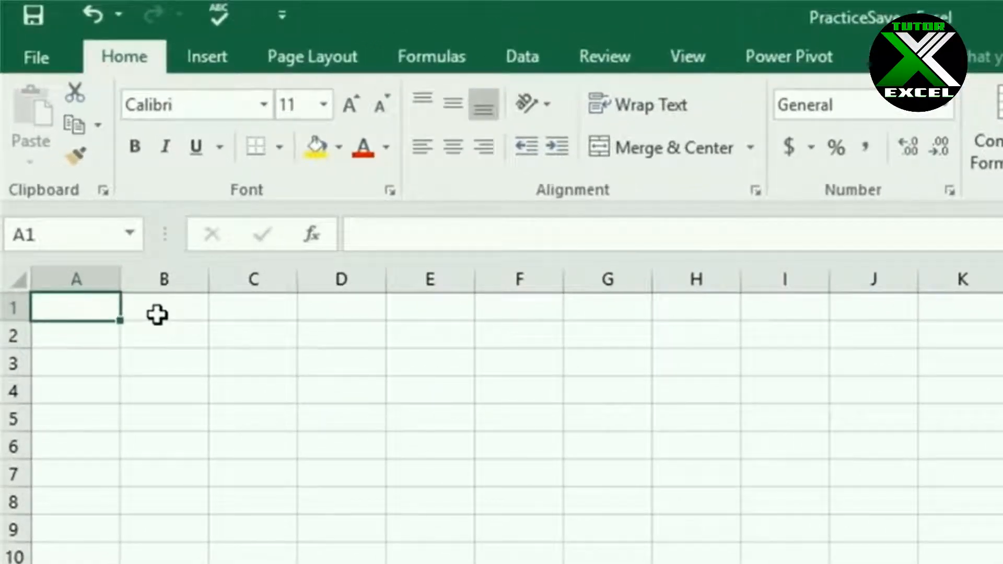
# Step: Enter the title "Birch & Daughters" in cell A1
pyautogui.write('Birch & Sons')
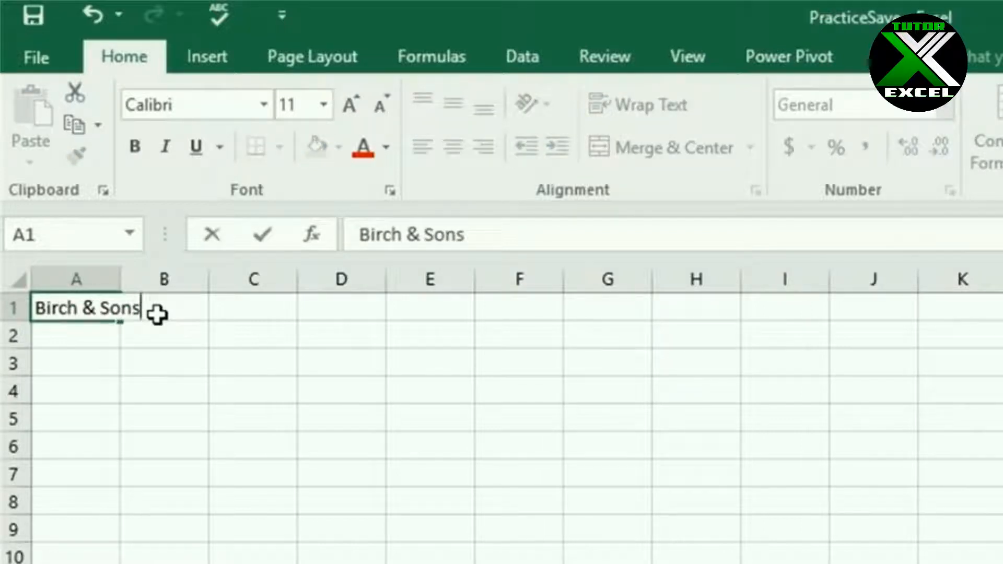
pyautogui.press('BackSpace')
pyautogui.press('BackSpace')
pyautogui.press('BackSpace')
pyautogui.press('BackSpace')
pyautogui.write('Daughters')
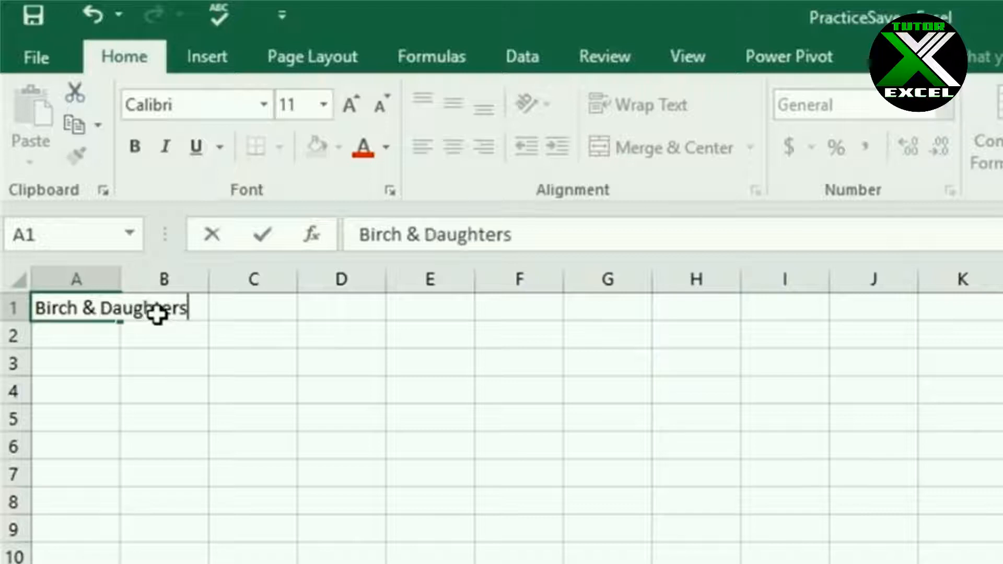
pyautogui.press('Return')
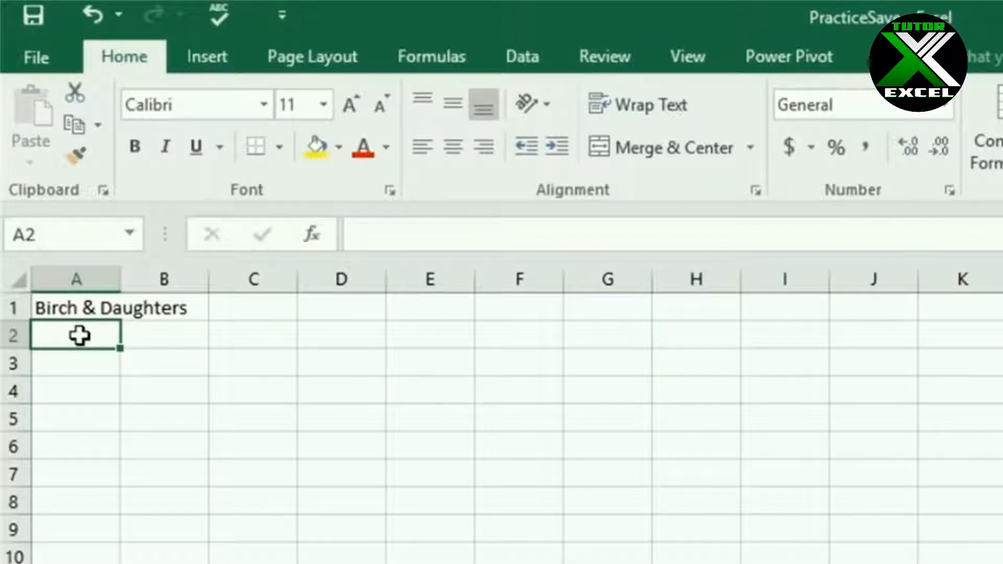
pyautogui.press('Return')
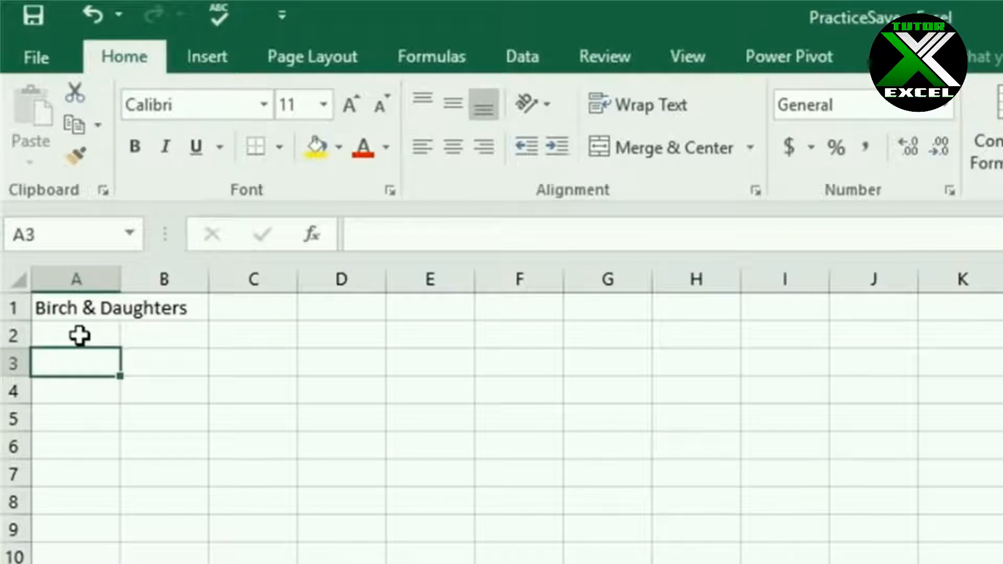
pyautogui.press('Return')
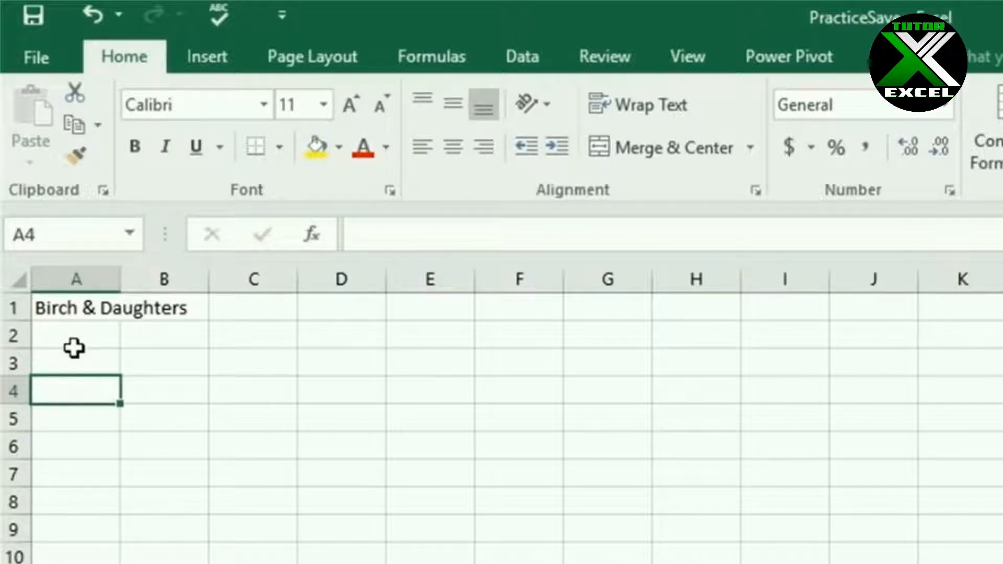
pyautogui.press('Right')
pyautogui.press('Right')
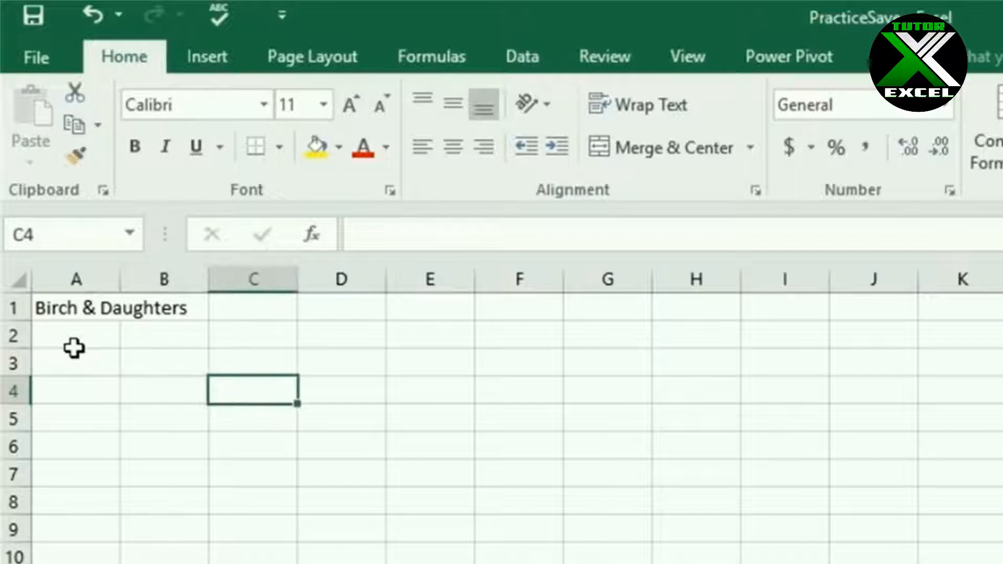
pyautogui.press('Right')
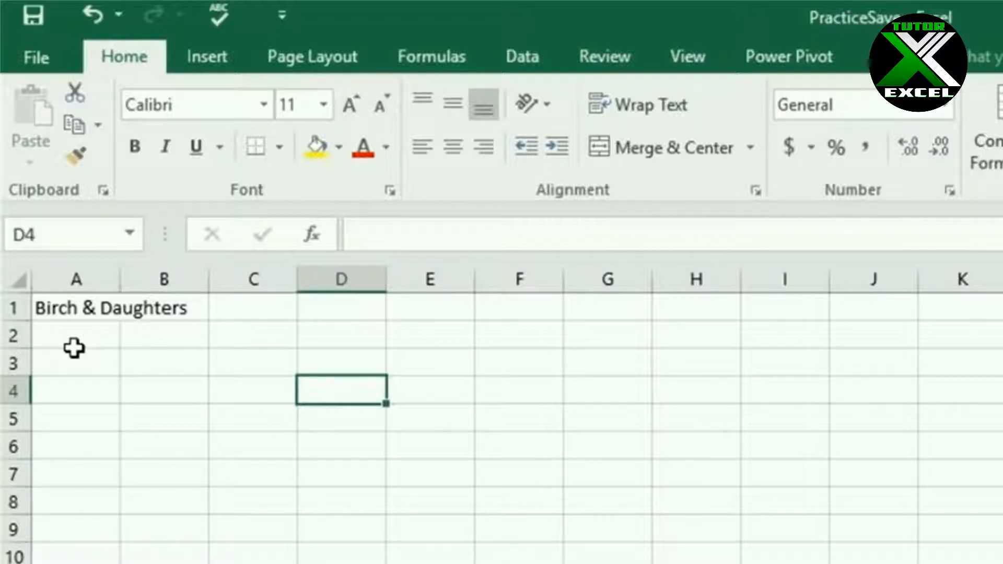
pyautogui.press('Return')
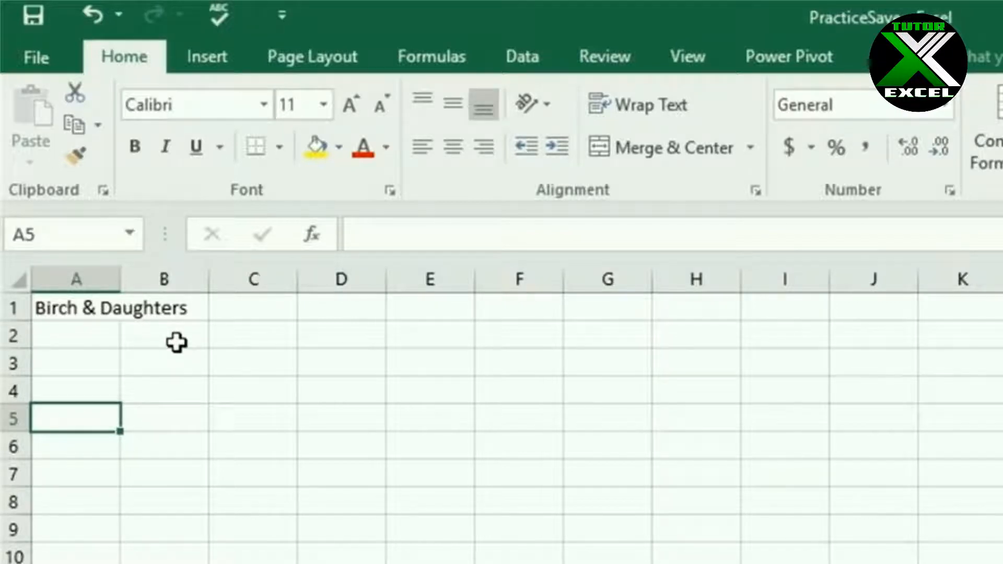
pyautogui.press('Up')
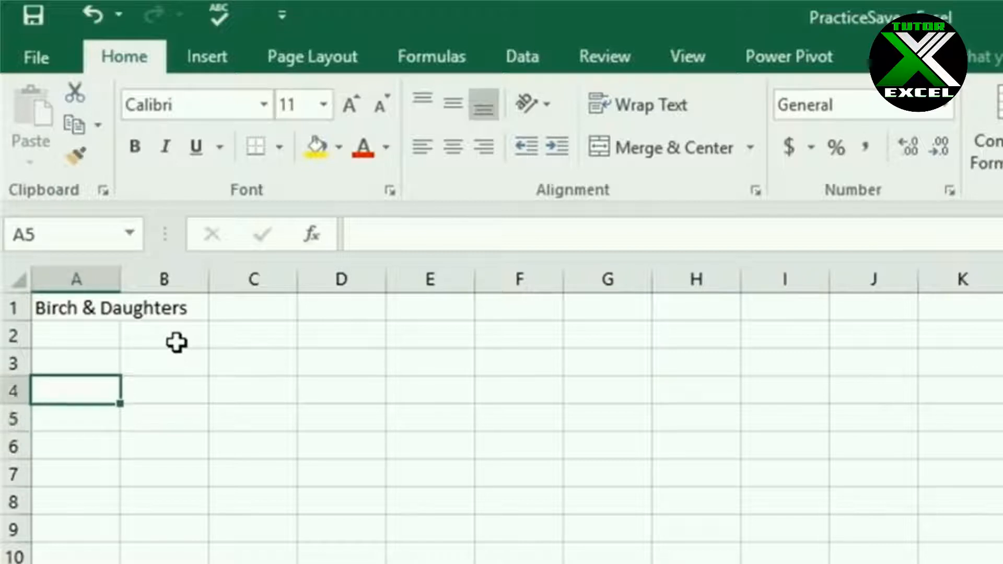
pyautogui.press('Right')
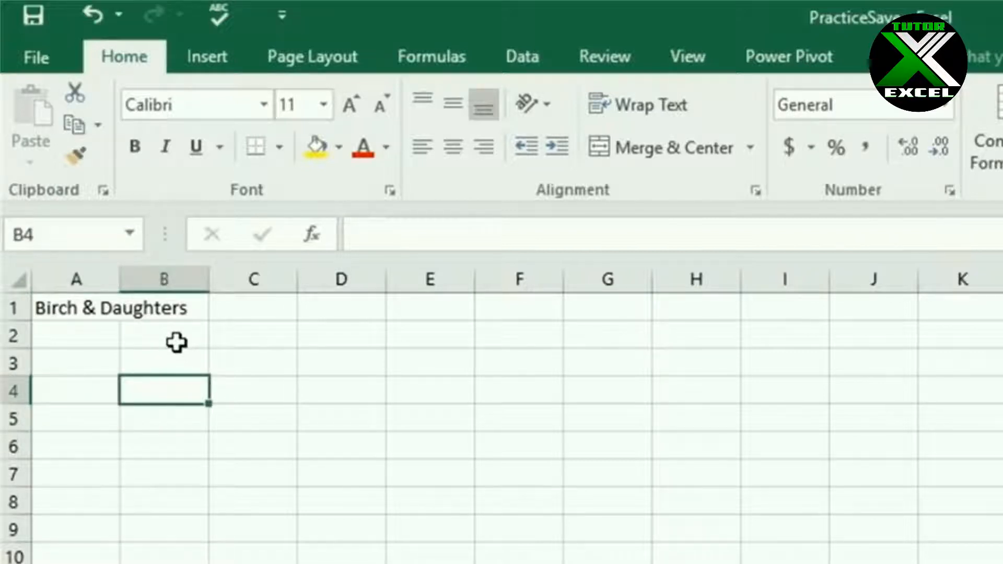
pyautogui.press('Return')
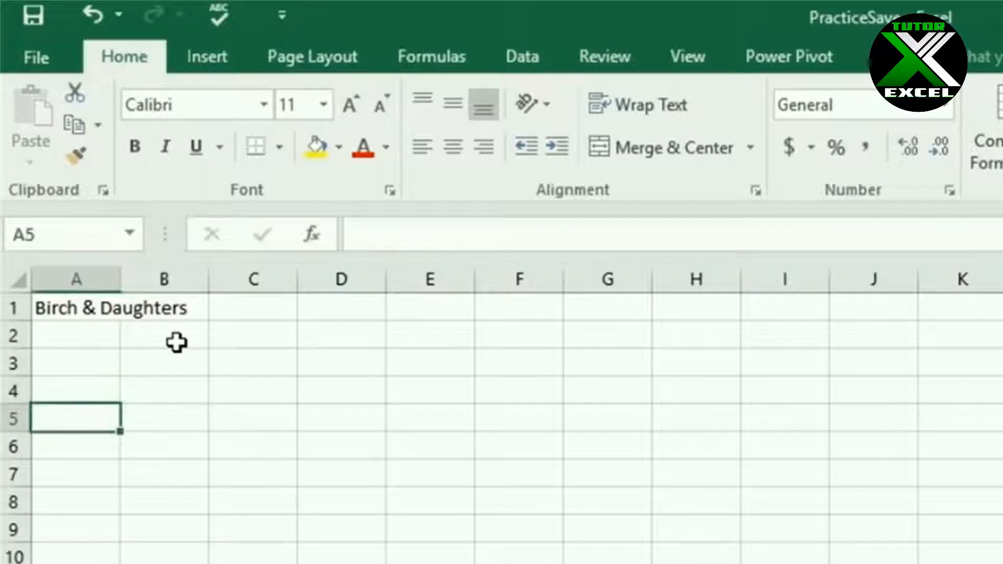
pyautogui.press('Up')
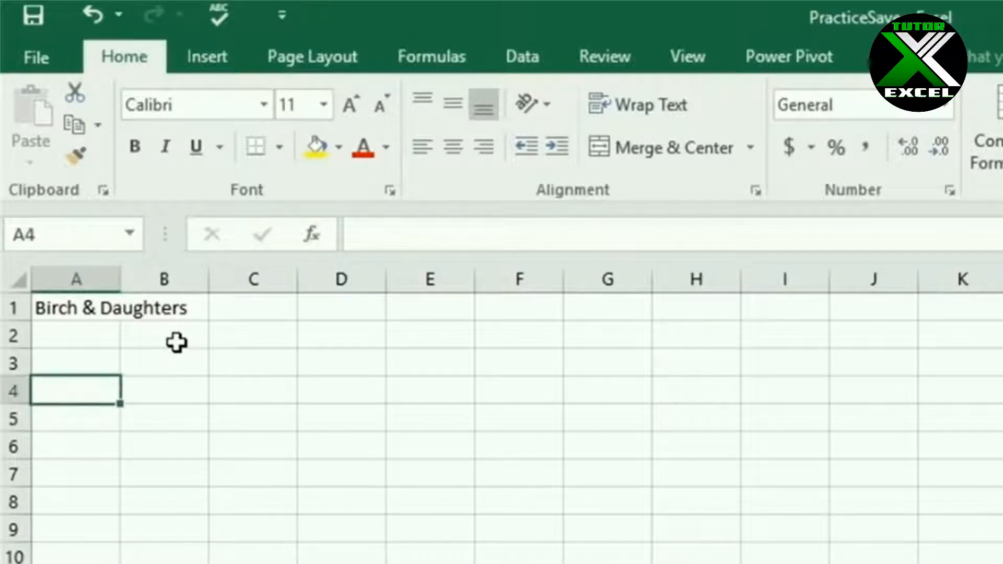
pyautogui.press('Right')
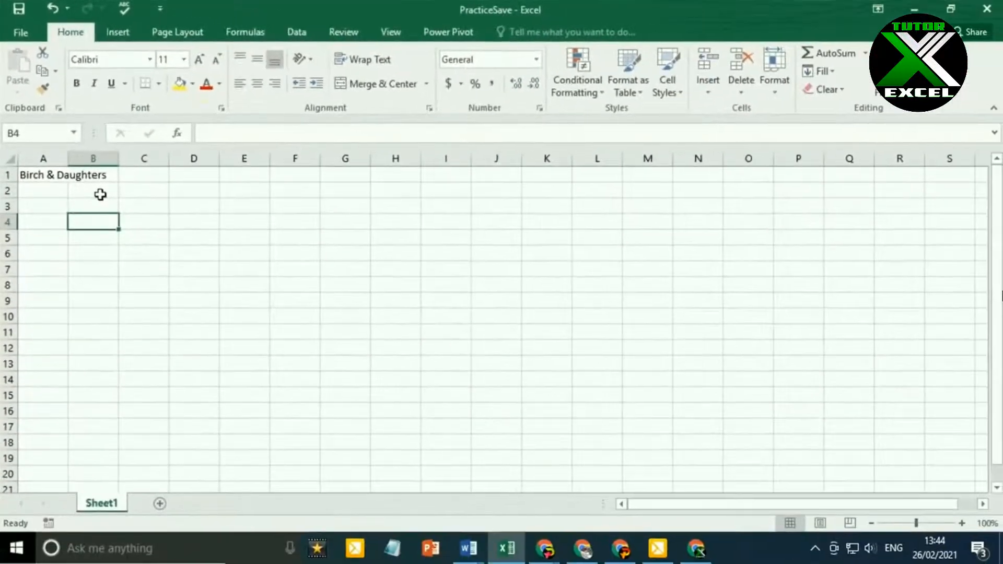
pyautogui.press('Left')
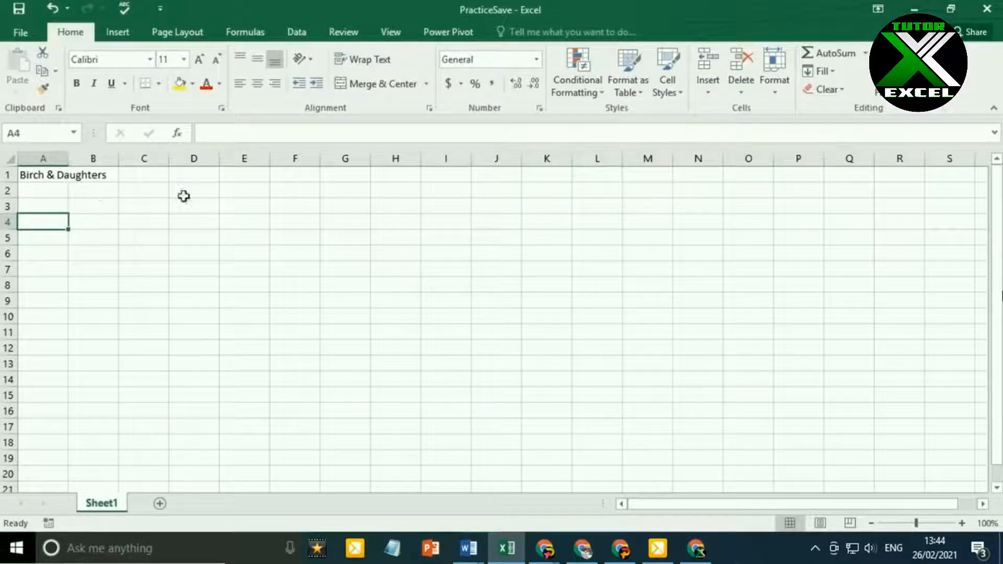
pyautogui.click(623, 217)
pyautogui.press('Down')
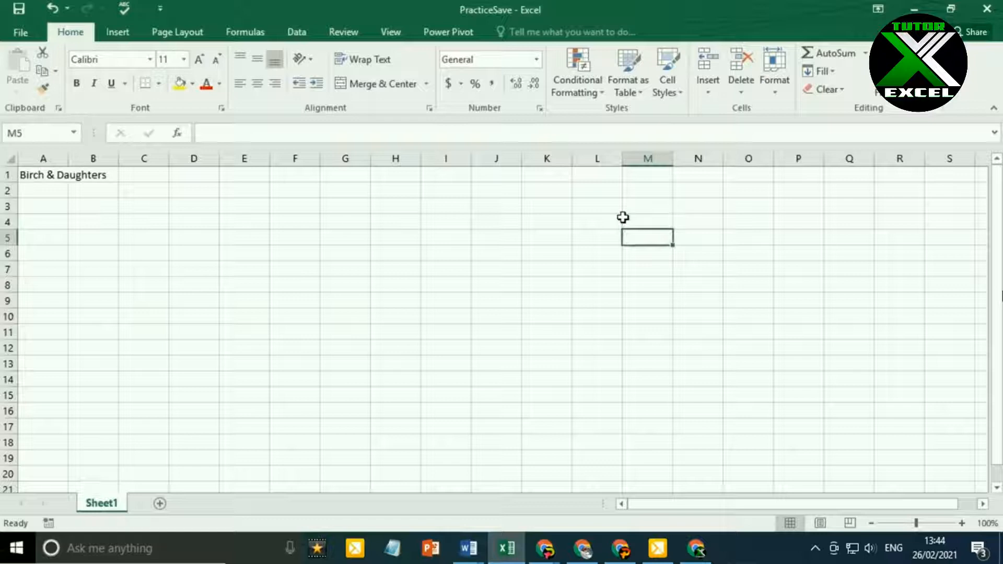
pyautogui.press('Right')
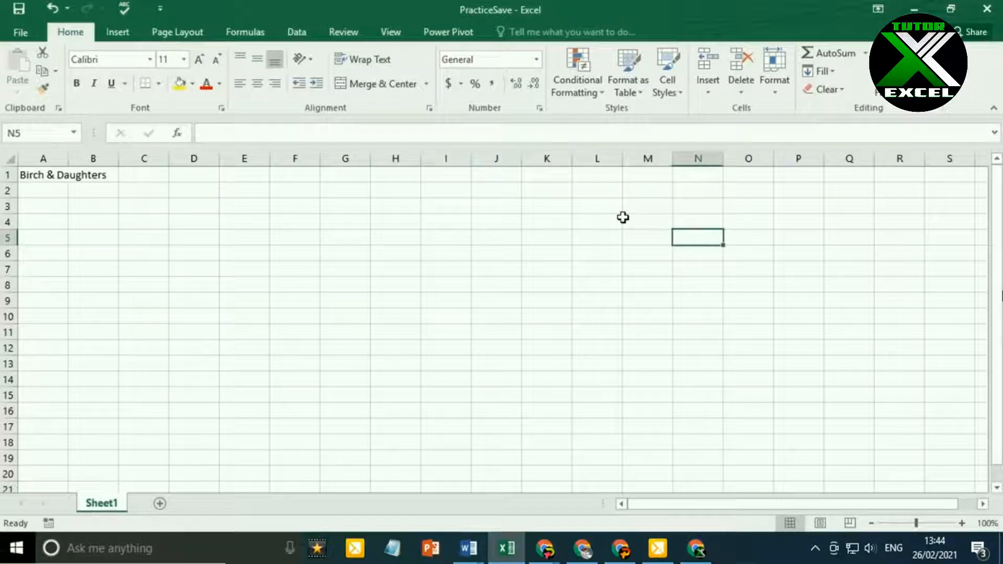
pyautogui.press('Left')
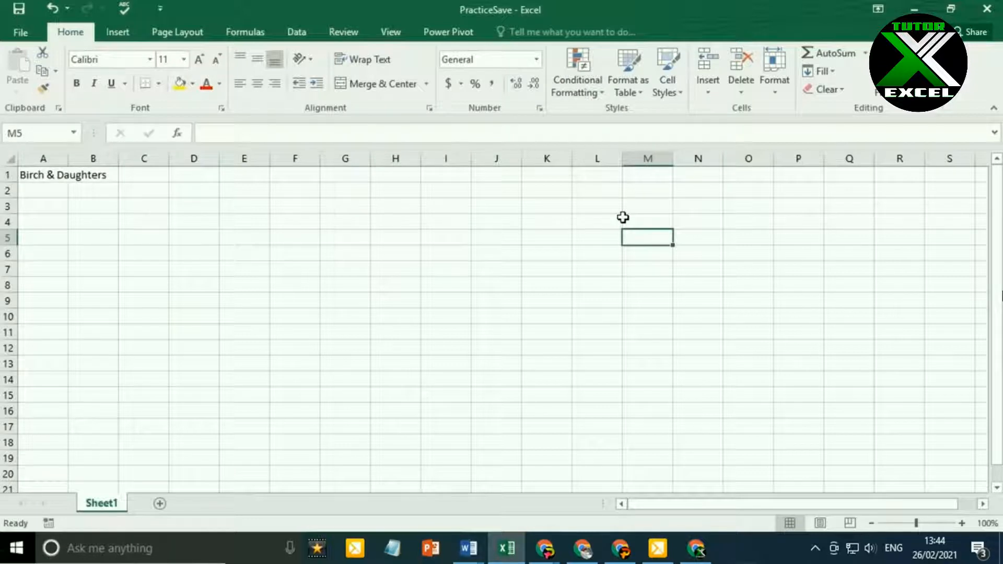
pyautogui.press('Up')
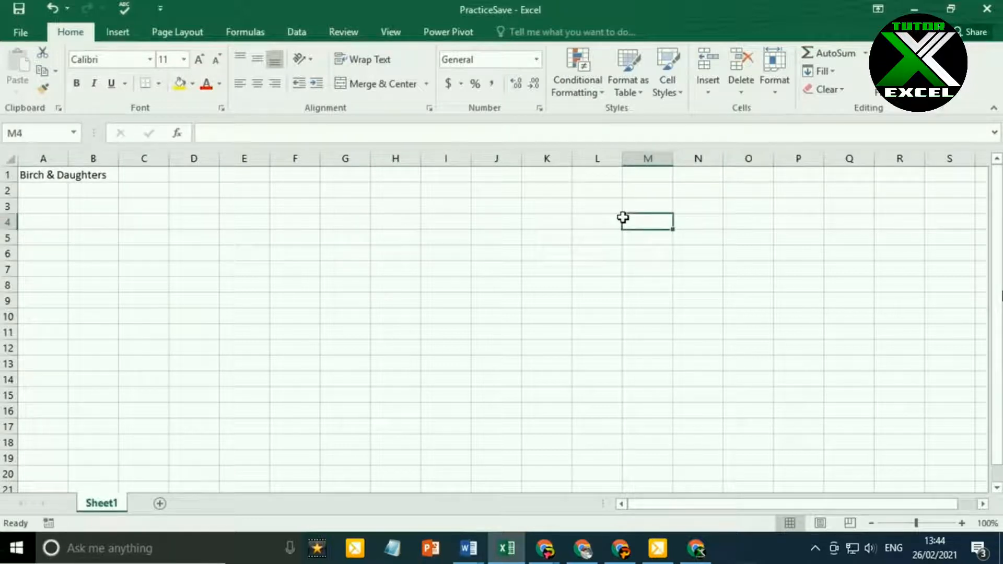
# Step: Append "Coffee Shop" to the title in cell A1 so it reads "Birch & Daughters Coffee Shop"
pyautogui.click(42, 175)
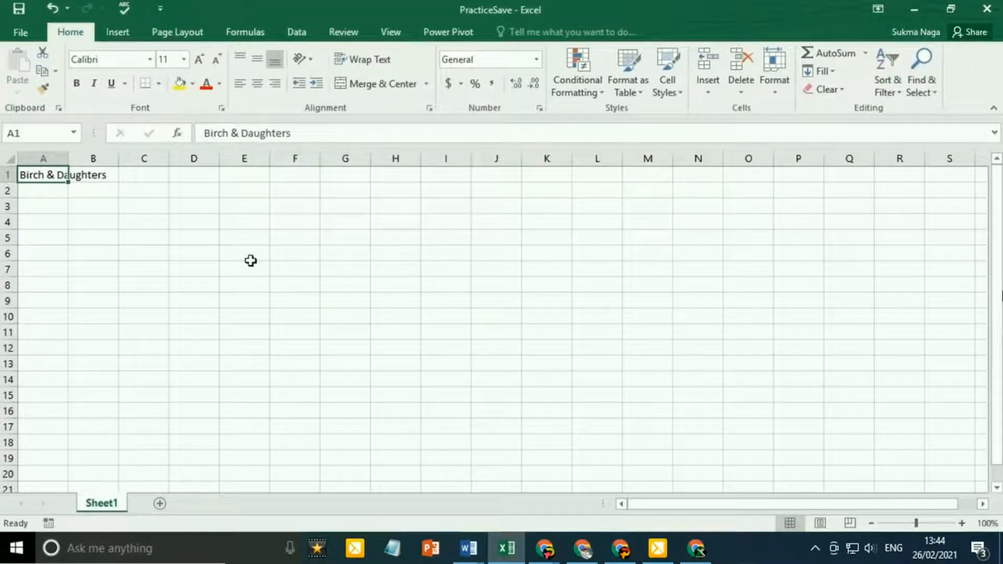
pyautogui.press('F2')
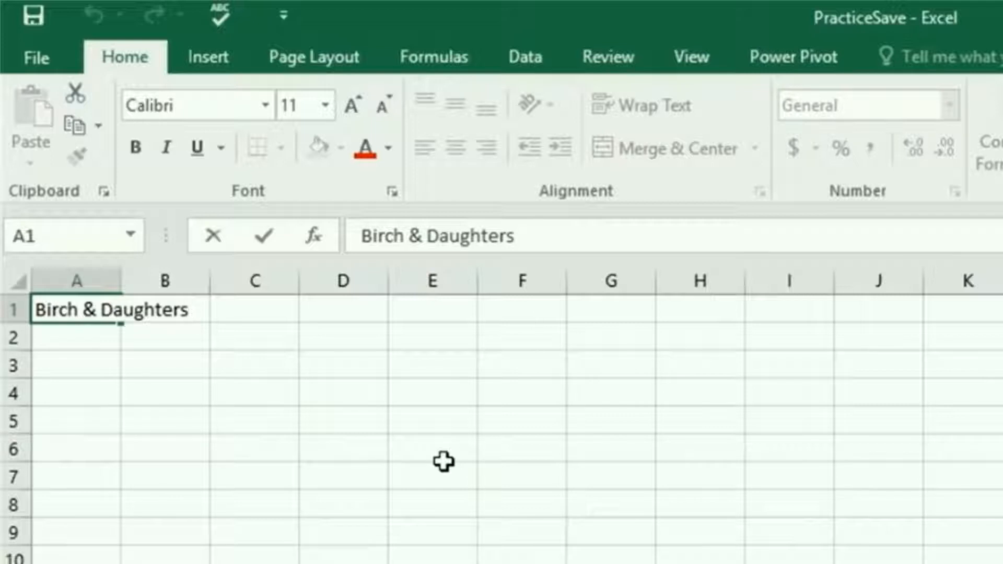
pyautogui.write('Coffee Shop')
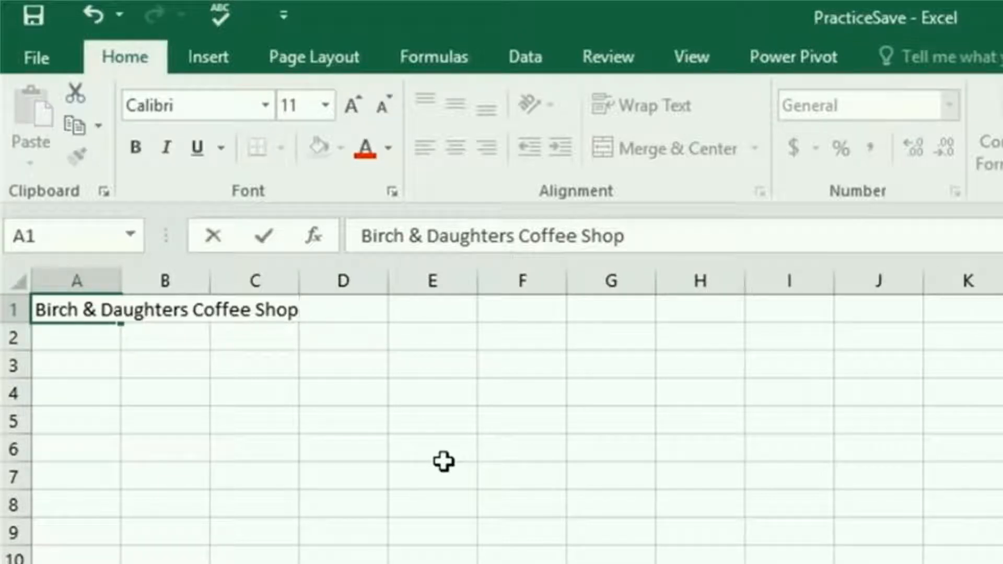
pyautogui.hotkey('ctrl', 'Return')
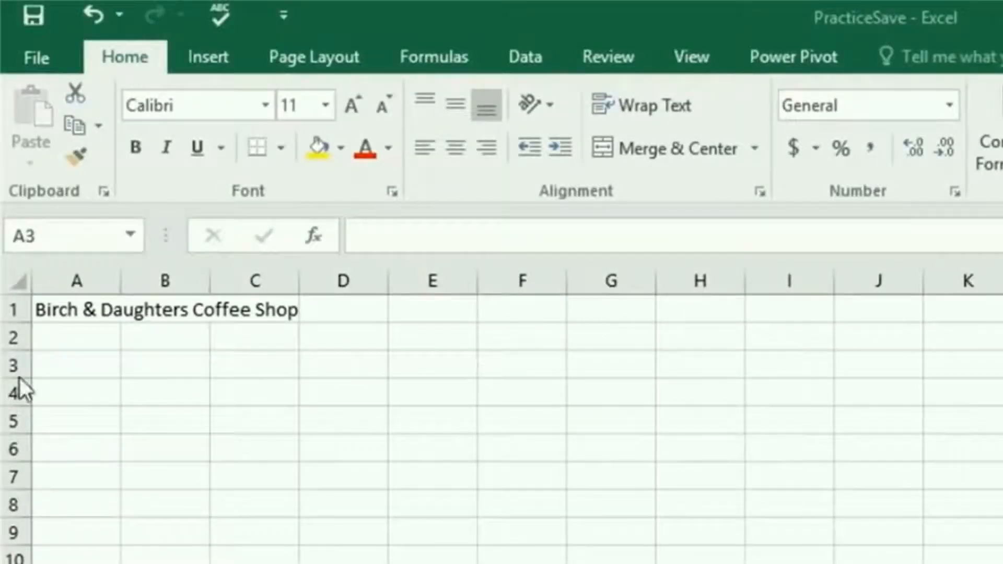
# Step: Enter the heading "Items" in cell A3 and list Coffee, Tea, Bagels and Crumpets below it in A4 to A7
pyautogui.click(63, 375)
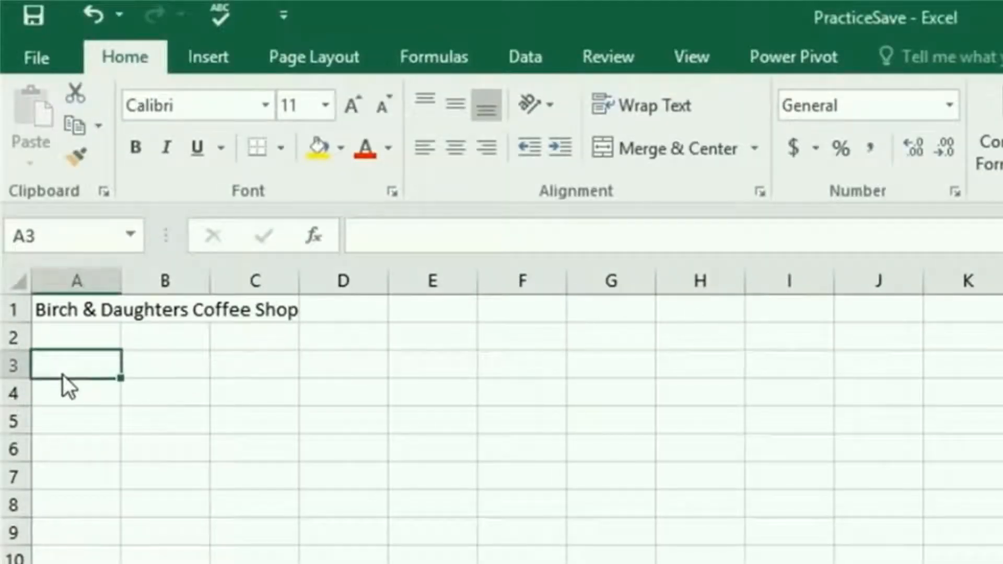
pyautogui.write('Items')
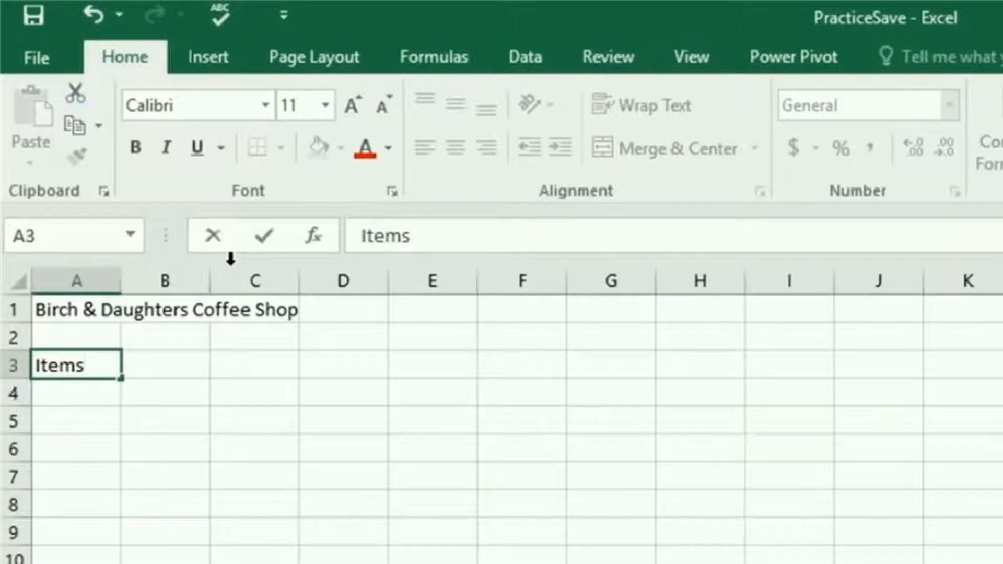
pyautogui.press('Return')
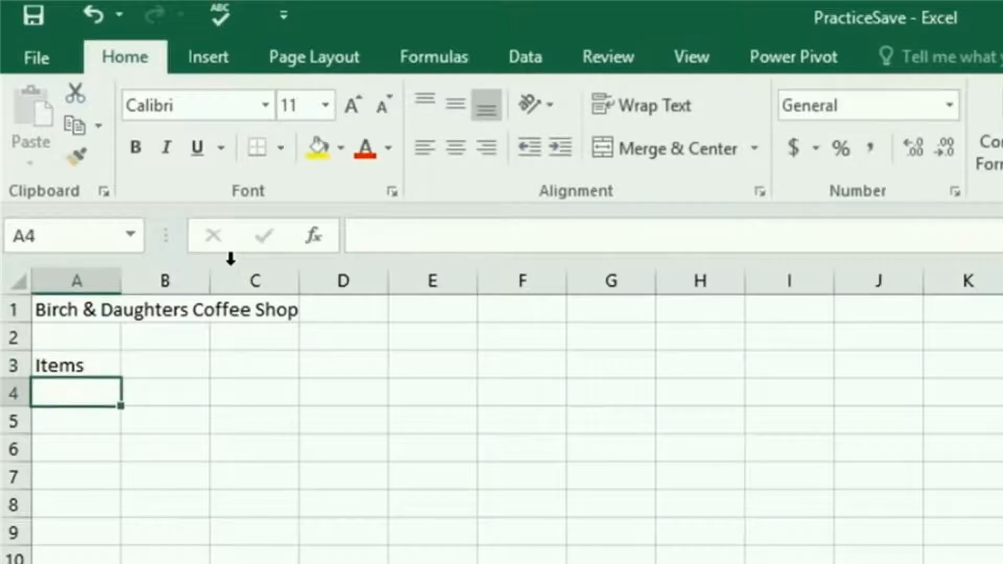
pyautogui.write('Coffee')
pyautogui.press('Return')
pyautogui.write('Tea')
pyautogui.press('Return')
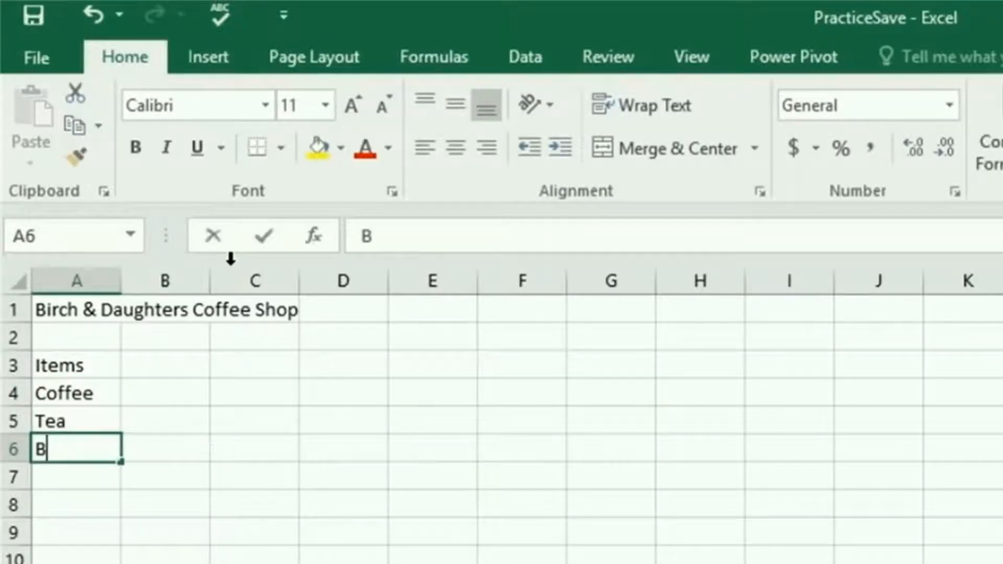
pyautogui.write('Bagels')
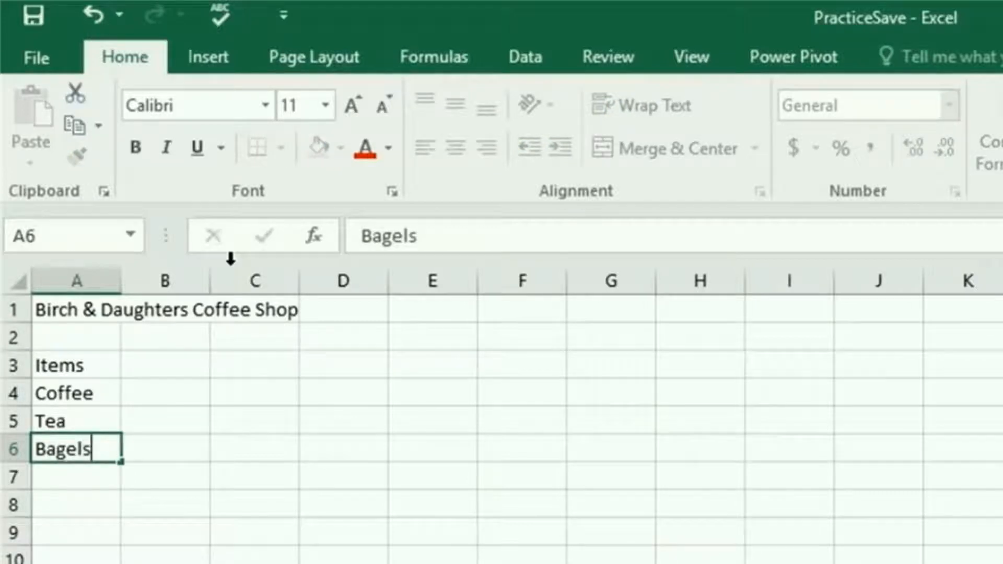
pyautogui.press('Return')
pyautogui.write('Crumptets')
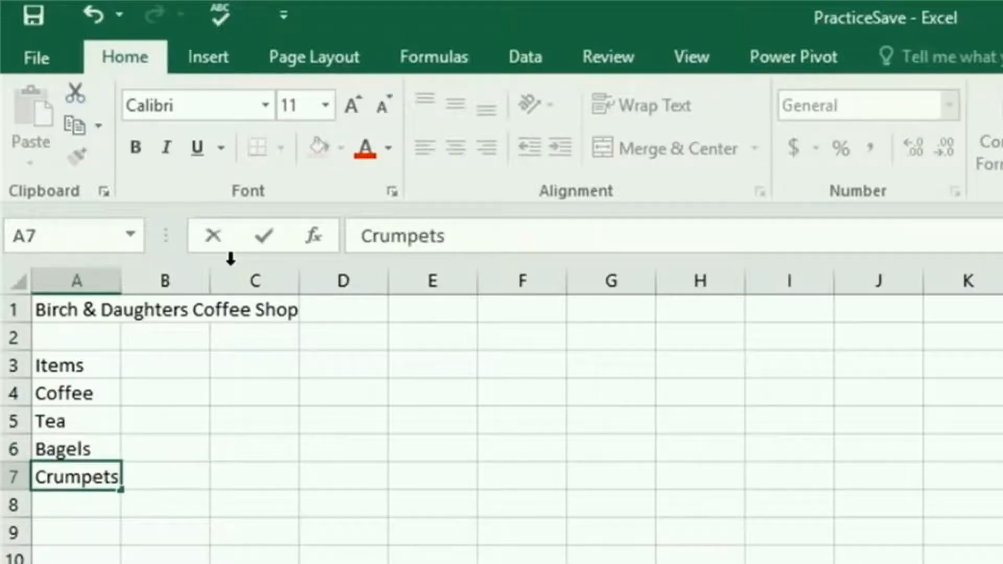
pyautogui.press('Return')
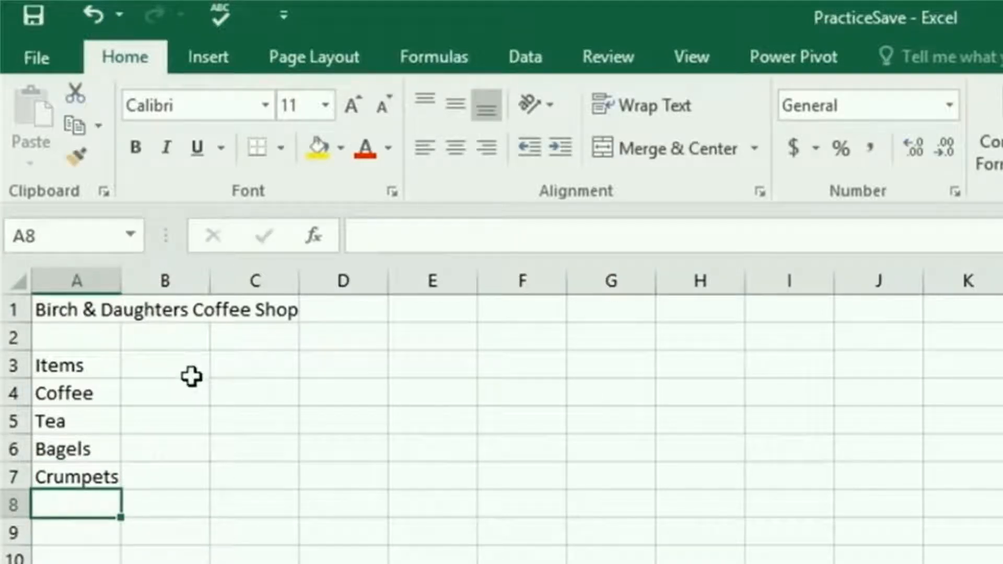
# Step: Enter the heading "Price" in cell B3 and the coffee price 4.00 in cell B4
pyautogui.click(191, 373)
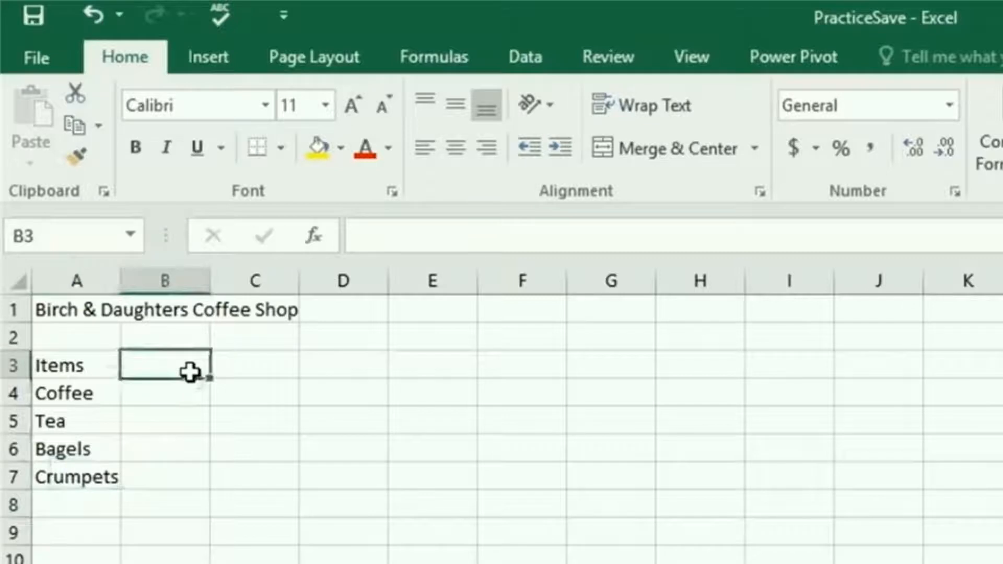
pyautogui.write('Price')
pyautogui.press('Return')
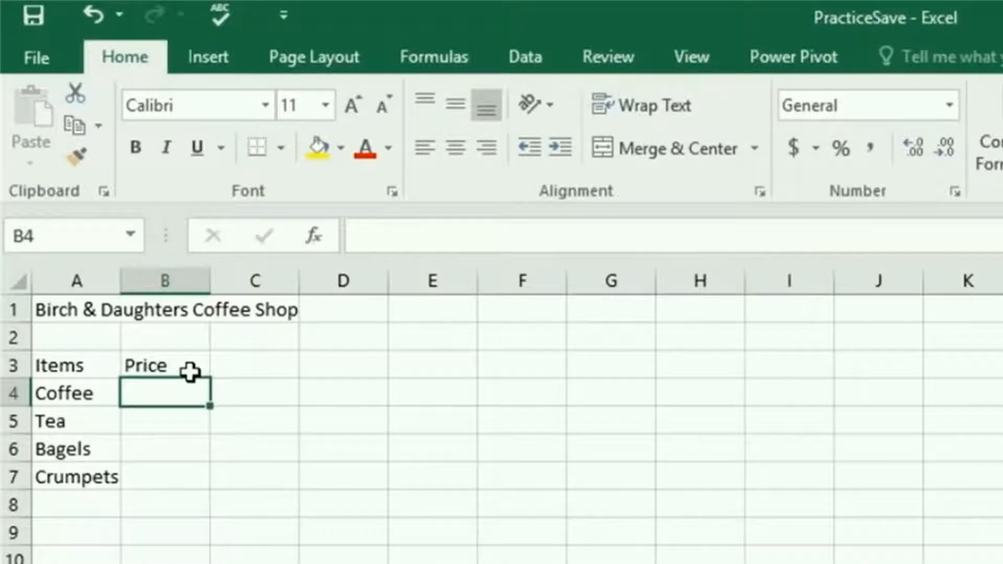
pyautogui.write('4.00')
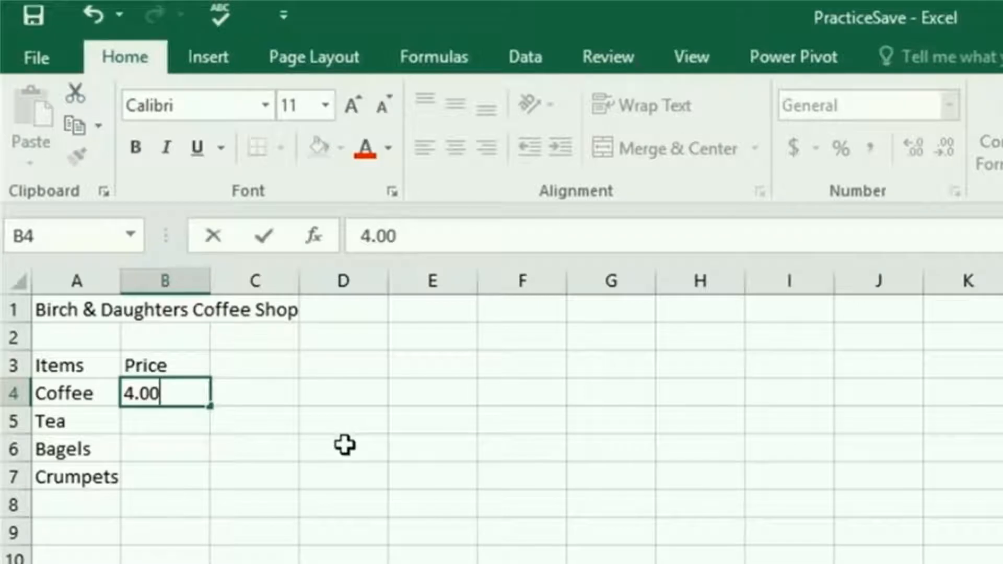
pyautogui.press('Return')
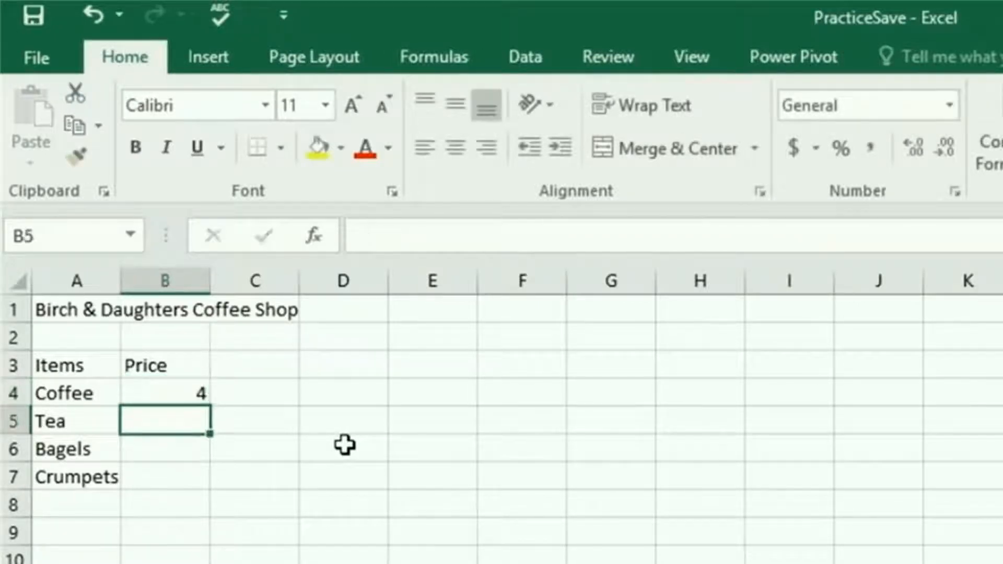
pyautogui.press('Up')
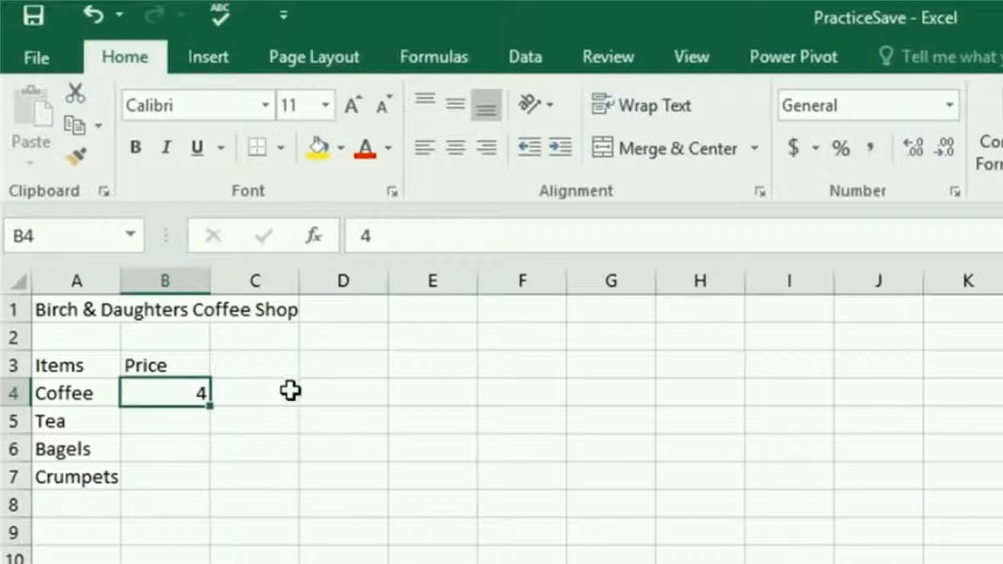
pyautogui.click(193, 416)
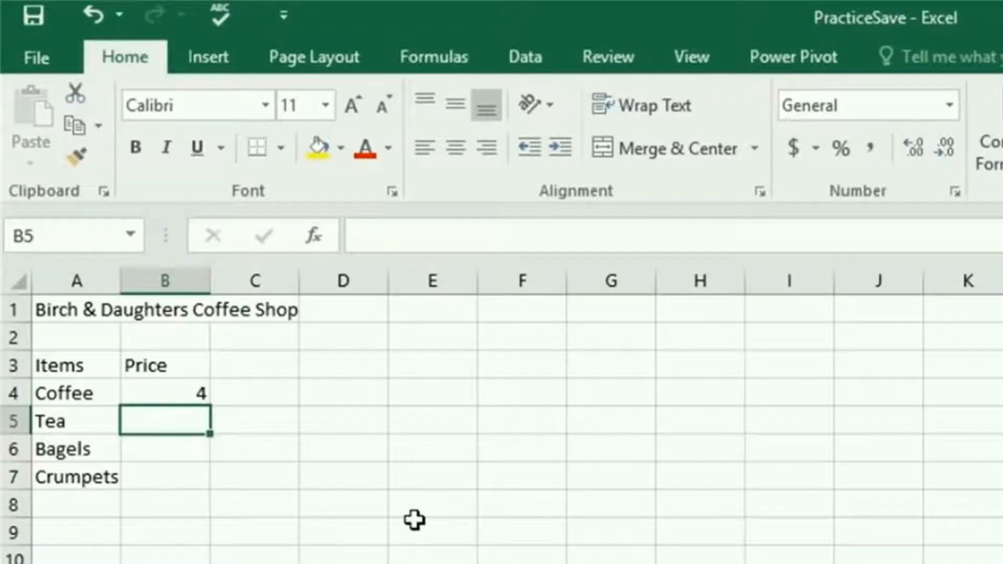
# Step: Enter the tea price 3.50 in cell B5
pyautogui.write('3.50')
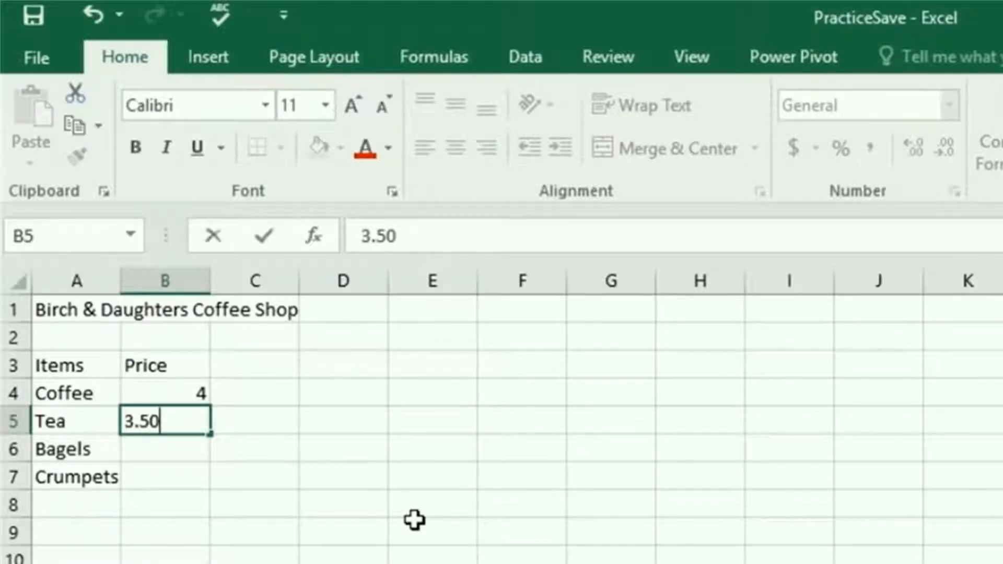
pyautogui.press('Return')
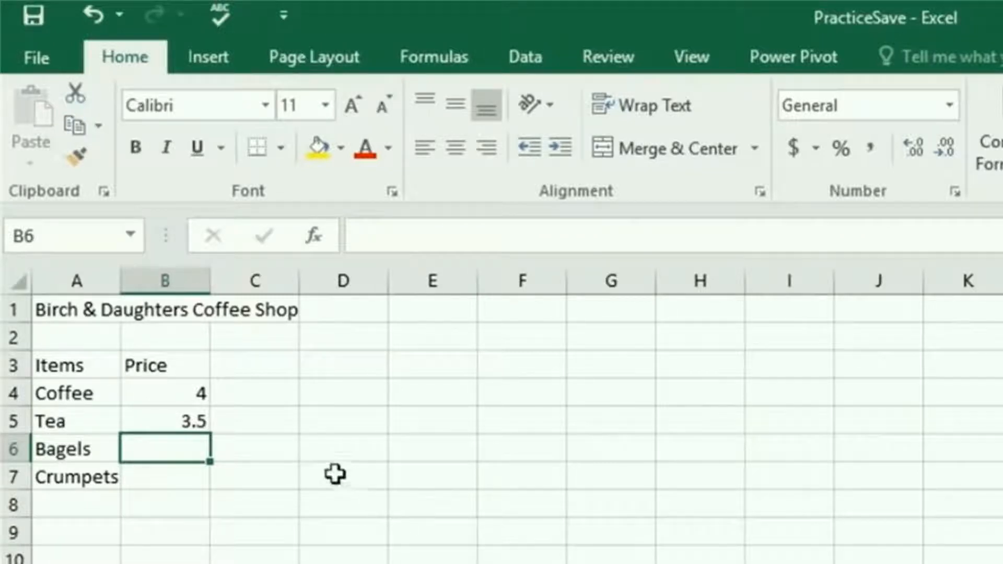
# Step: Format the coffee price in cell B4 as Currency with two decimal places and the $ symbol
pyautogui.click(158, 393)
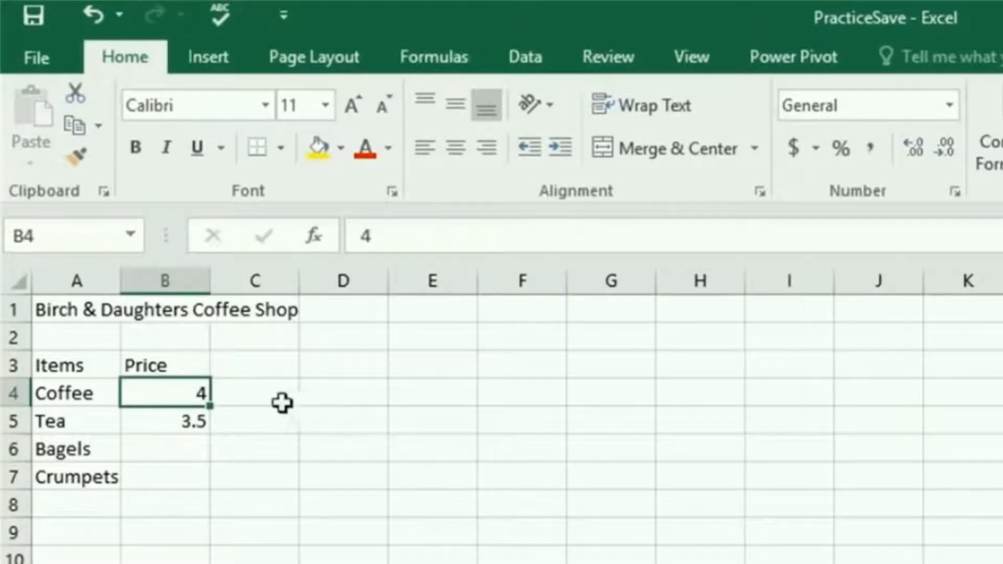
pyautogui.rightClick(175, 395)
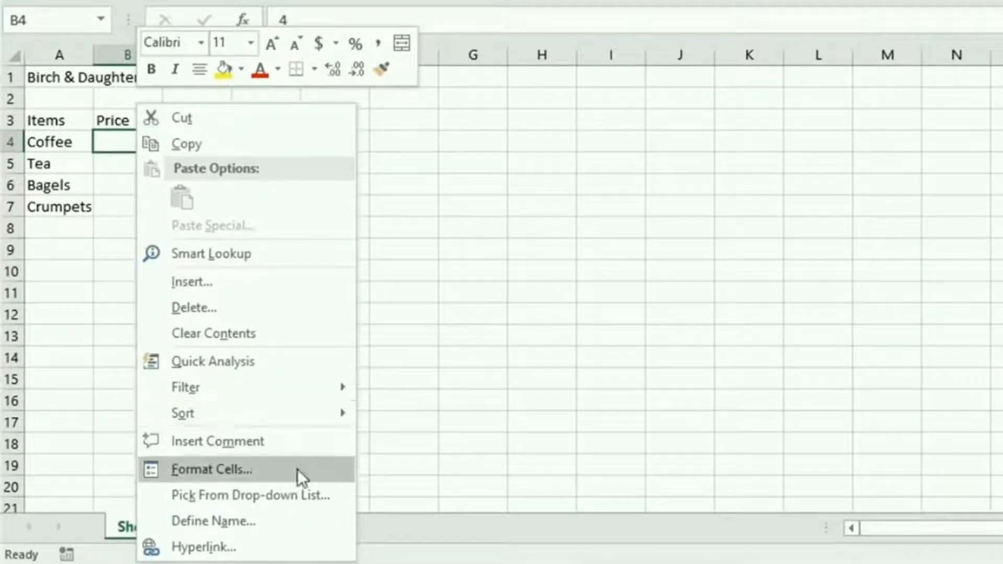
pyautogui.click(269, 470)
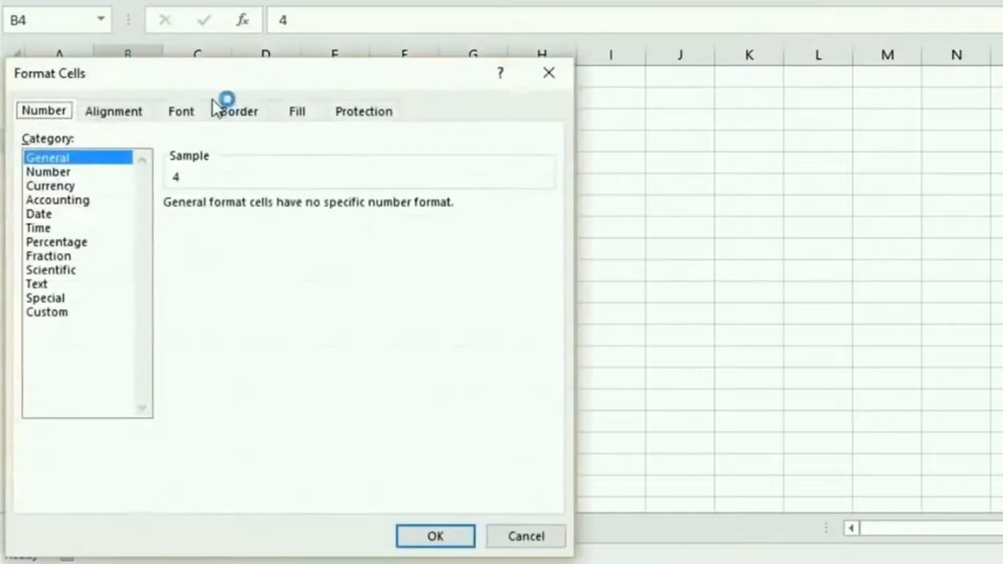
pyautogui.moveTo(184, 71); pyautogui.dragTo(453, 0)
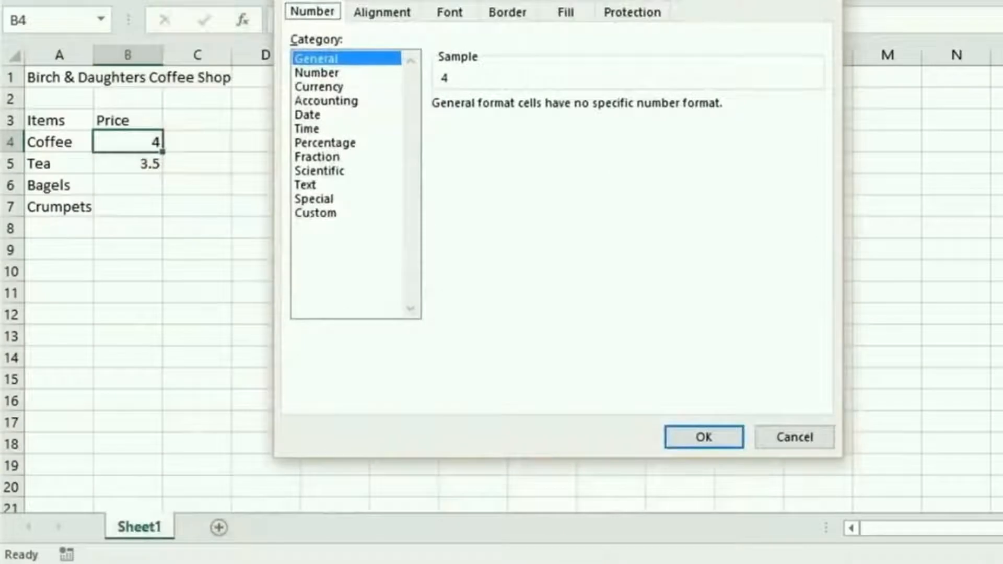
pyautogui.click(359, 73)
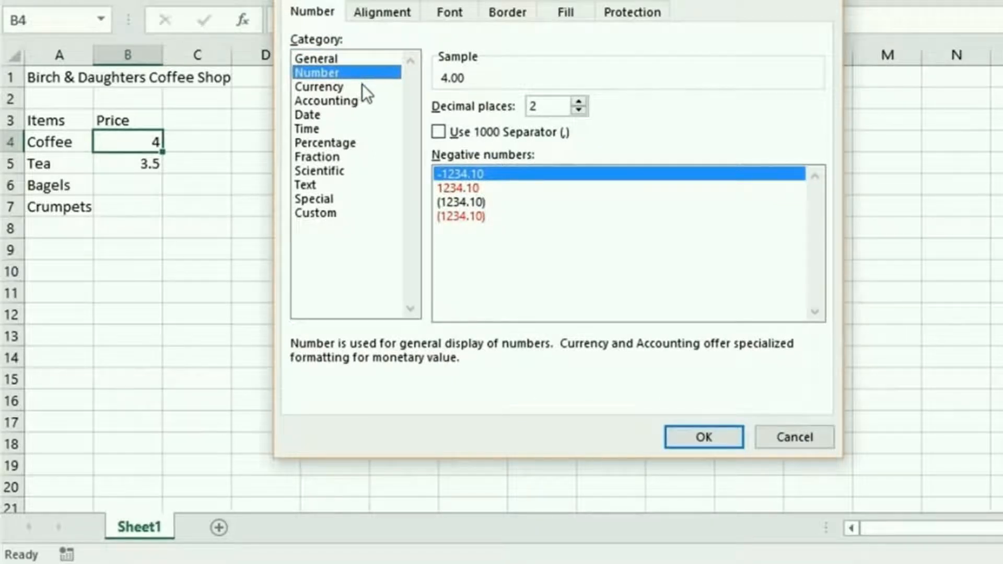
pyautogui.click(362, 85)
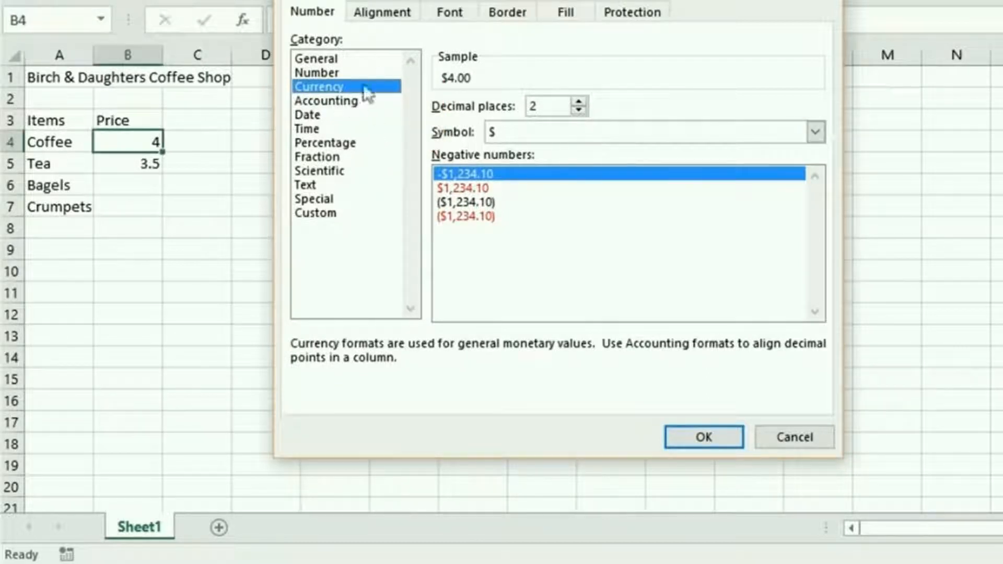
pyautogui.click(684, 440)
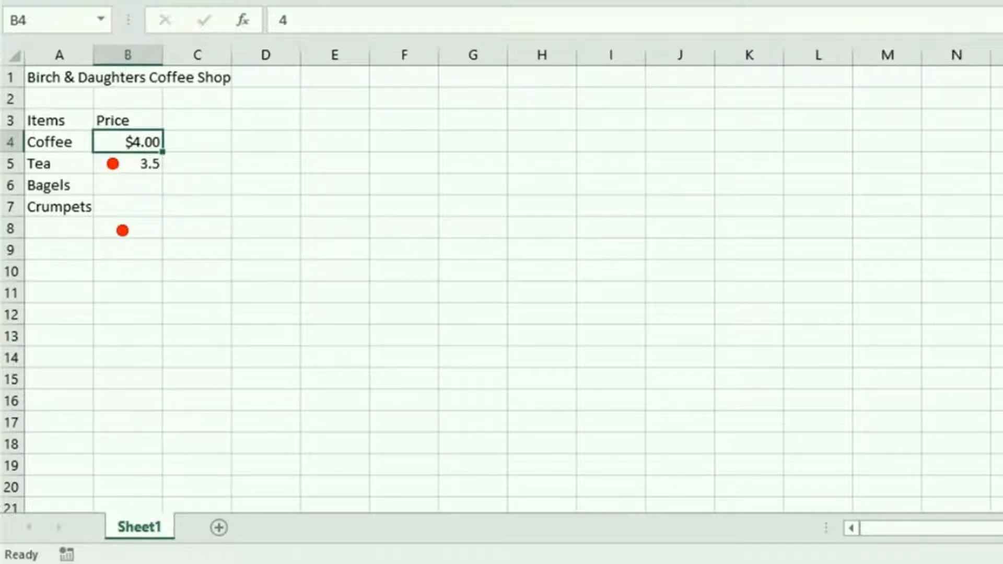
# Step: Apply the Currency number format to the price cells B5 to B7
pyautogui.moveTo(126, 163); pyautogui.dragTo(137, 210)
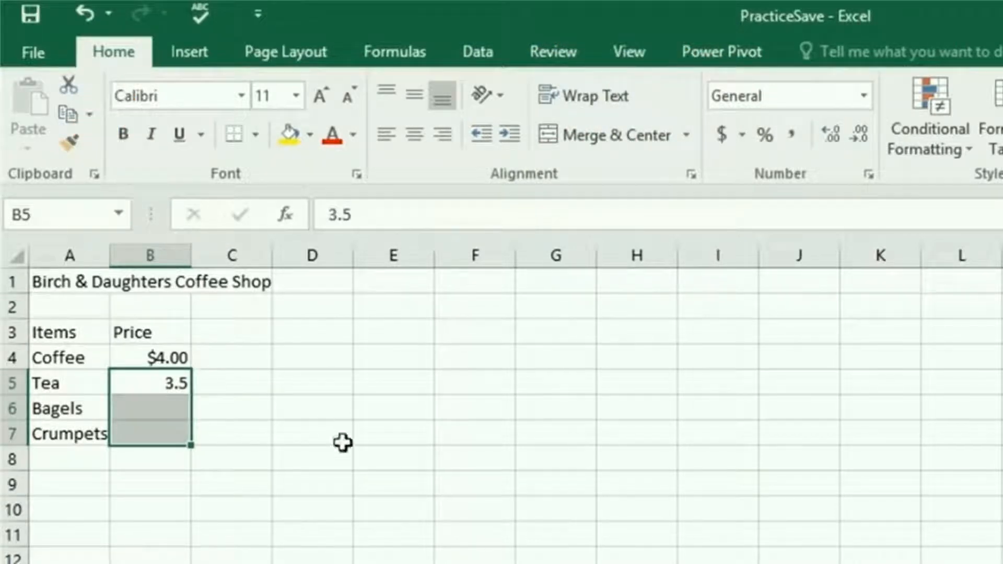
pyautogui.click(865, 100)
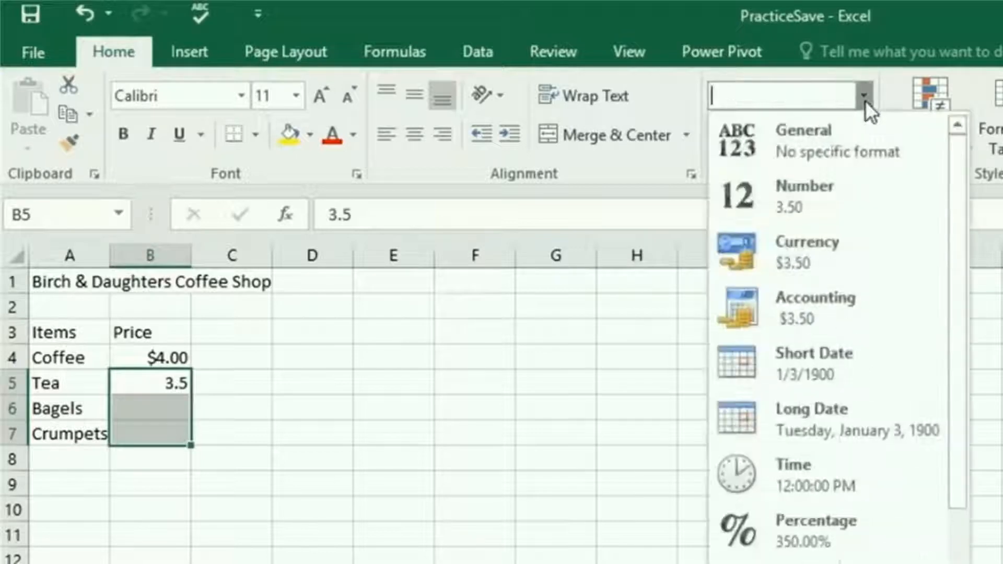
pyautogui.click(857, 249)
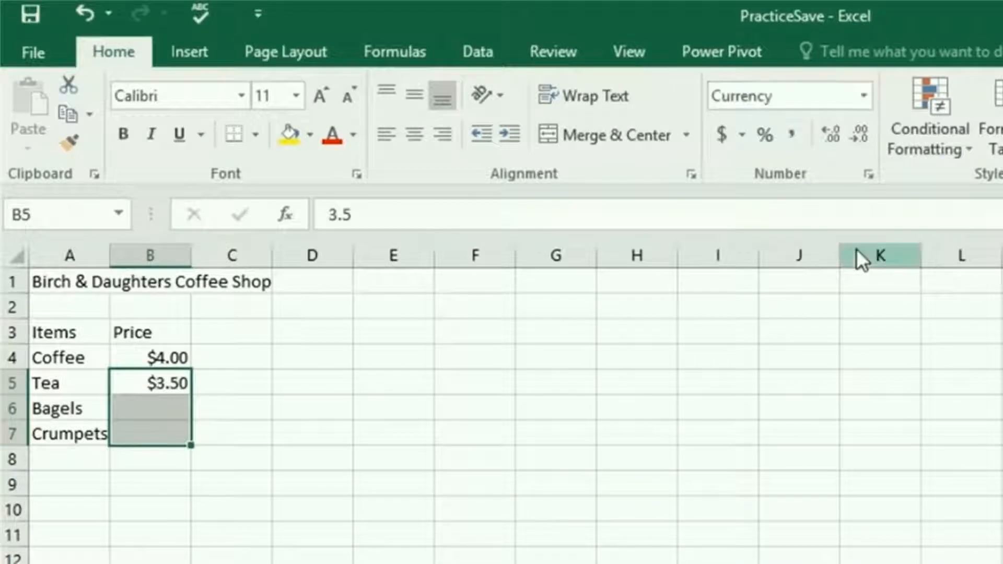
# Step: Enter the bagel price 2.50 in cell B6 and the crumpet price 2.75 in cell B7
pyautogui.click(165, 410)
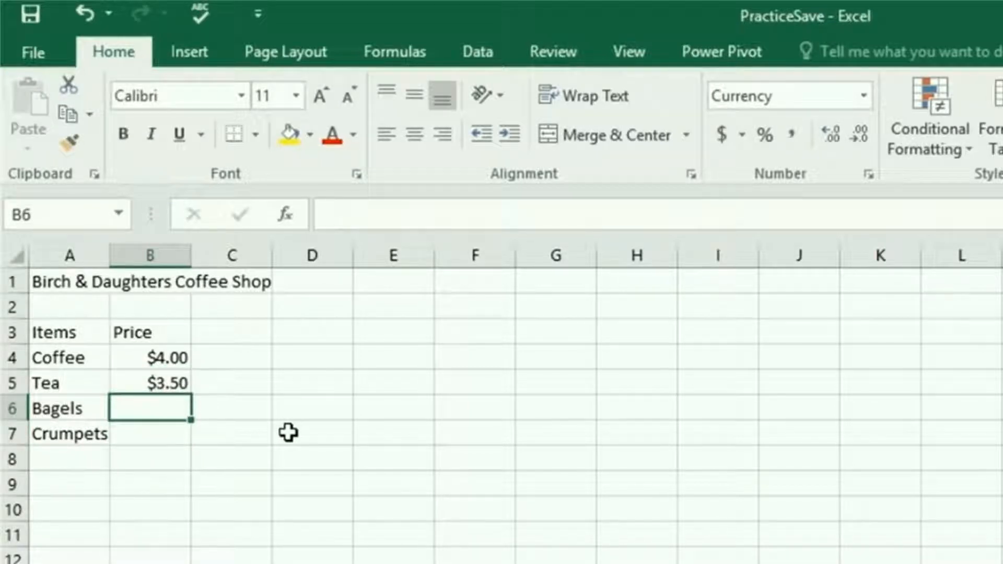
pyautogui.write('2.50')
pyautogui.press('Return')
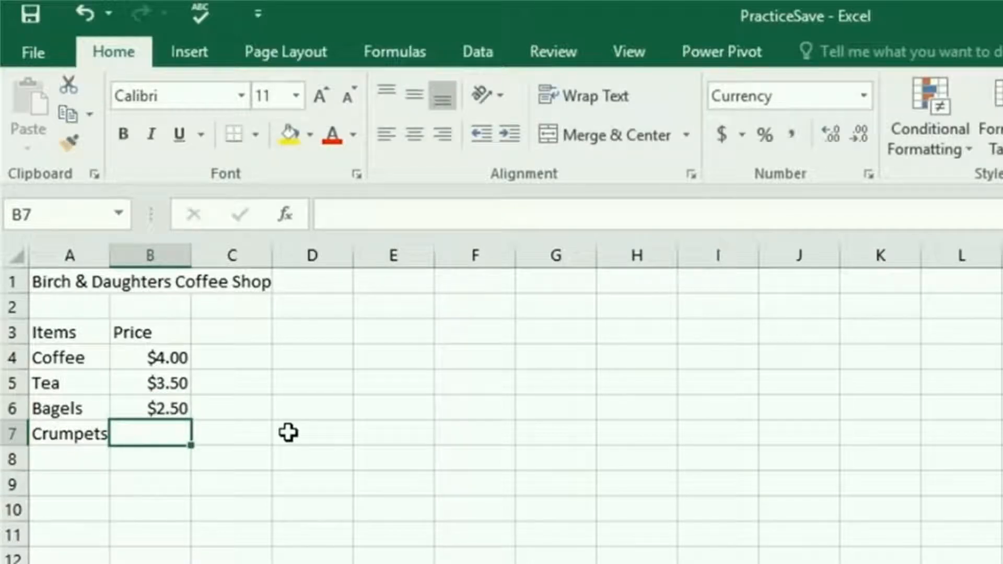
pyautogui.write('2.75')
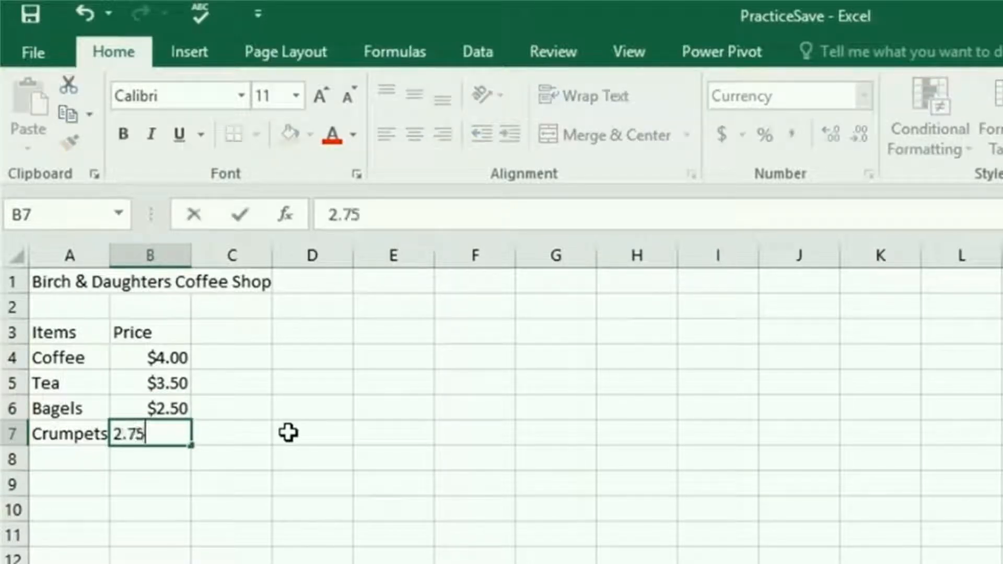
pyautogui.press('Return')
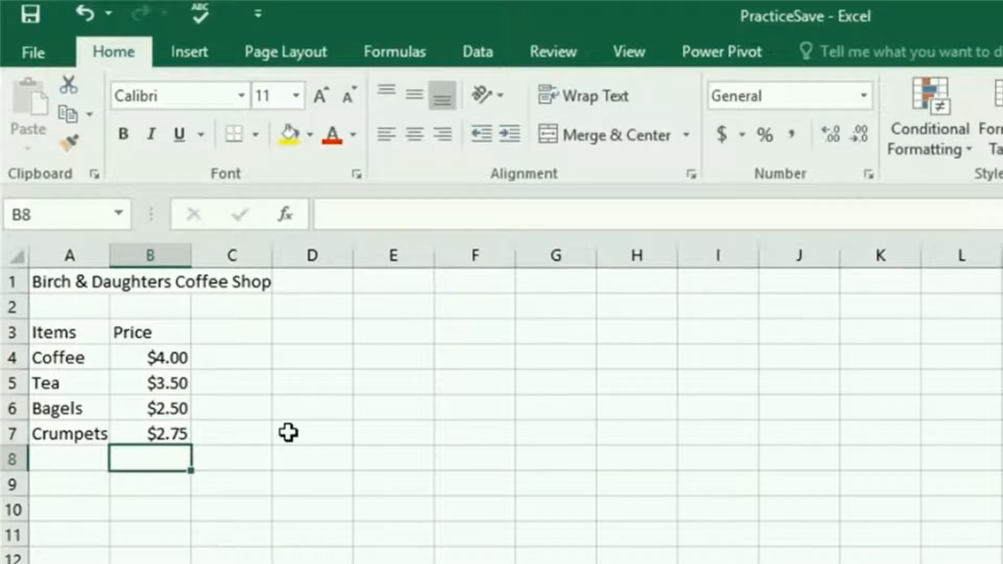
# Step: Review the number format settings of the coffee price in cell B4 and the list of available number formats
pyautogui.click(175, 359)
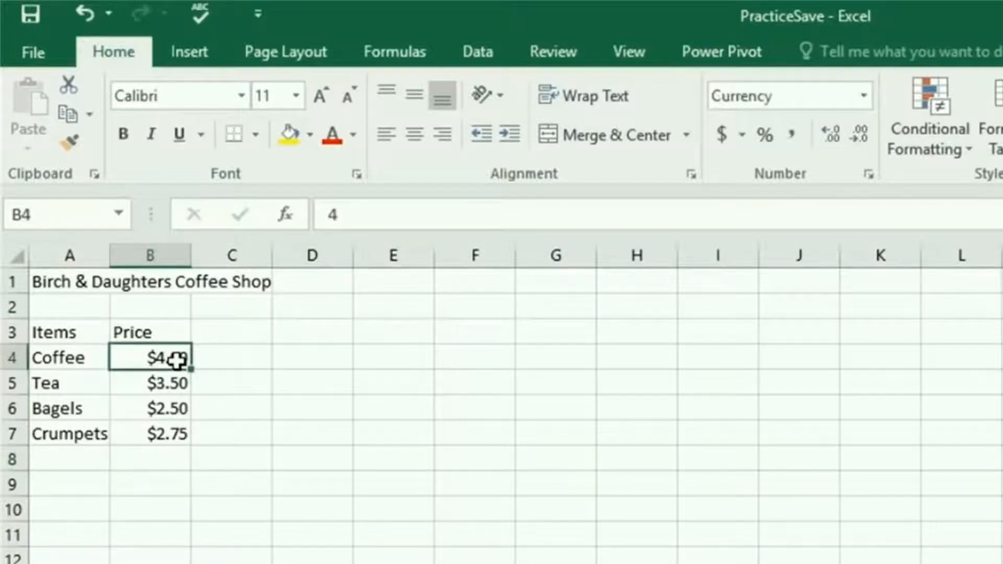
pyautogui.rightClick(176, 359)
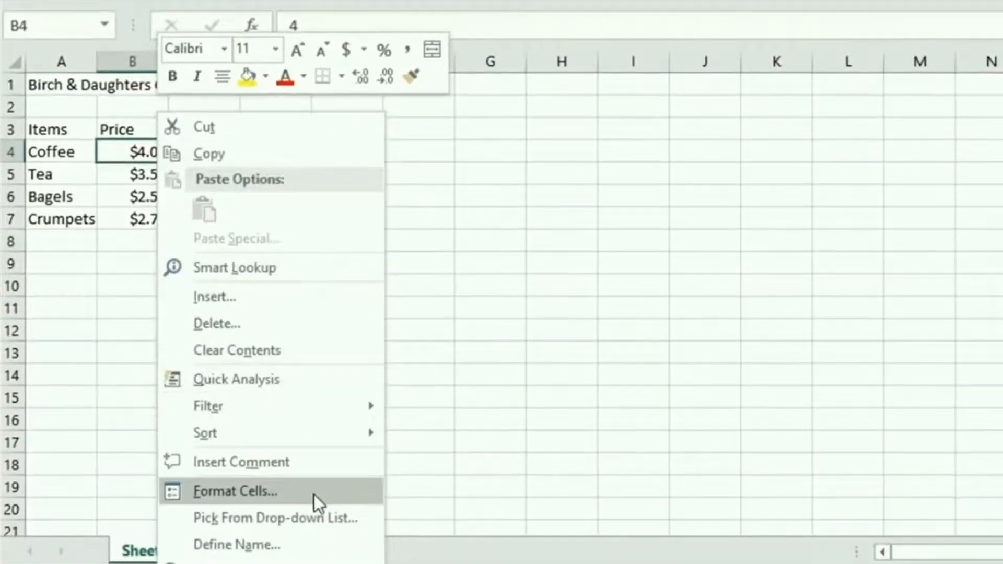
pyautogui.click(314, 494)
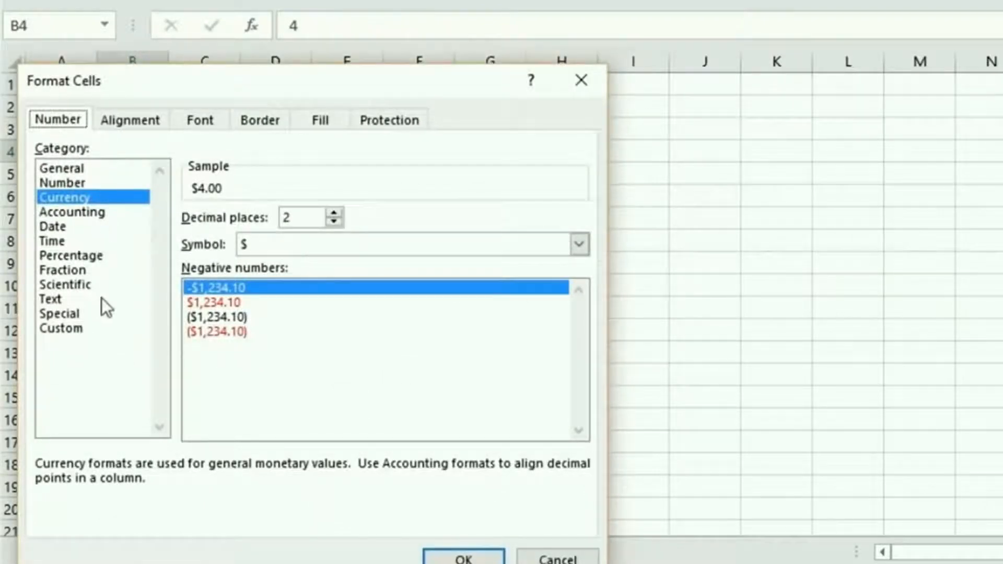
pyautogui.click(463, 557)
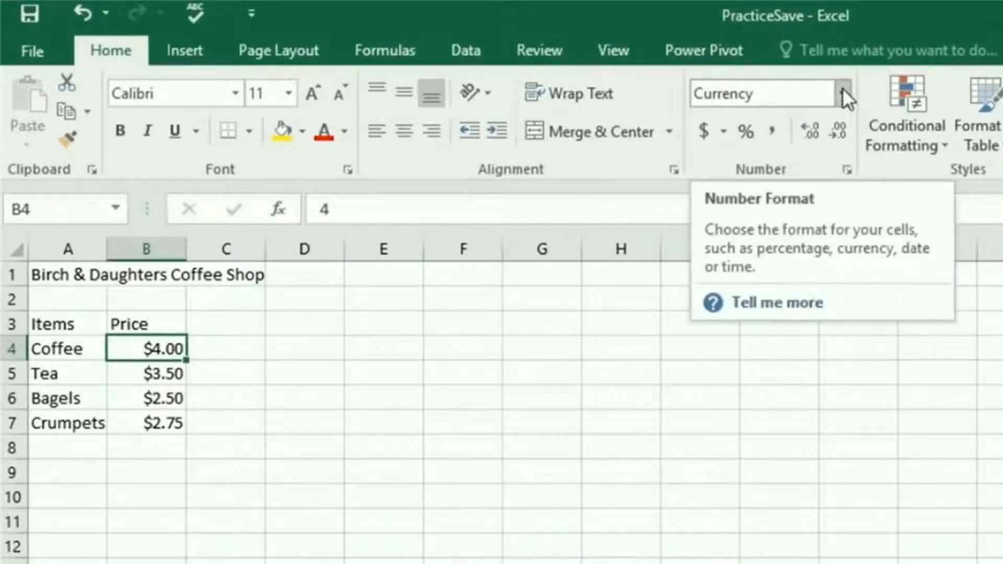
pyautogui.click(843, 88)
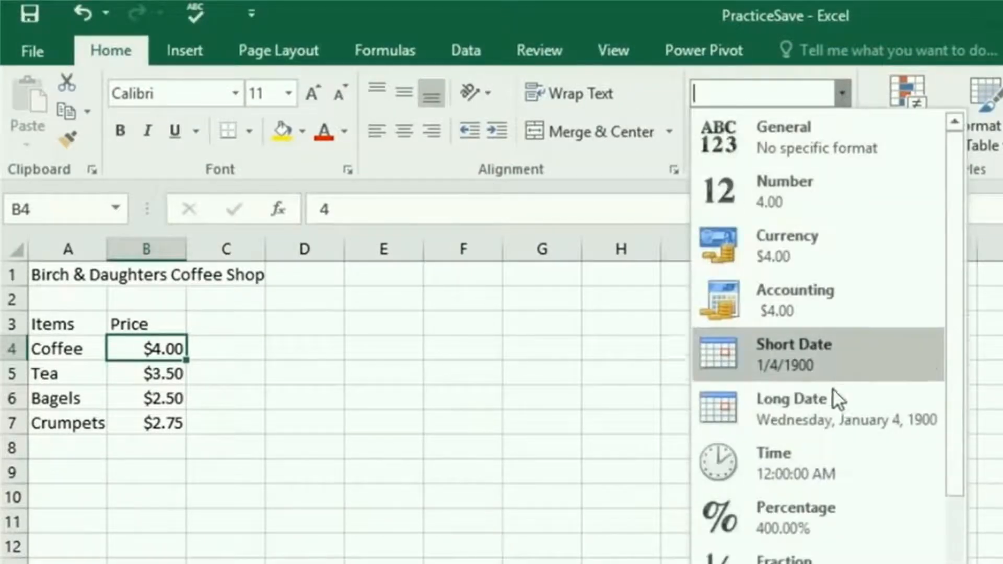
pyautogui.click(843, 89)
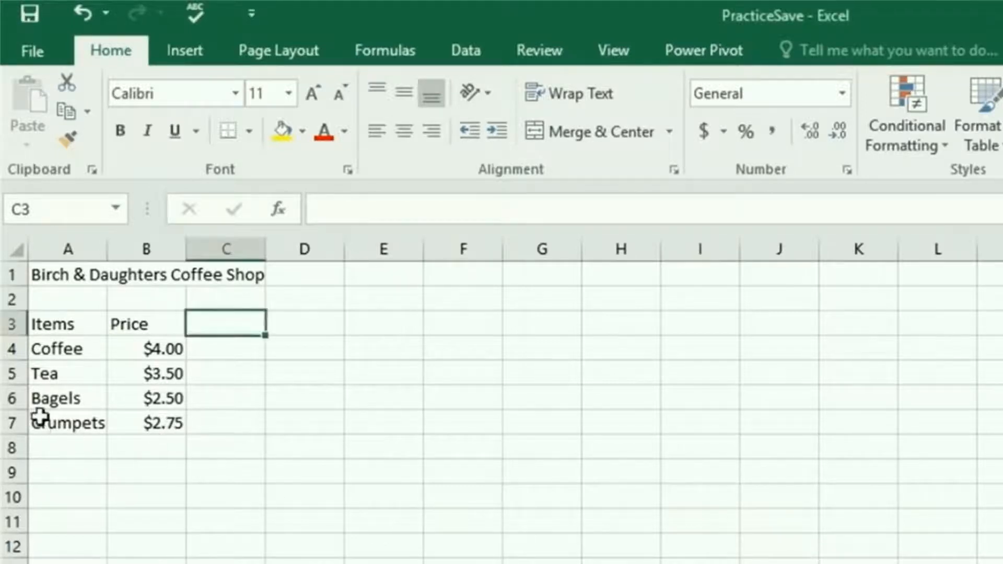
# Step: Clear the Crumpets entry in cell A7 and undo the deletion
pyautogui.click(57, 418)
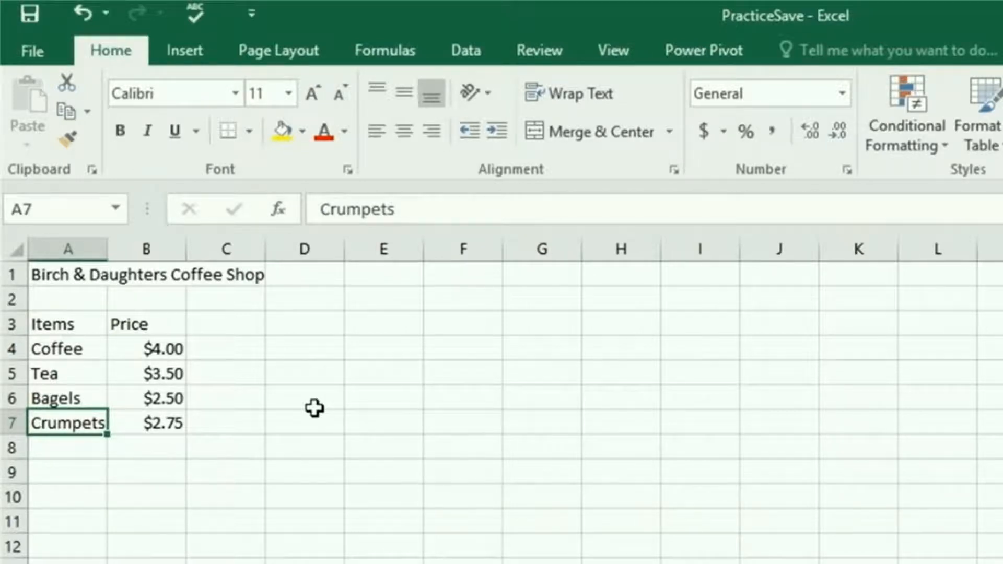
pyautogui.press('BackSpace')
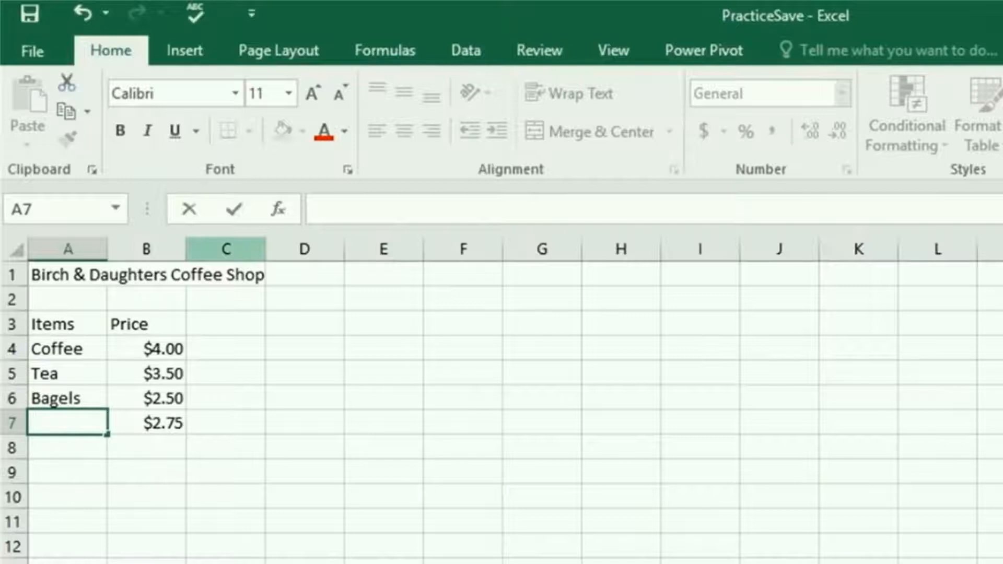
pyautogui.hotkey('ctrl', 'z')
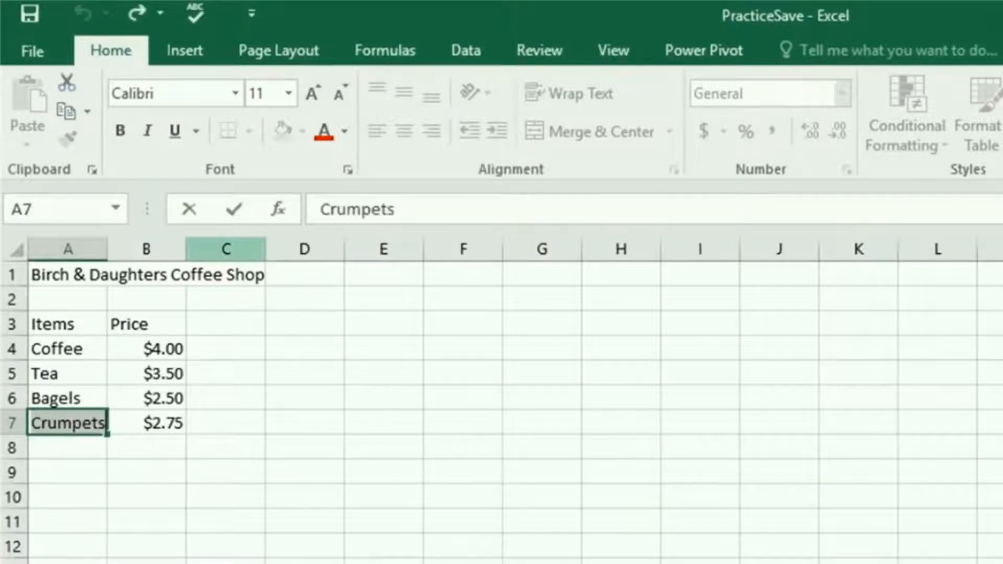
pyautogui.press('Tab')
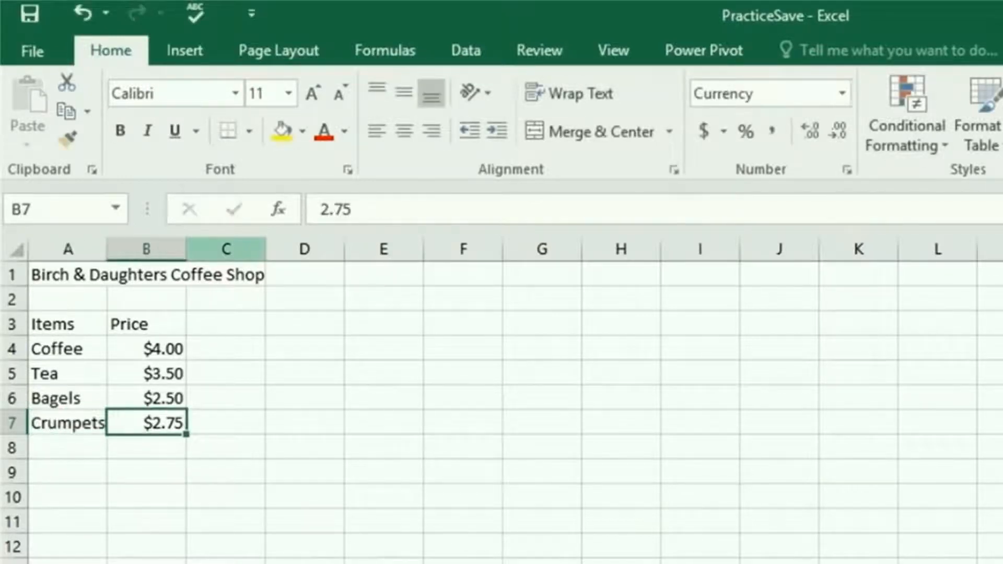
pyautogui.press('Left')
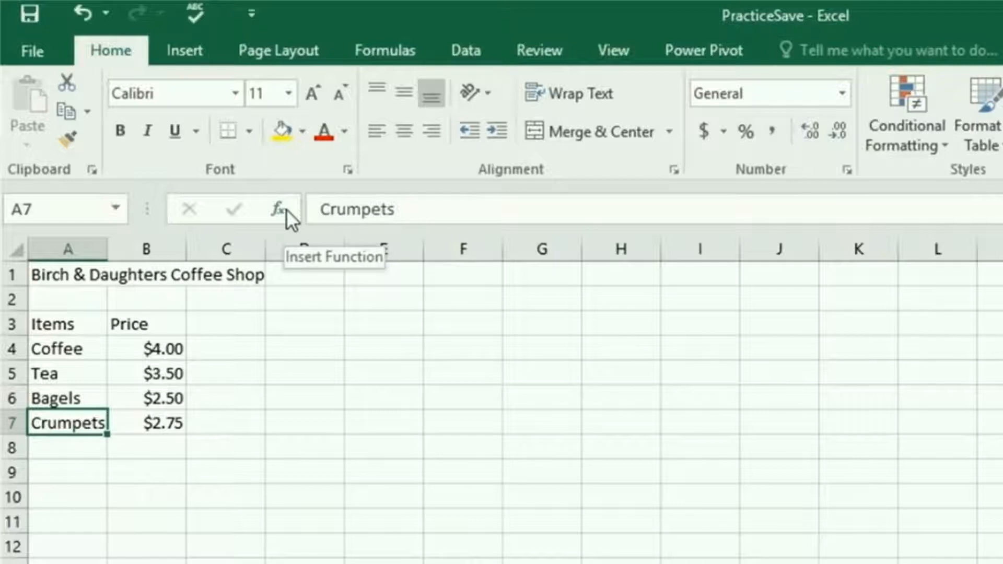
# Step: Replace the Crumpets entry in cell A7 with "English Muffins", keeping the cell selected
pyautogui.moveTo(50, 407); pyautogui.dragTo(50, 406)
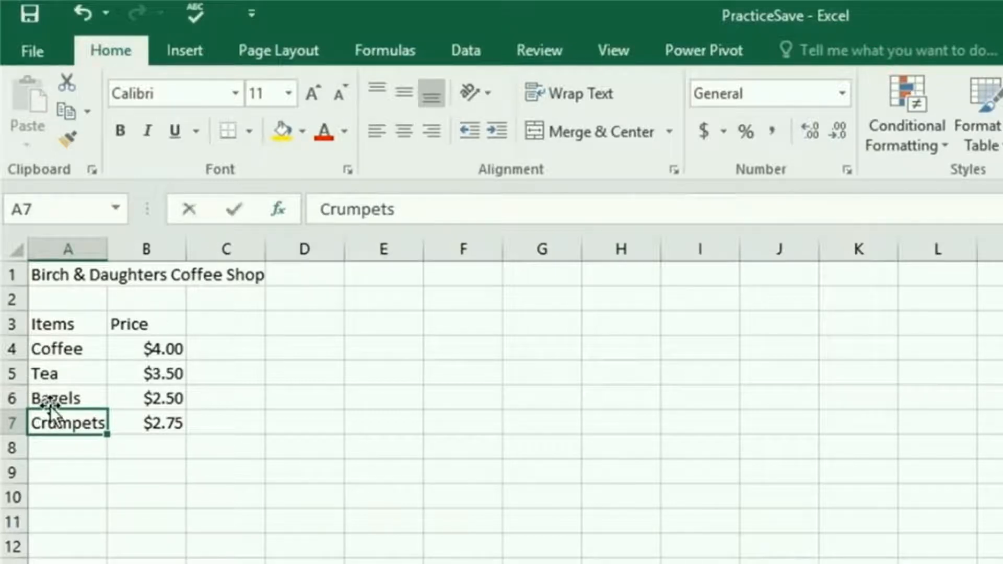
pyautogui.write('English Mu')
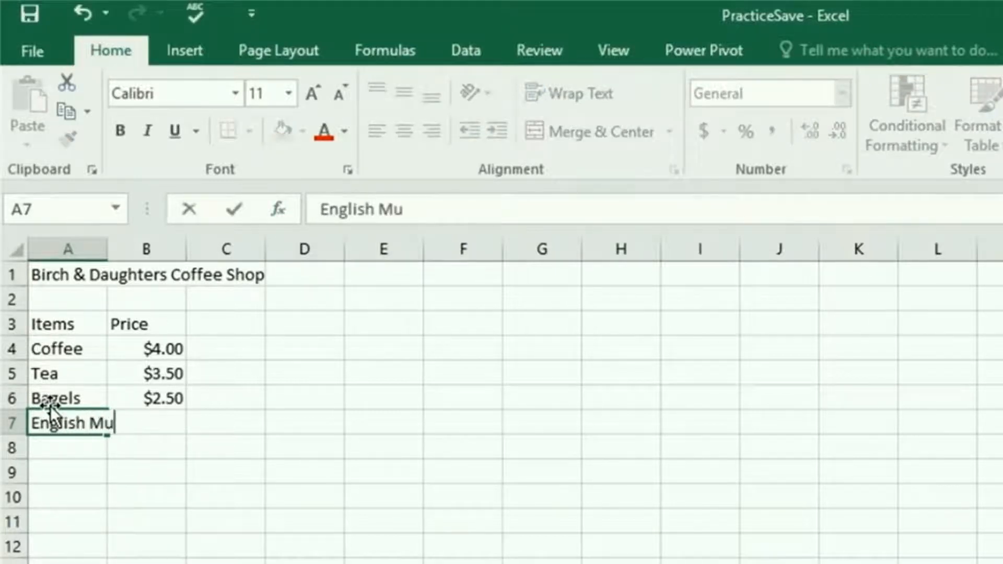
pyautogui.write('ffins')
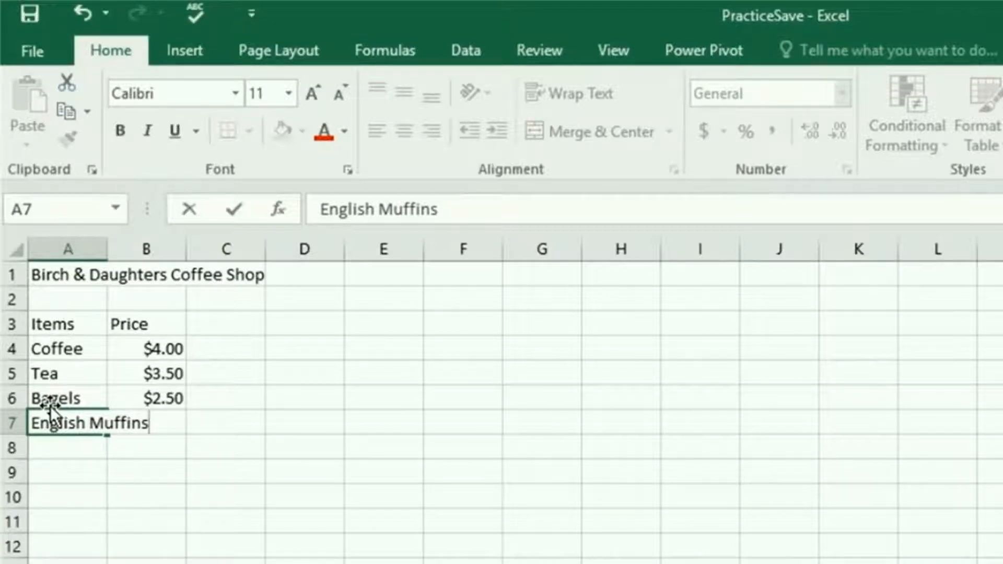
pyautogui.hotkey('ctrl', 'Return')
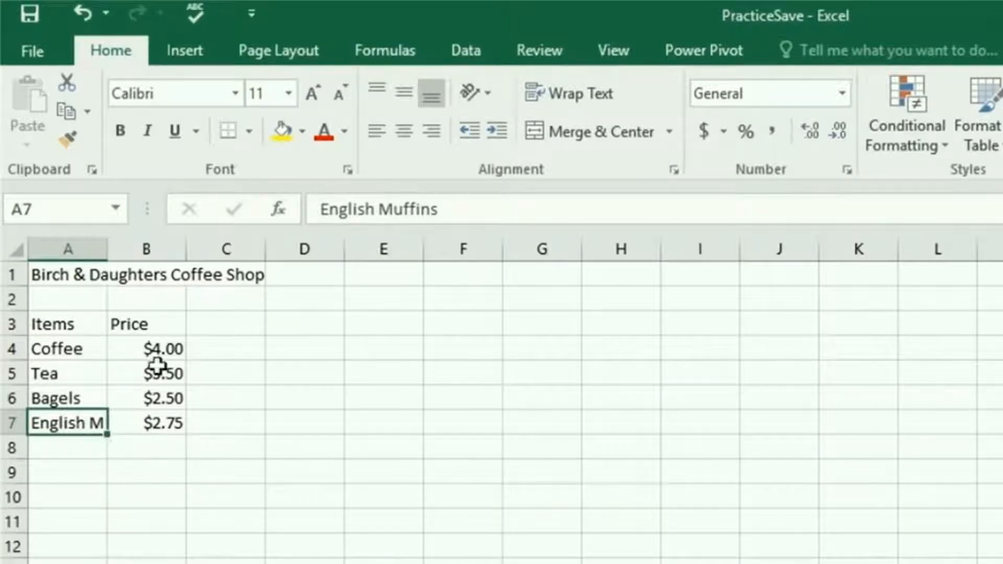
# Step: Check the contents of cell B7 and of cells B1 and C1, which the title text runs across
pyautogui.click(148, 423)
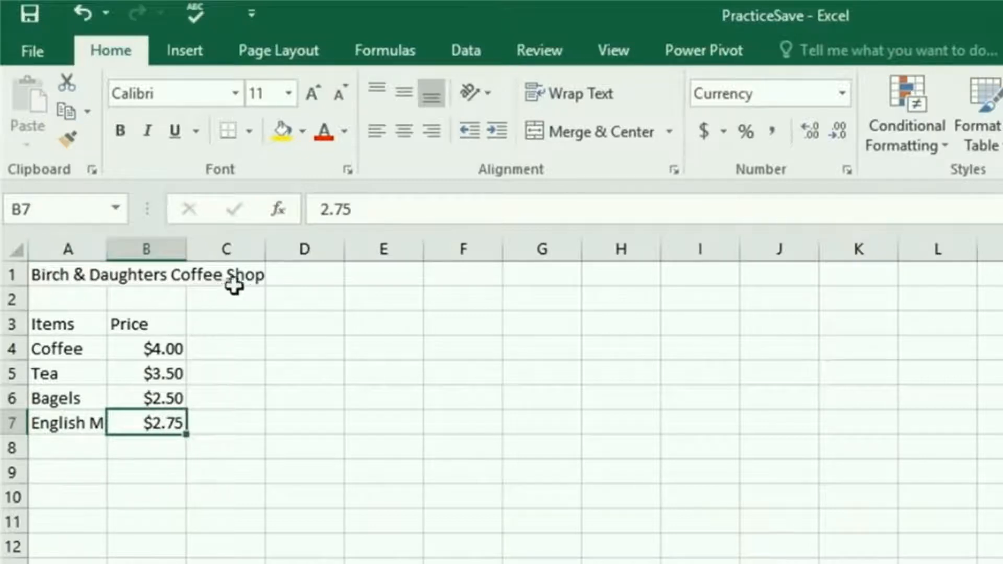
pyautogui.click(150, 278)
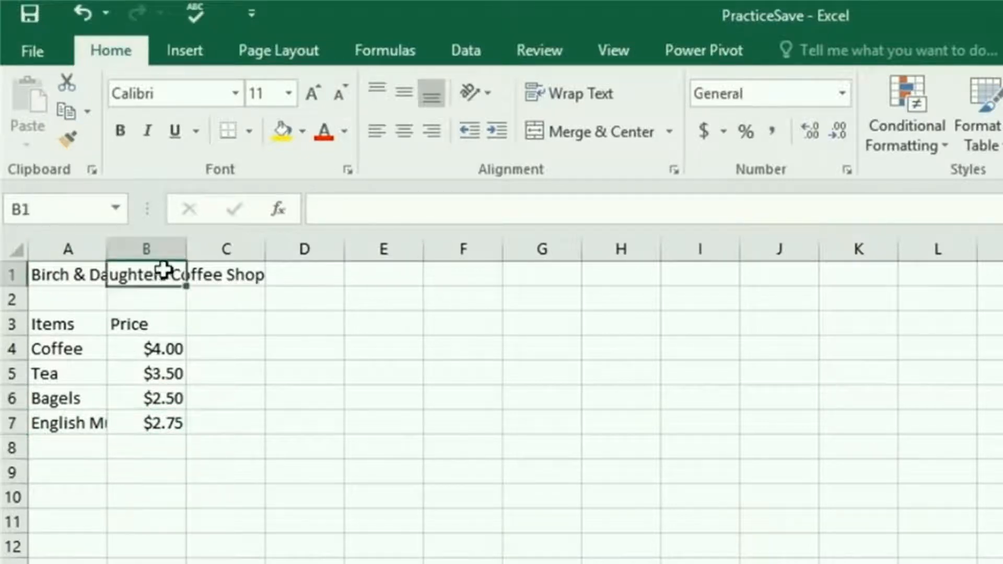
pyautogui.click(209, 276)
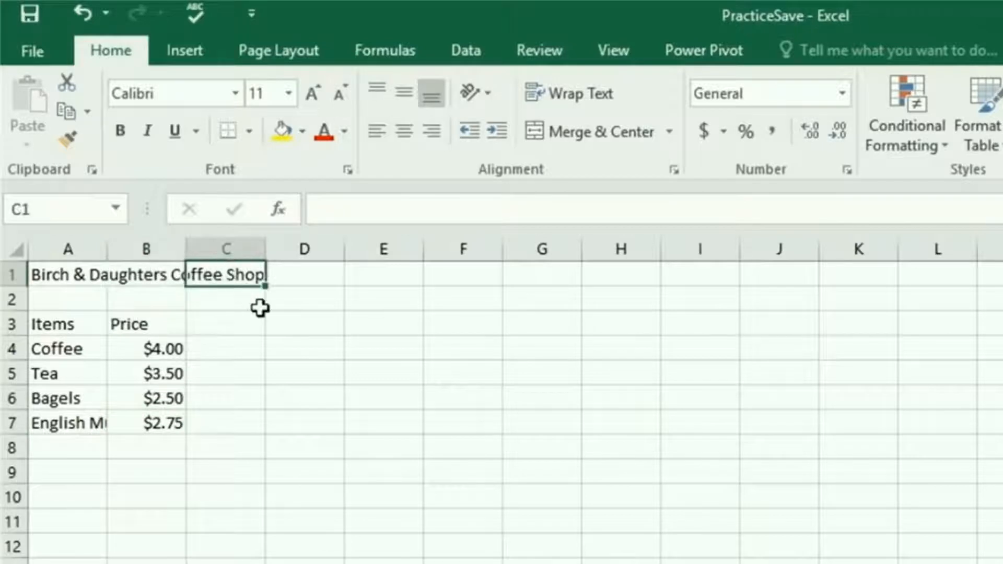
pyautogui.click(170, 280)
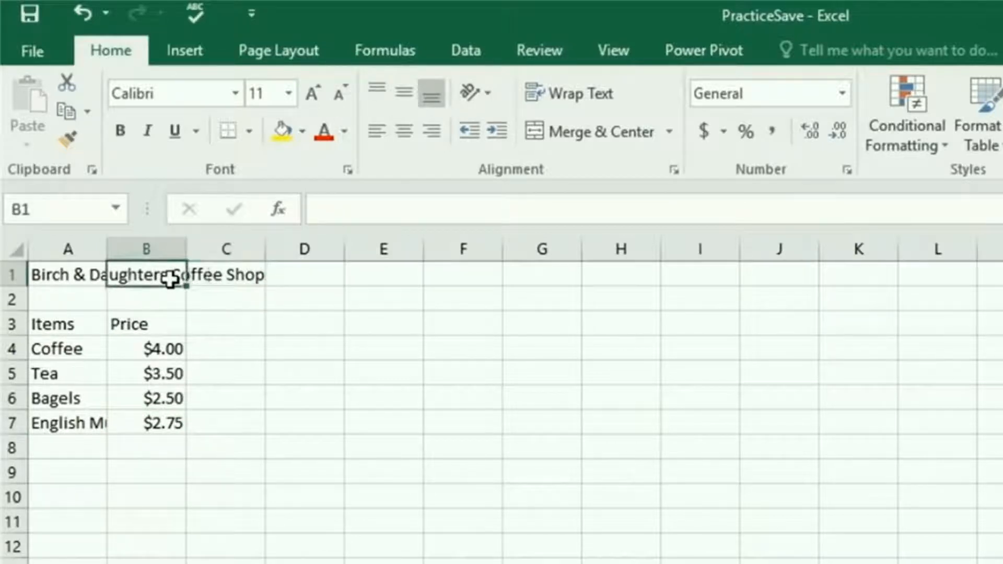
# Step: Enter "Hello" in cell B1 beside the title and delete that entry again
pyautogui.write('H')
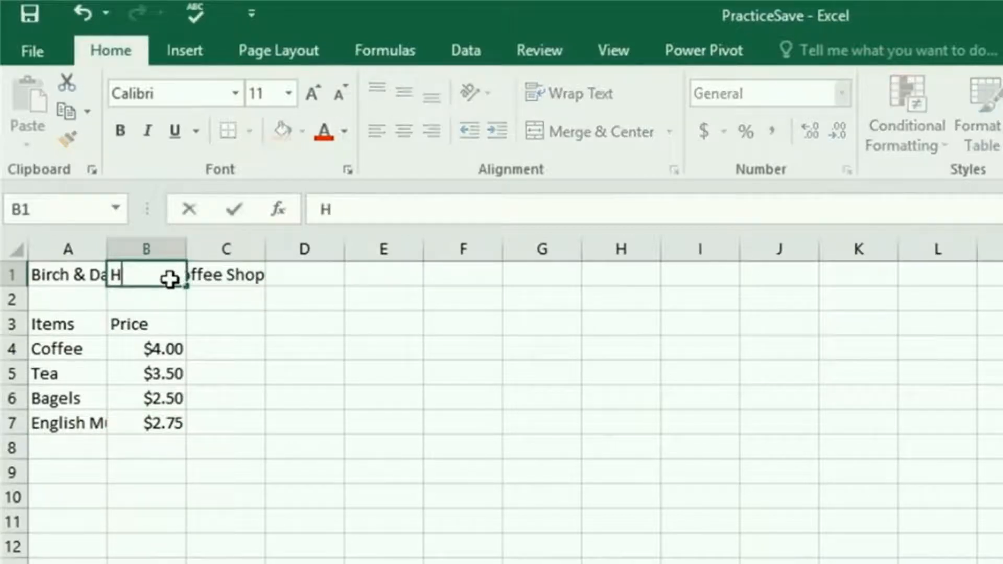
pyautogui.write('ello')
pyautogui.press('Return')
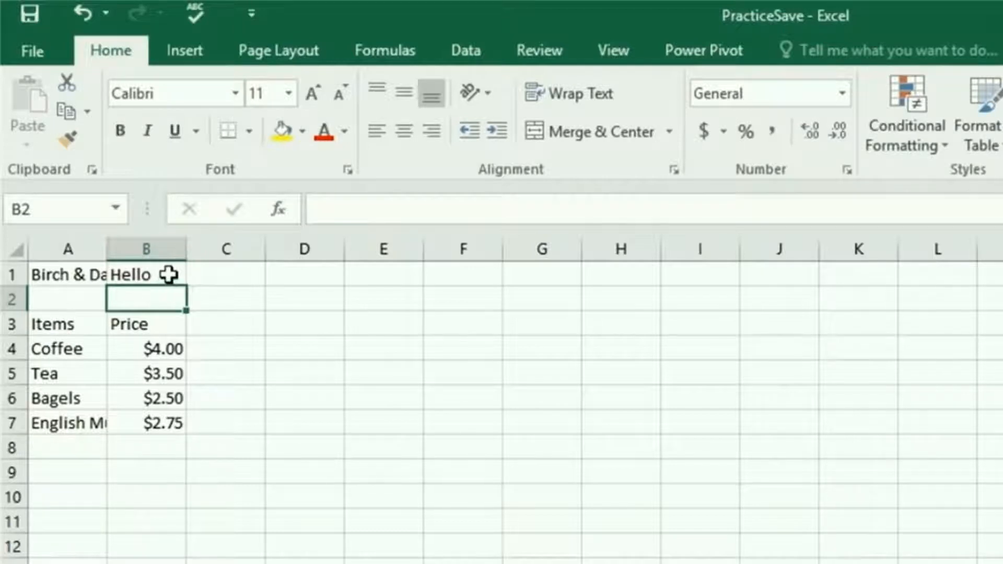
pyautogui.click(169, 274)
pyautogui.press('BackSpace')
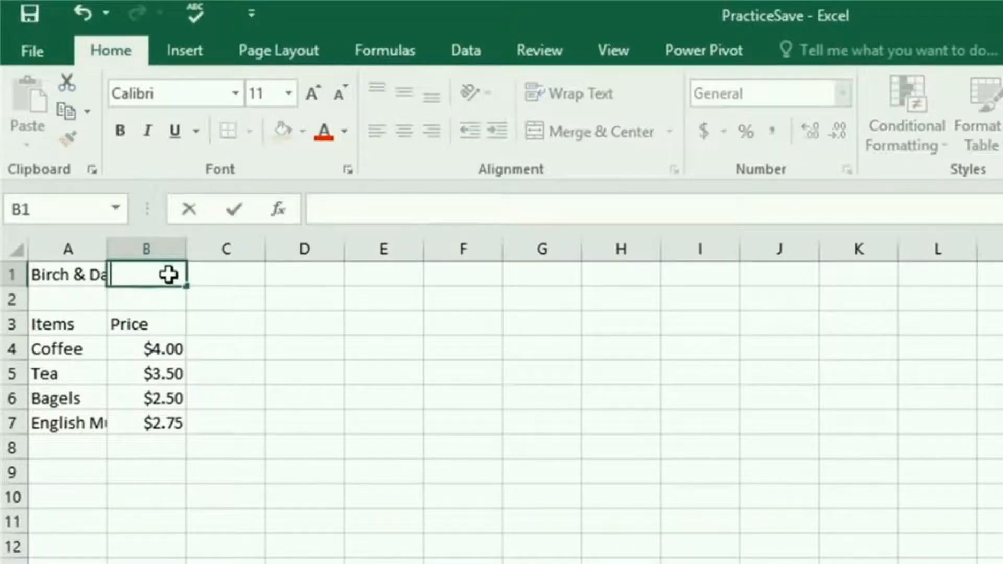
pyautogui.press('Return')
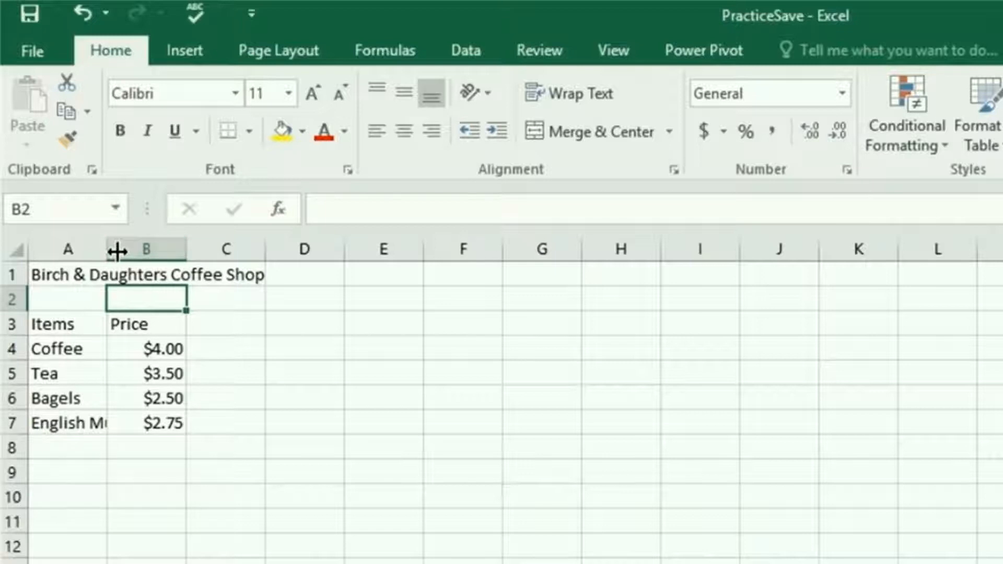
# Step: Try manual widths and auto-fit on column A, and set it just wide enough to show "English Muffins" in full
pyautogui.moveTo(107, 252); pyautogui.dragTo(171, 259)
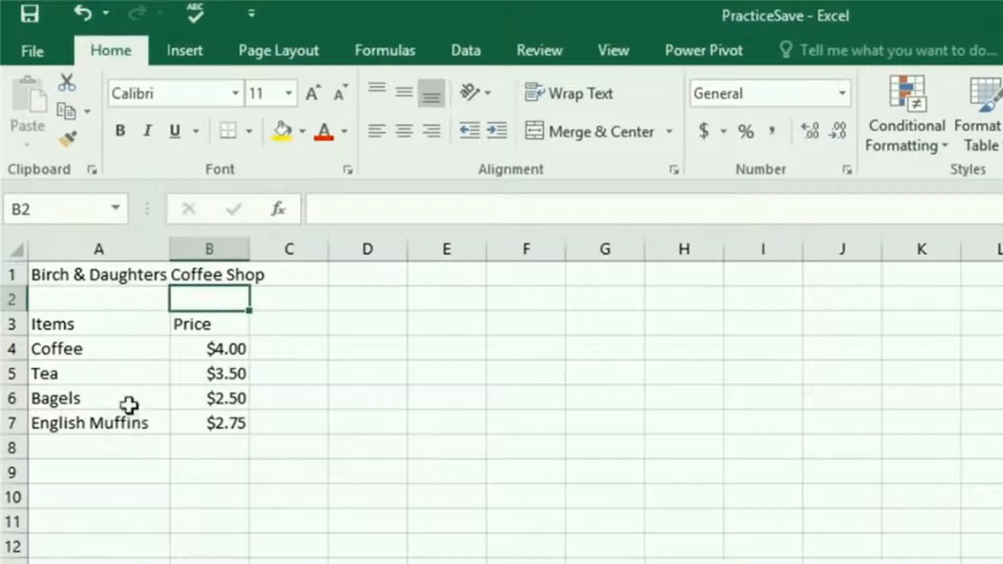
pyautogui.moveTo(170, 249); pyautogui.dragTo(99, 256)
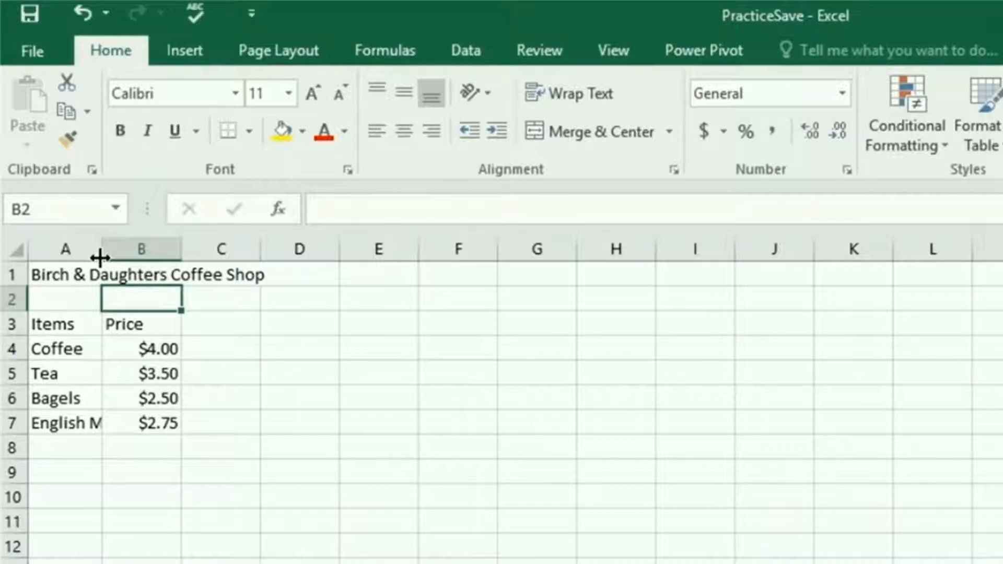
pyautogui.doubleClick(99, 257)
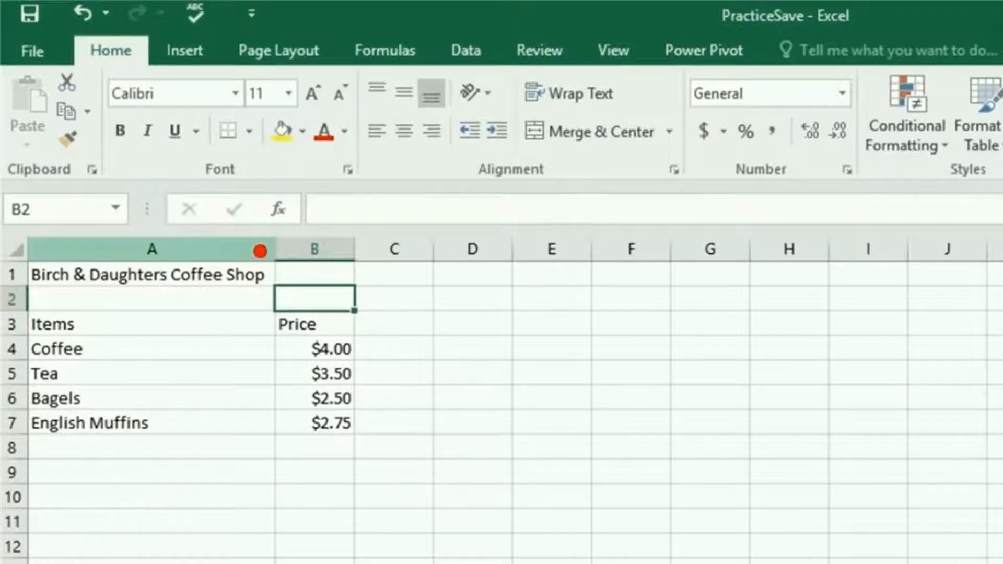
pyautogui.moveTo(276, 255); pyautogui.dragTo(170, 258)
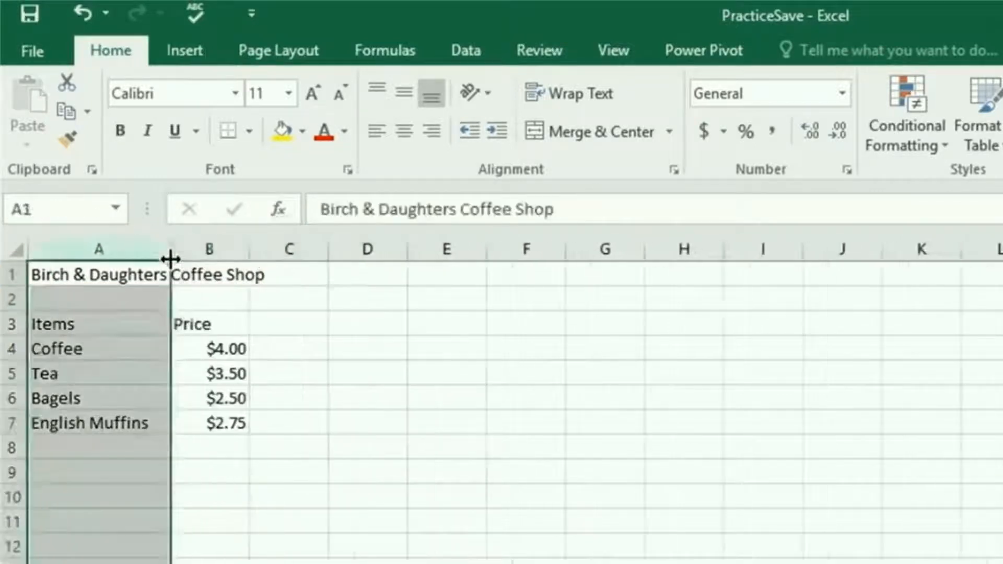
pyautogui.click(122, 421)
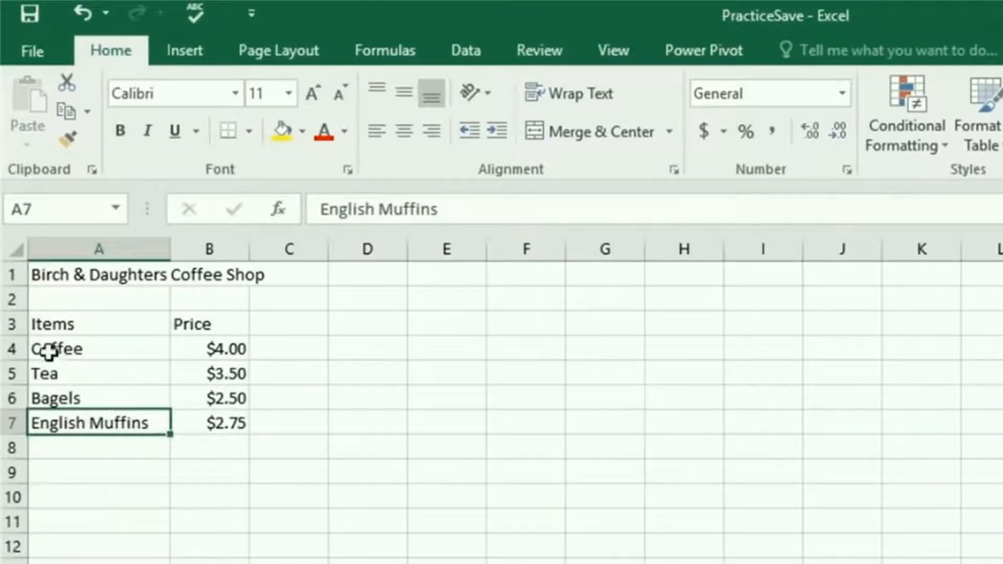
# Step: Enlarge the heights of rows 3 and 4 and auto-fit both rows back to their contents
pyautogui.moveTo(17, 335); pyautogui.dragTo(14, 414)
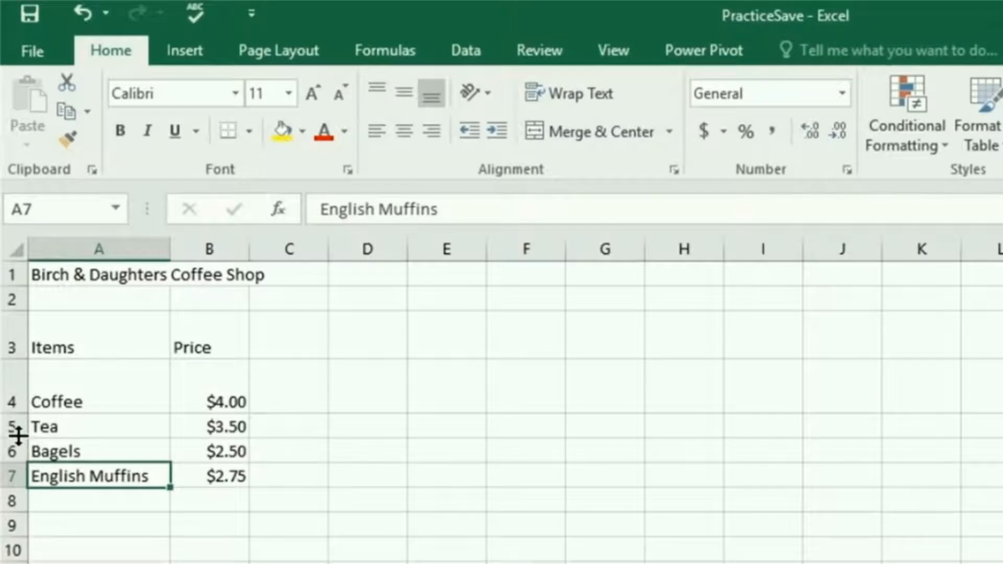
pyautogui.doubleClick(16, 414)
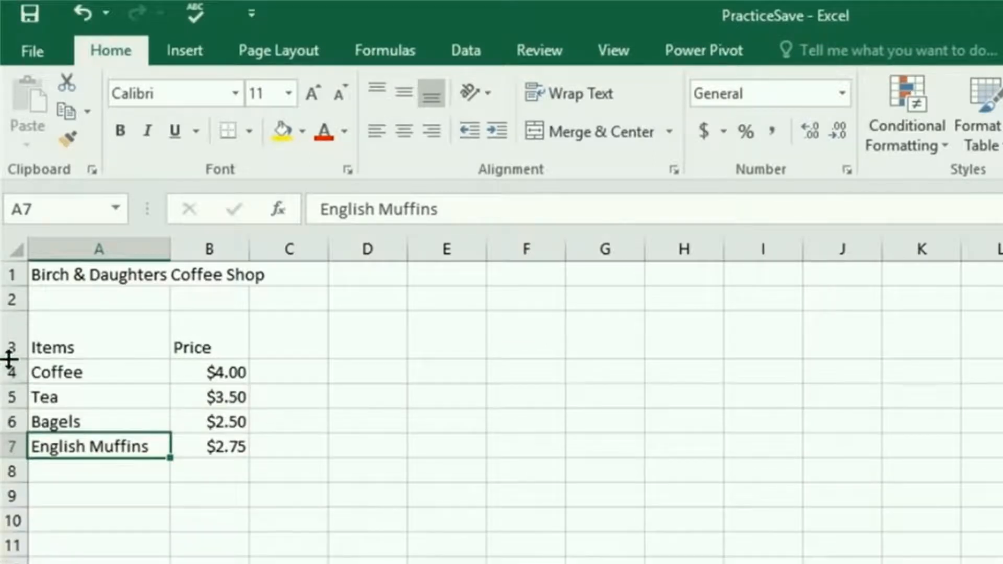
pyautogui.doubleClick(8, 359)
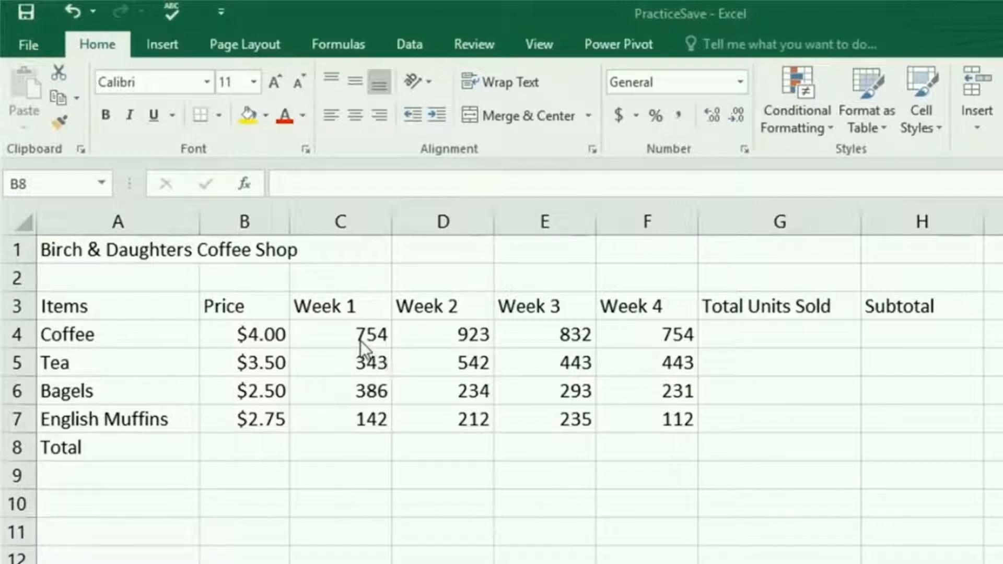
# Step: Total the Week 1 units in cell C8 with AutoSum over C4:C7 and check the resulting formula
pyautogui.click(342, 337)
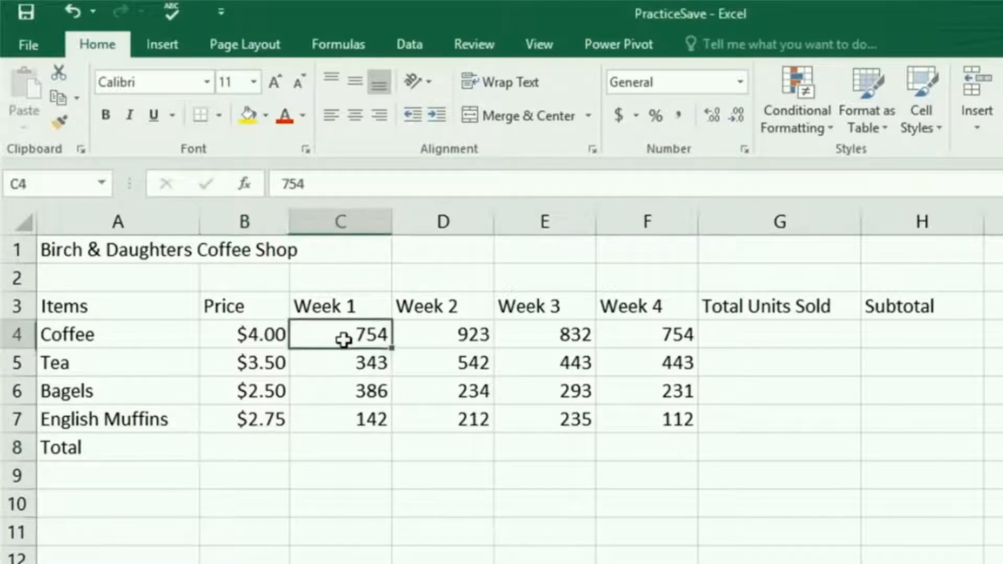
pyautogui.click(357, 365)
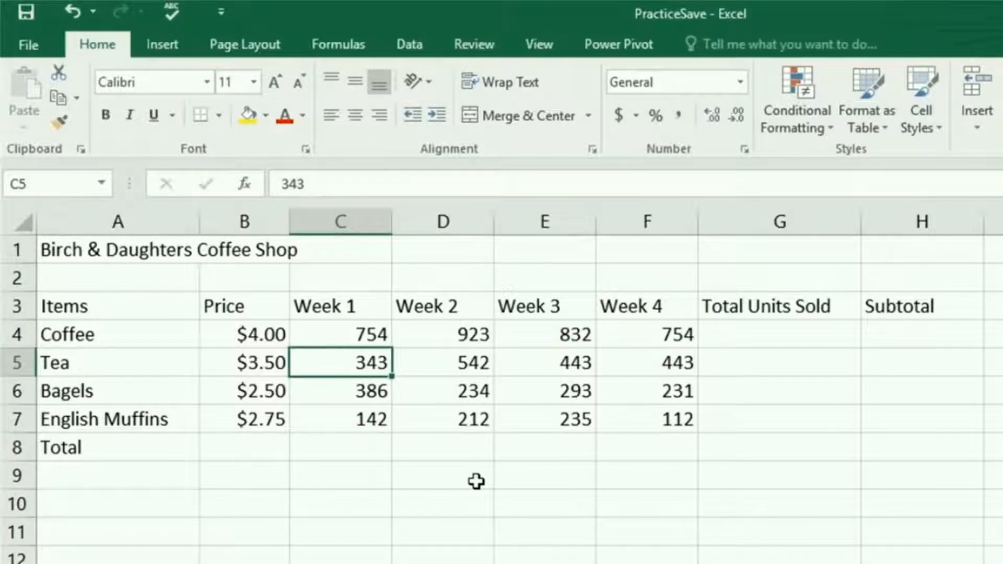
pyautogui.click(381, 450)
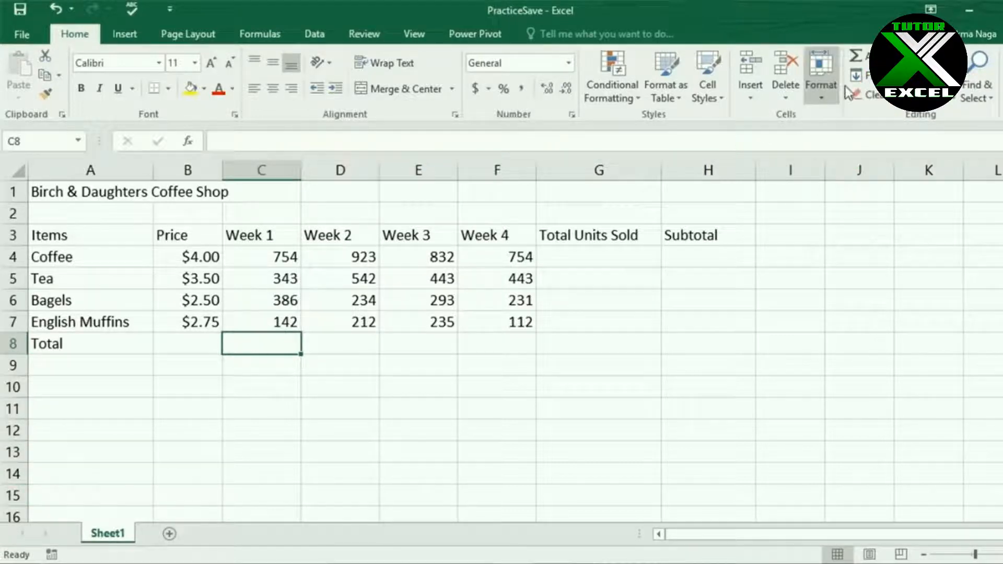
pyautogui.click(856, 56)
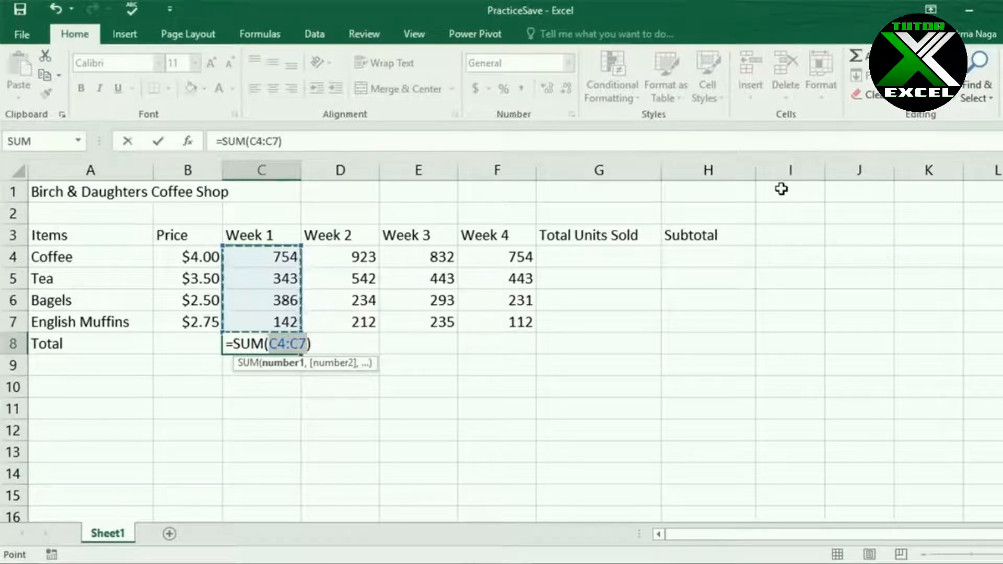
pyautogui.press('Return')
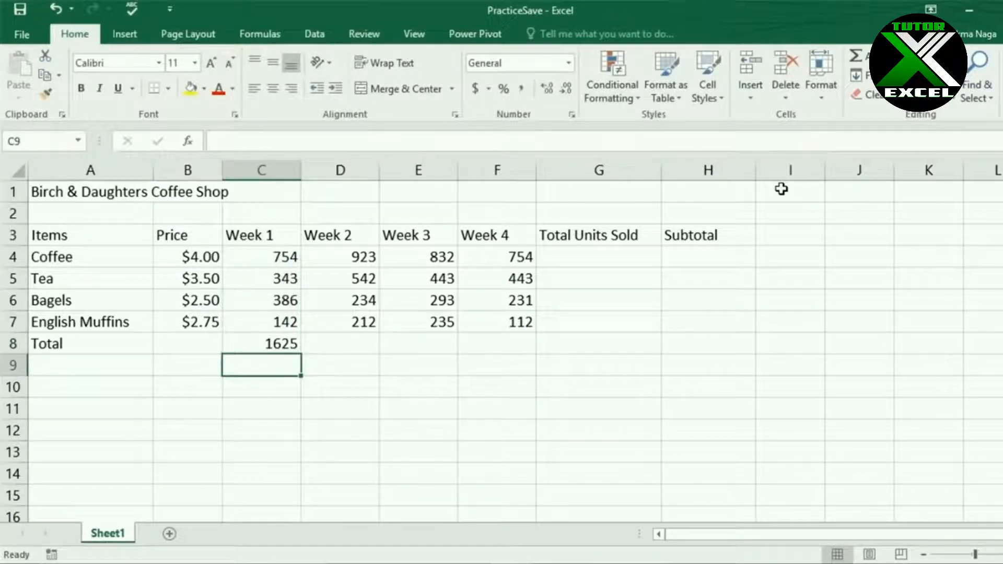
pyautogui.press('Up')
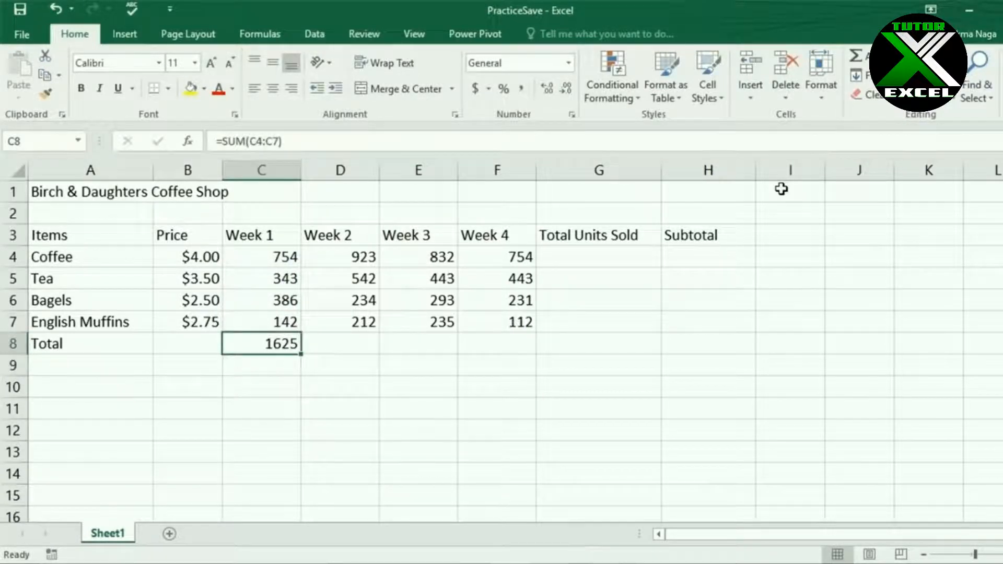
# Step: Total the Week 2 units in cell D8 with AutoSum, reselecting D4:D7 as the range to add
pyautogui.press('Right')
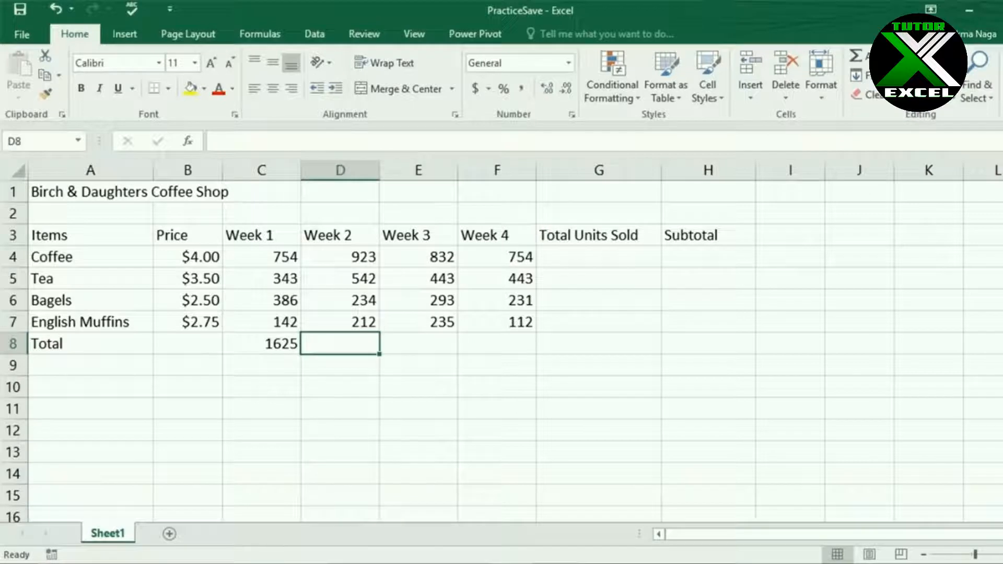
pyautogui.click(856, 55)
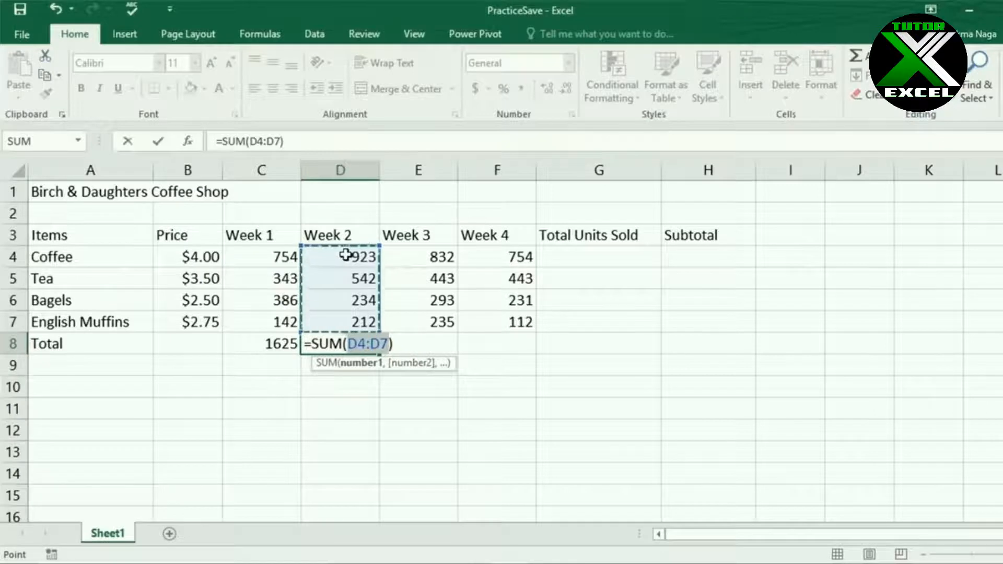
pyautogui.click(346, 257)
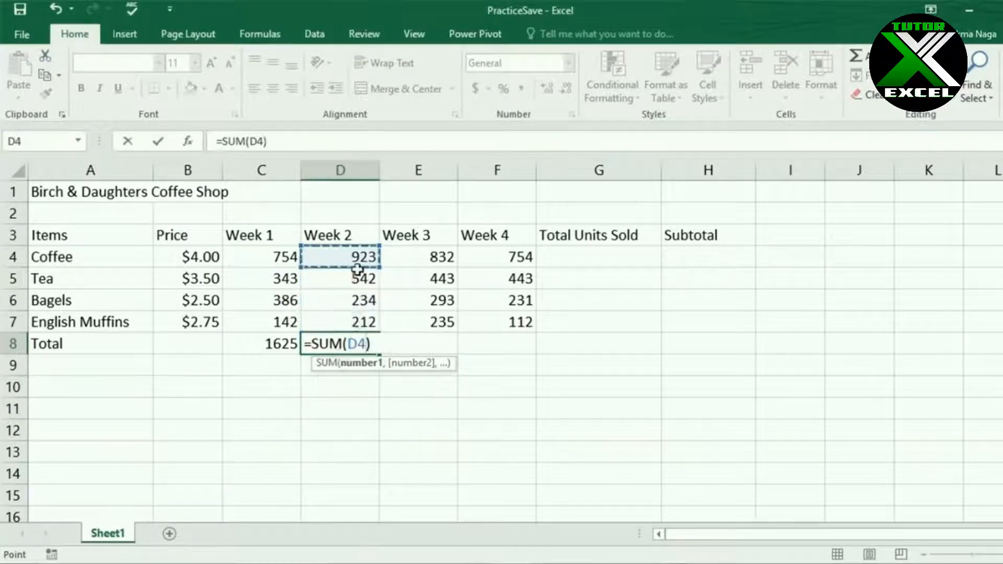
pyautogui.moveTo(358, 257); pyautogui.dragTo(359, 324)
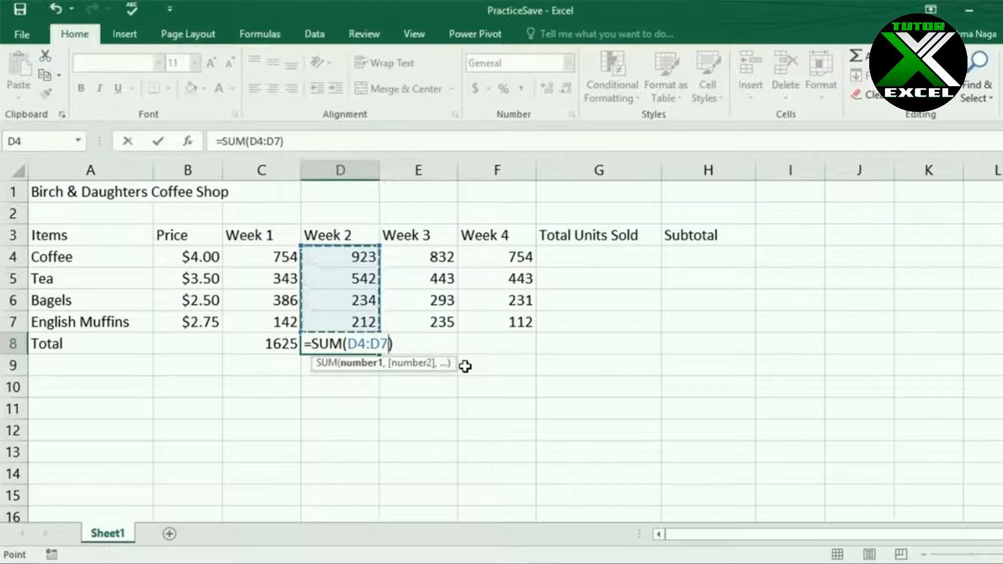
pyautogui.press('Tab')
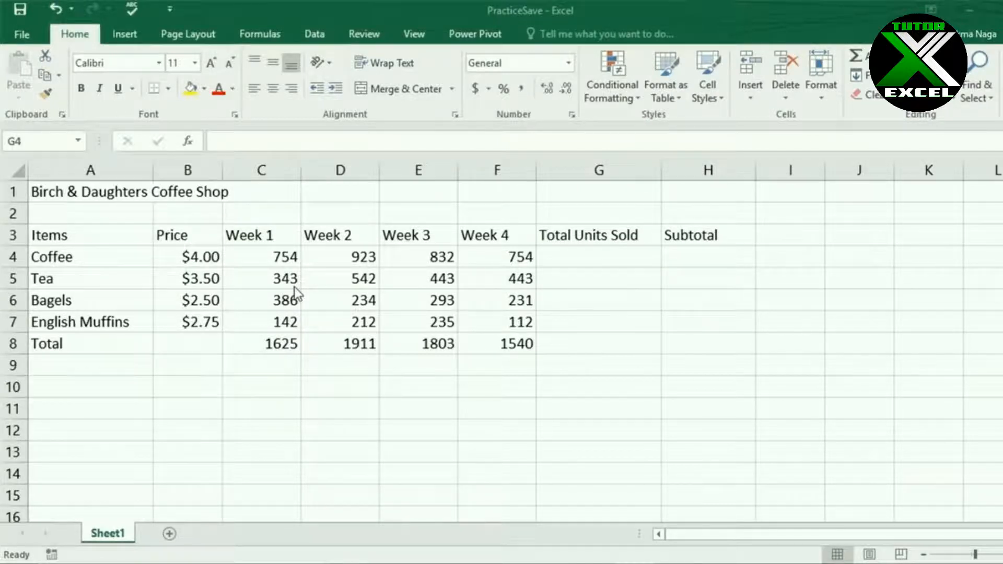
pyautogui.click(575, 253)
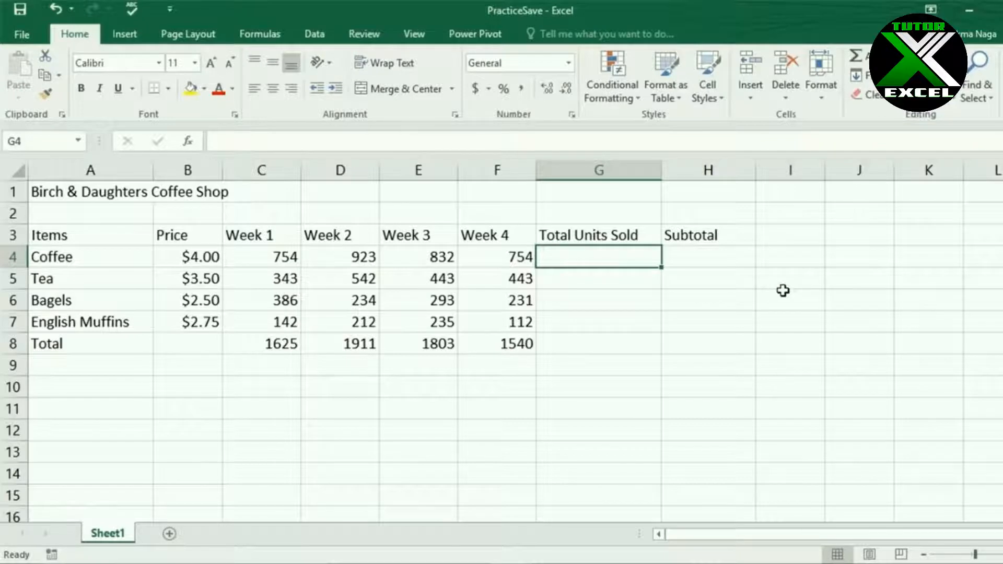
pyautogui.write('=SUM')
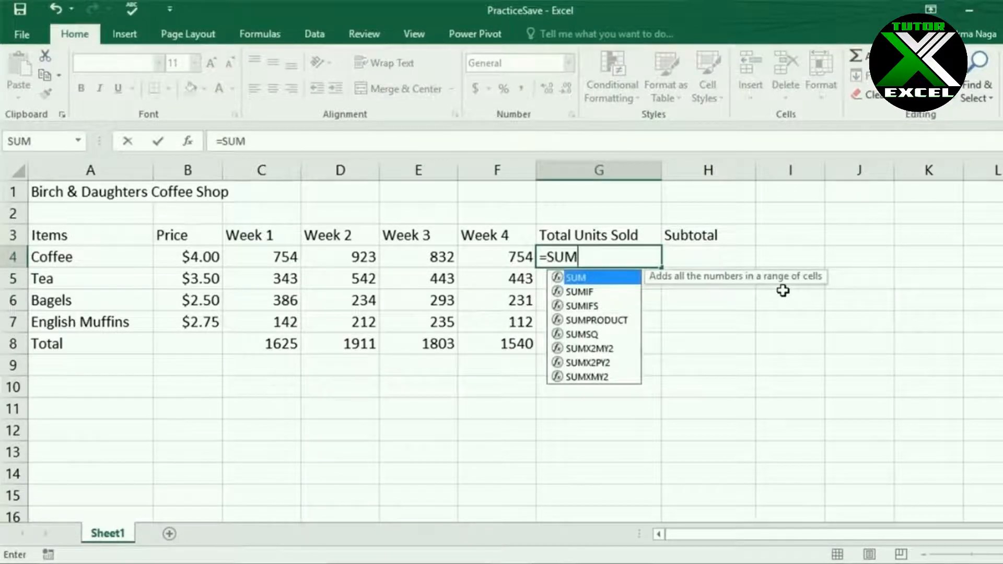
pyautogui.write('(')
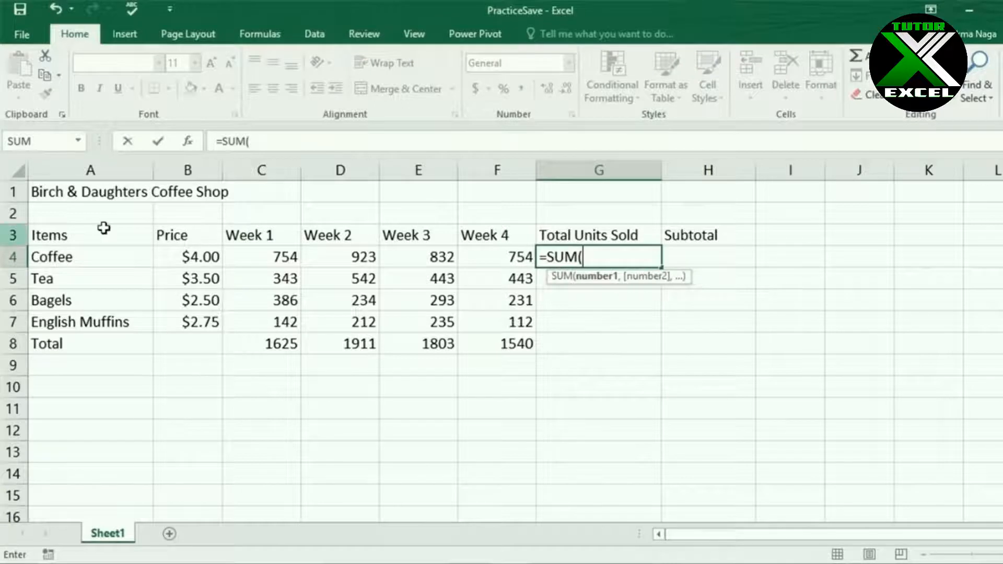
pyautogui.click(265, 255)
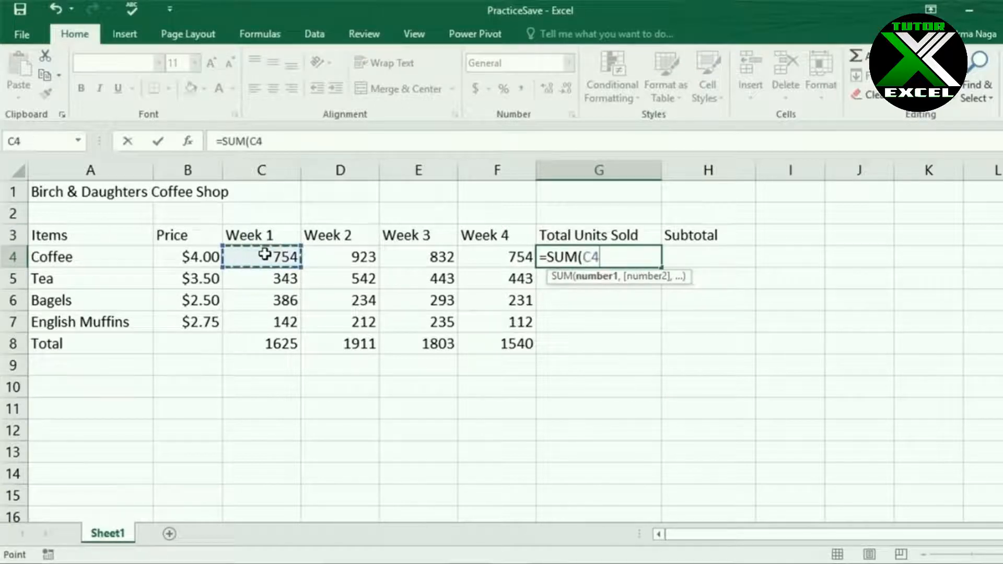
pyautogui.write('+')
pyautogui.click(328, 256)
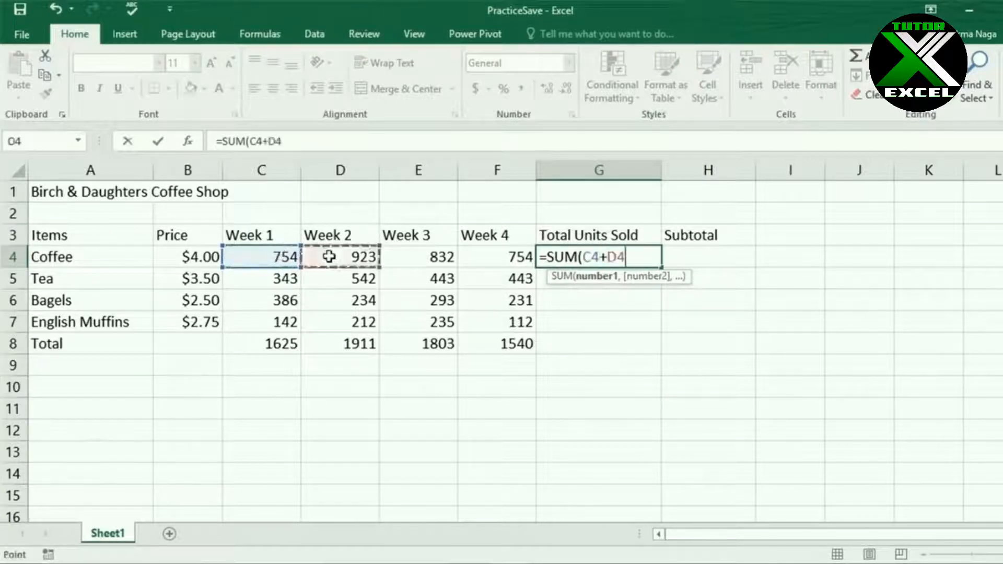
pyautogui.write('+')
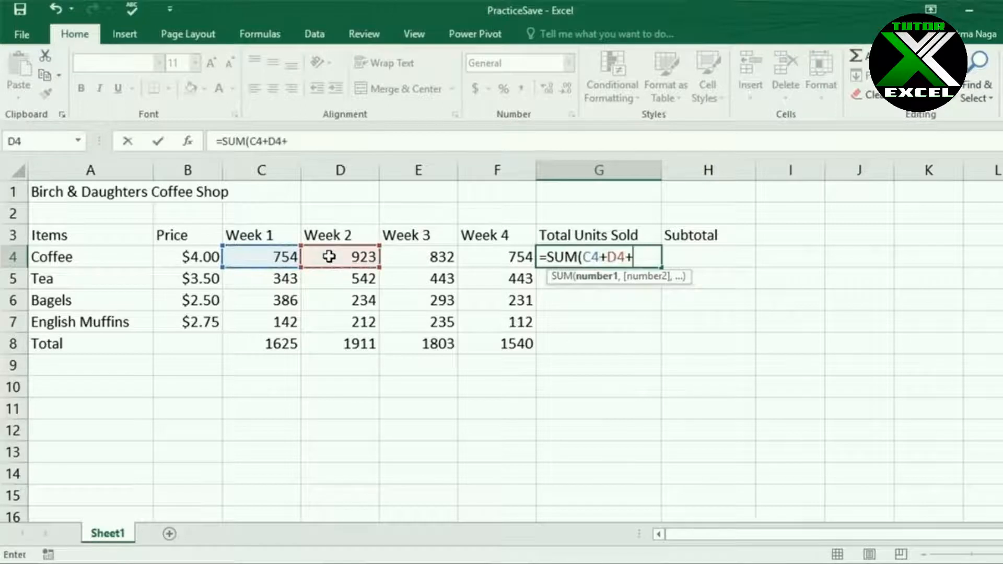
pyautogui.click(405, 252)
pyautogui.write('+')
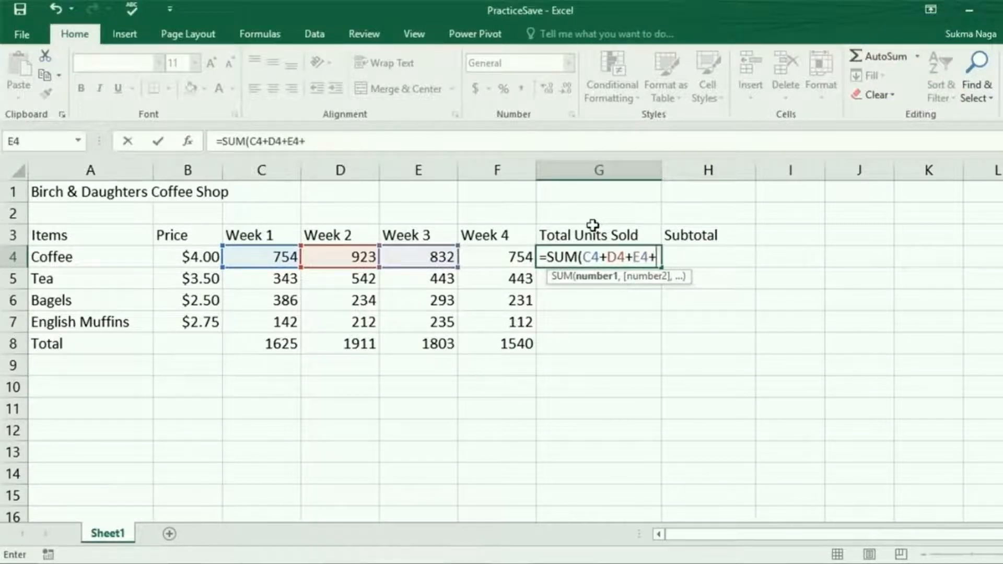
pyautogui.press('Escape')
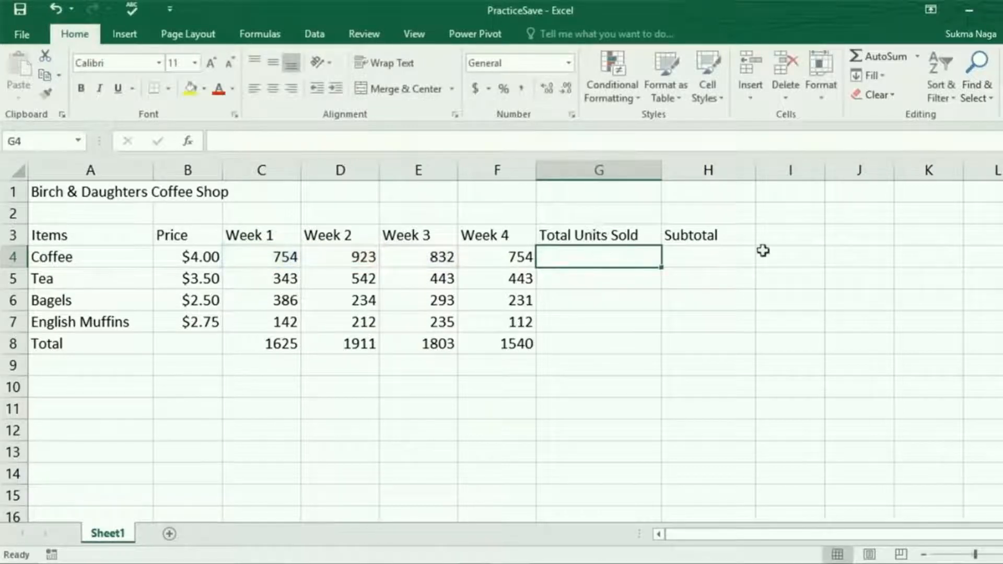
# Step: Total the coffee units sold in cell G4 with AutoSum, restricting the range to C4:F4 to exclude the price
pyautogui.click(872, 52)
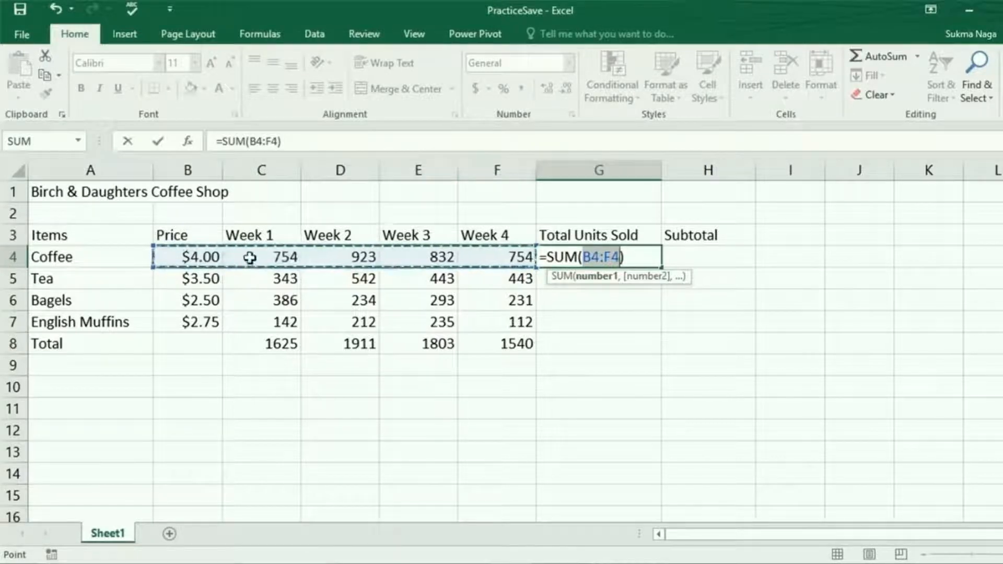
pyautogui.moveTo(251, 258); pyautogui.dragTo(491, 260)
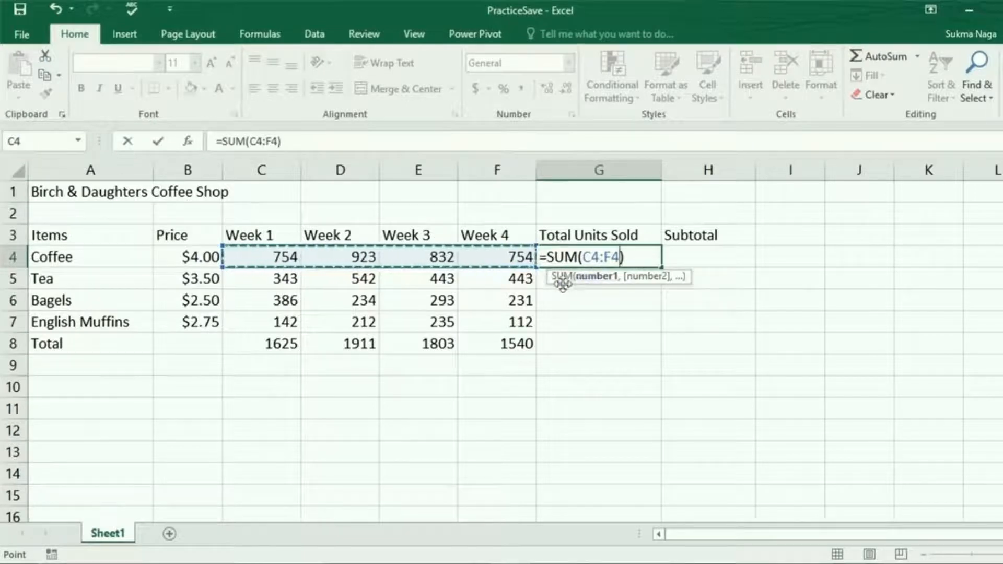
pyautogui.press('Return')
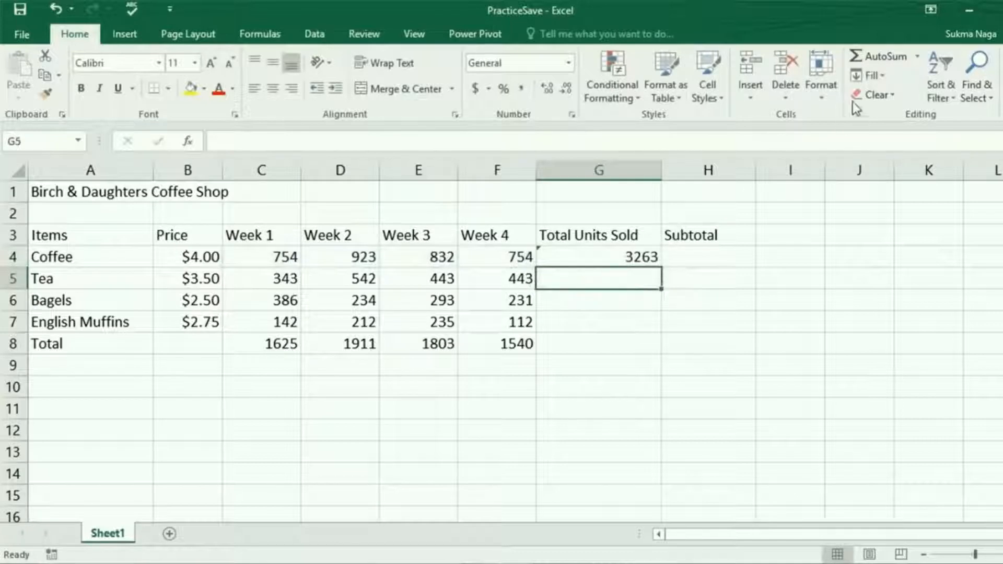
# Step: Total the tea units sold in cell G5 with AutoSum, restricting the range to C5:F5 to exclude the price
pyautogui.click(882, 53)
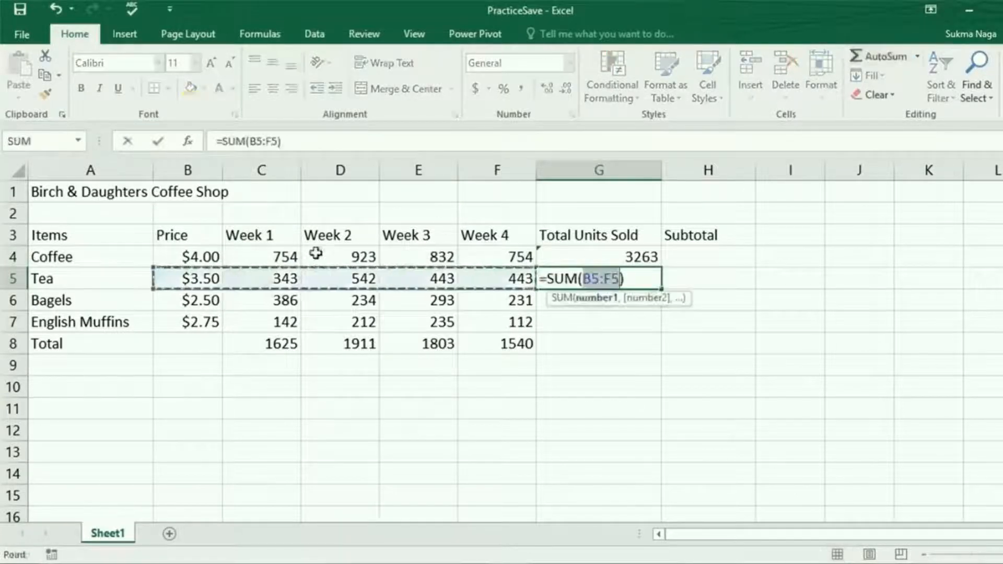
pyautogui.moveTo(285, 278); pyautogui.dragTo(491, 279)
pyautogui.press('Return')
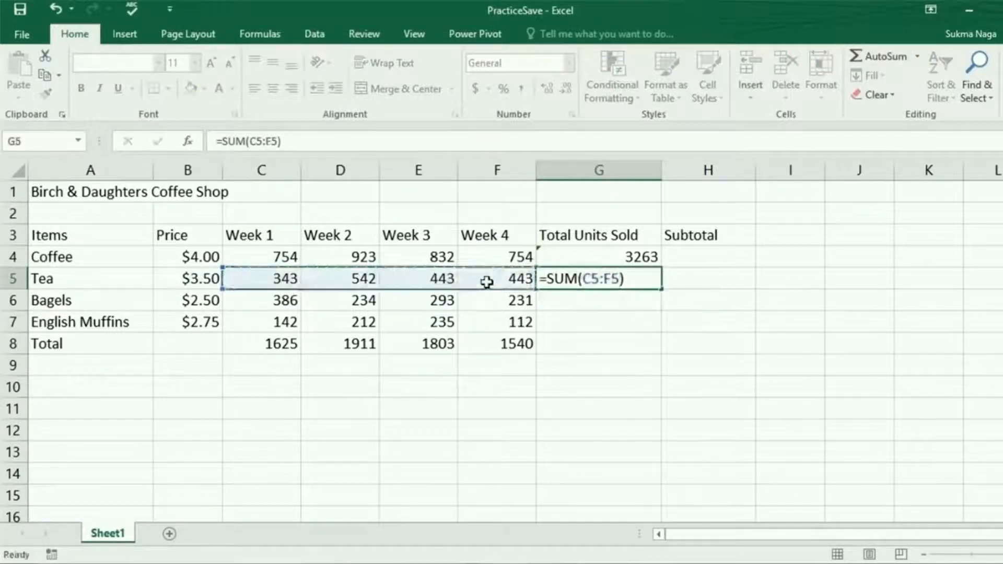
# Step: Total the bagel units sold in cell G6 with AutoSum, reselecting C6:F6 as the range to add
pyautogui.click(883, 56)
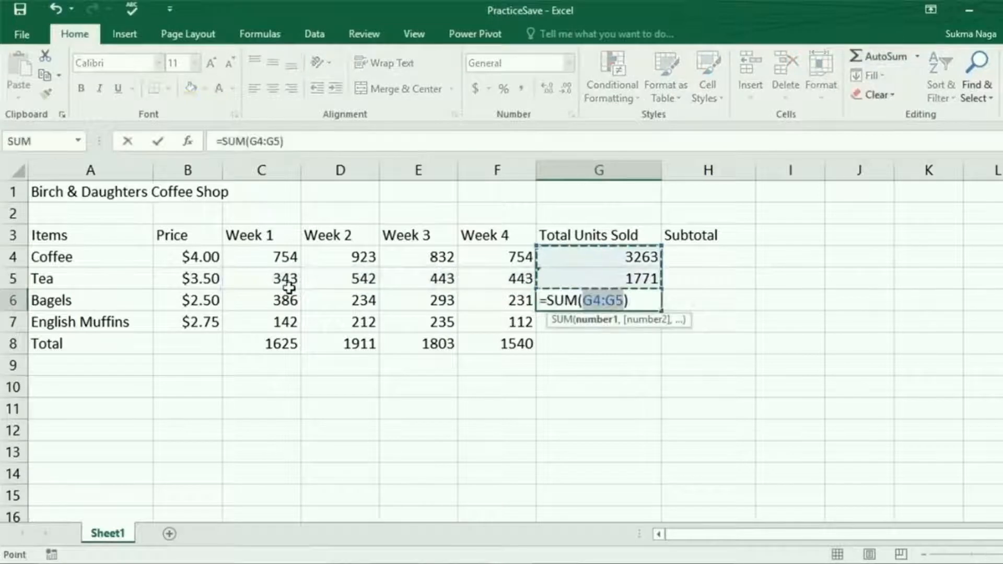
pyautogui.moveTo(287, 300); pyautogui.dragTo(504, 303)
pyautogui.press('Return')
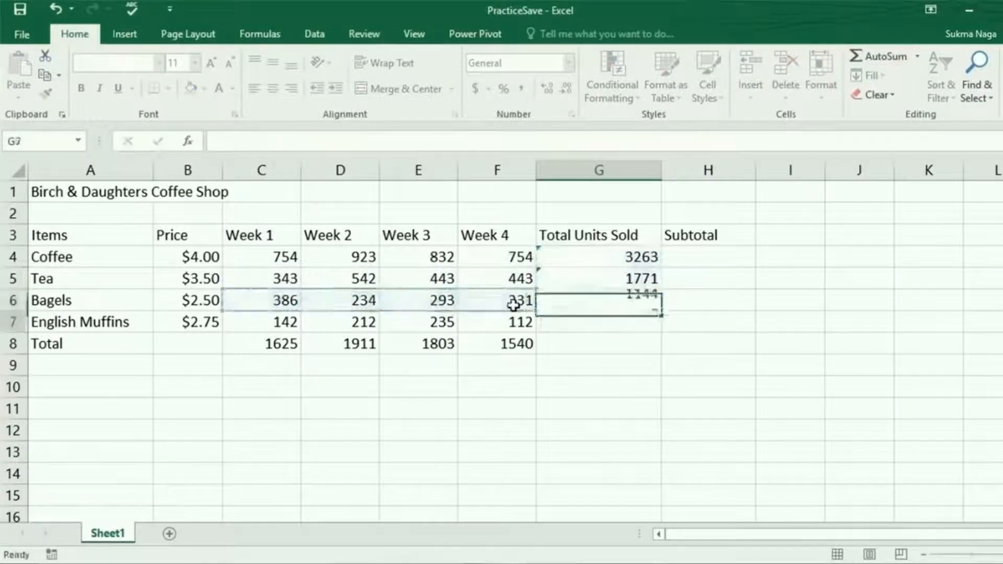
# Step: Total the English muffin units sold in cell G7 with AutoSum, reselecting C7:F7 as the range to add
pyautogui.click(882, 52)
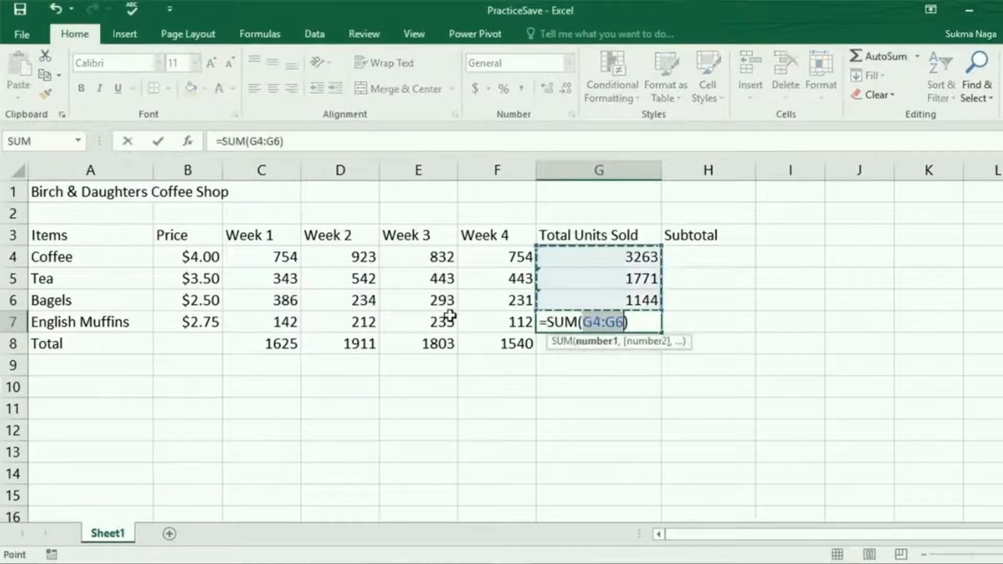
pyautogui.moveTo(293, 331); pyautogui.dragTo(492, 325)
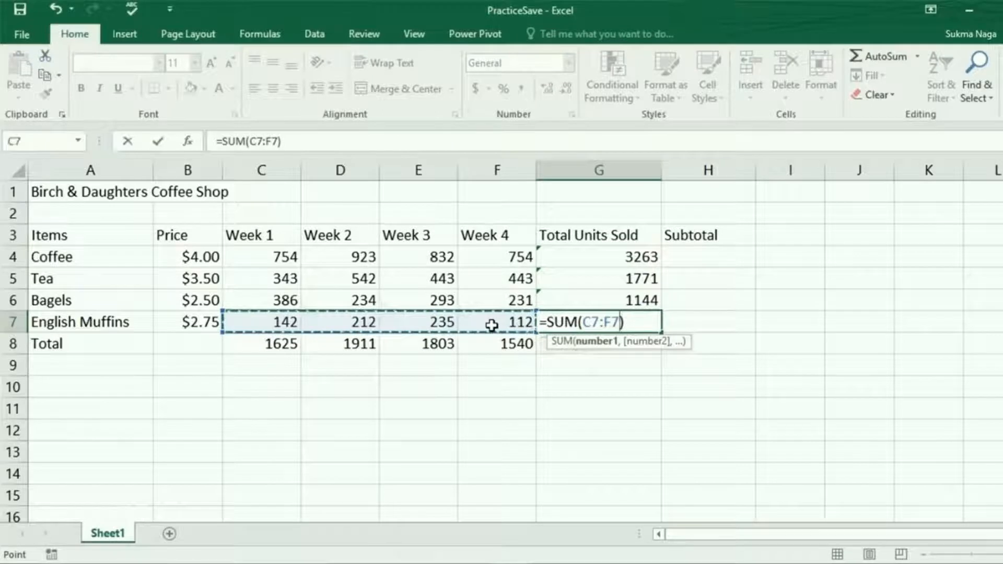
pyautogui.press('Return')
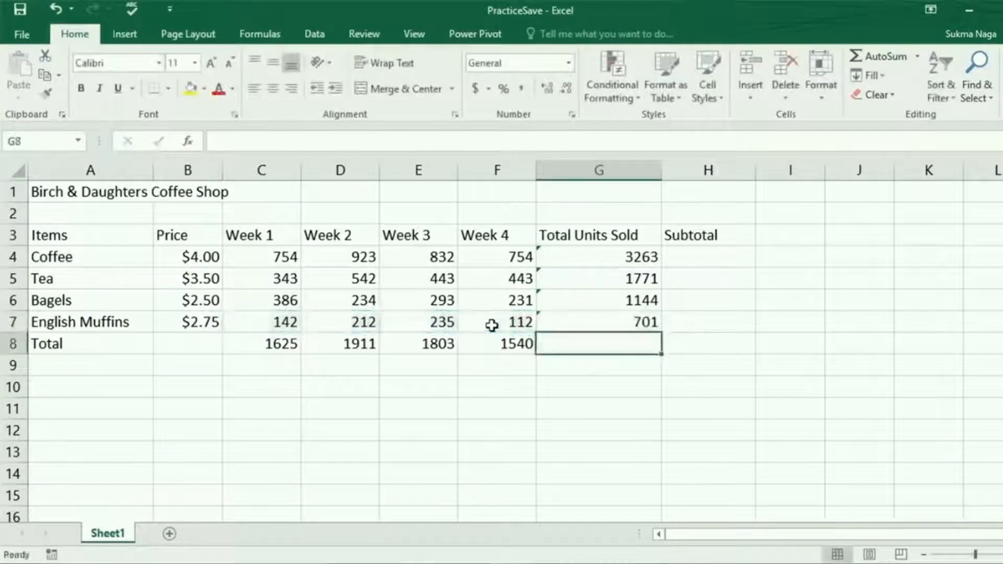
# Step: Total the units sold across all items in cell G8 with AutoSum over G4:G7
pyautogui.click(570, 300)
pyautogui.click(573, 341)
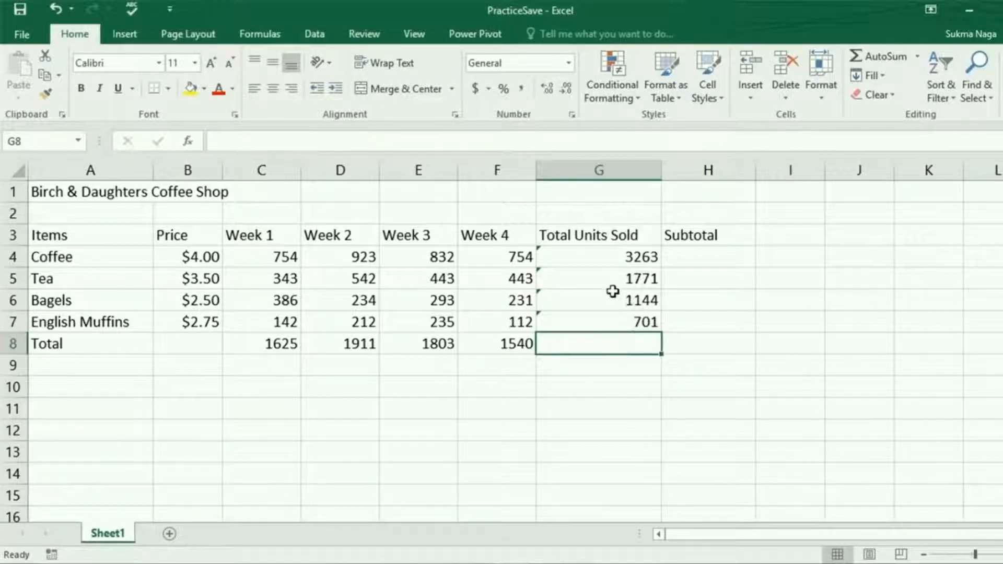
pyautogui.click(864, 60)
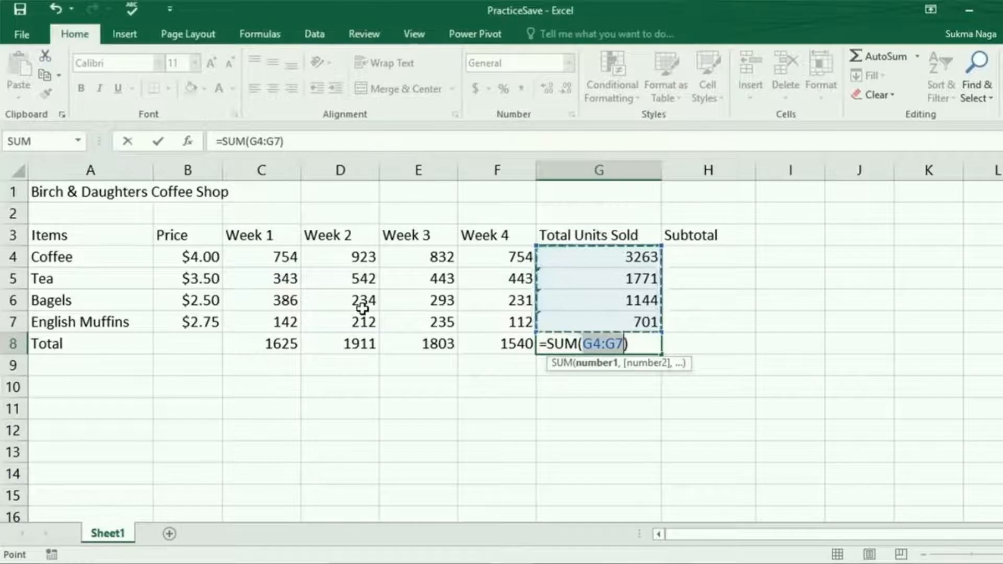
pyautogui.press('Return')
pyautogui.press('Up')
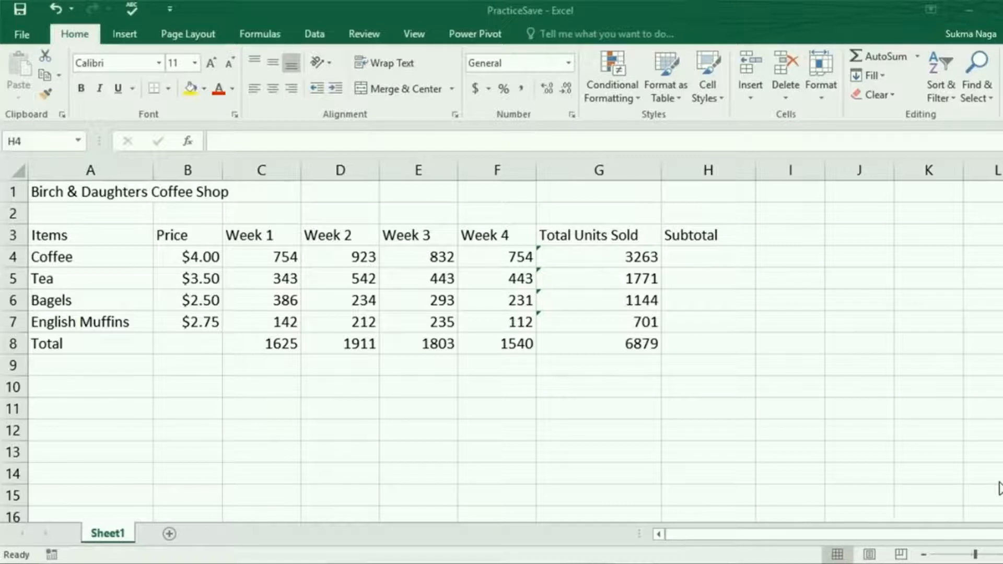
# Step: Calculate the coffee subtotal in cell H4 from fixed numbers with the formula =3263*4
pyautogui.click(694, 258)
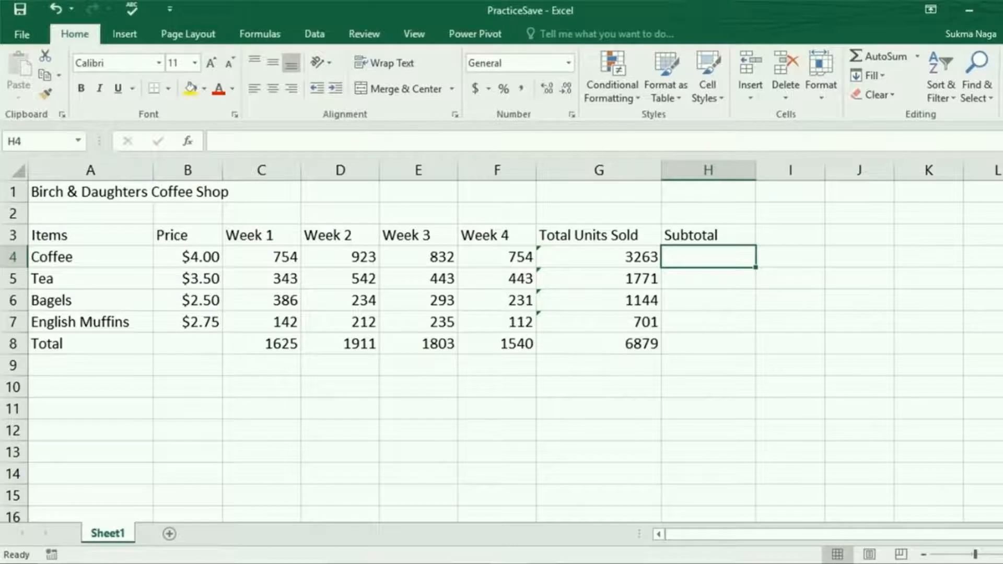
pyautogui.write('=')
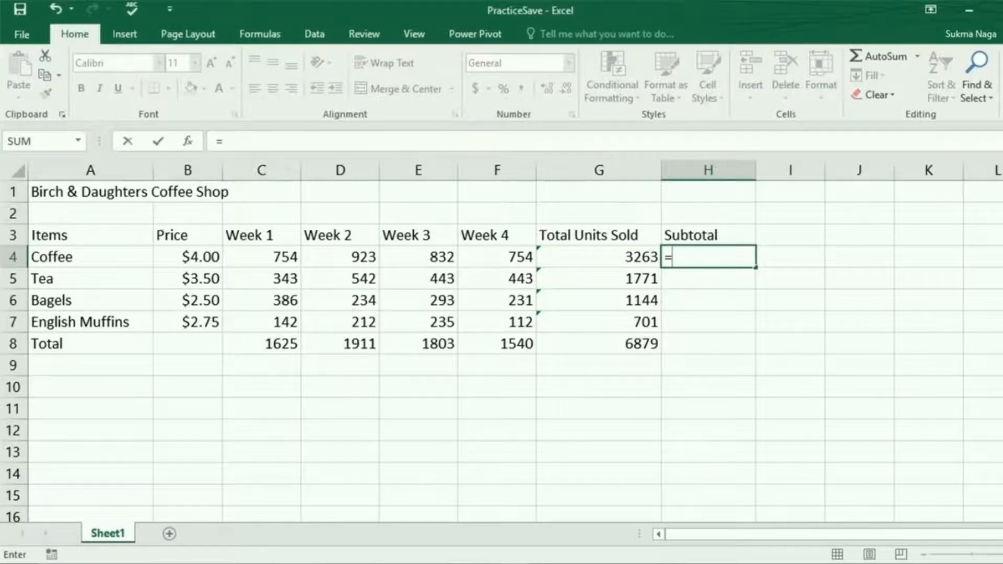
pyautogui.write('36')
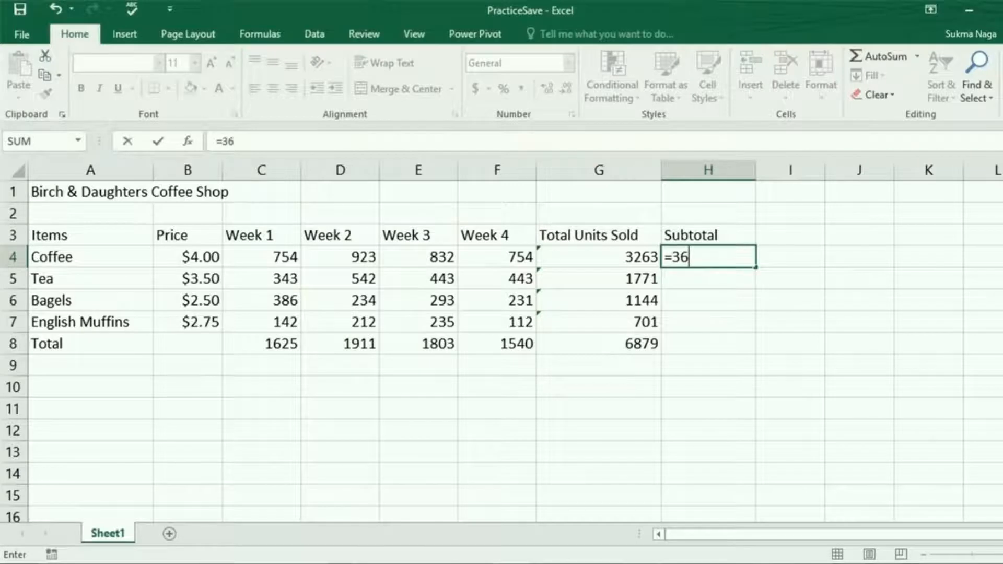
pyautogui.press('BackSpace')
pyautogui.write('263*')
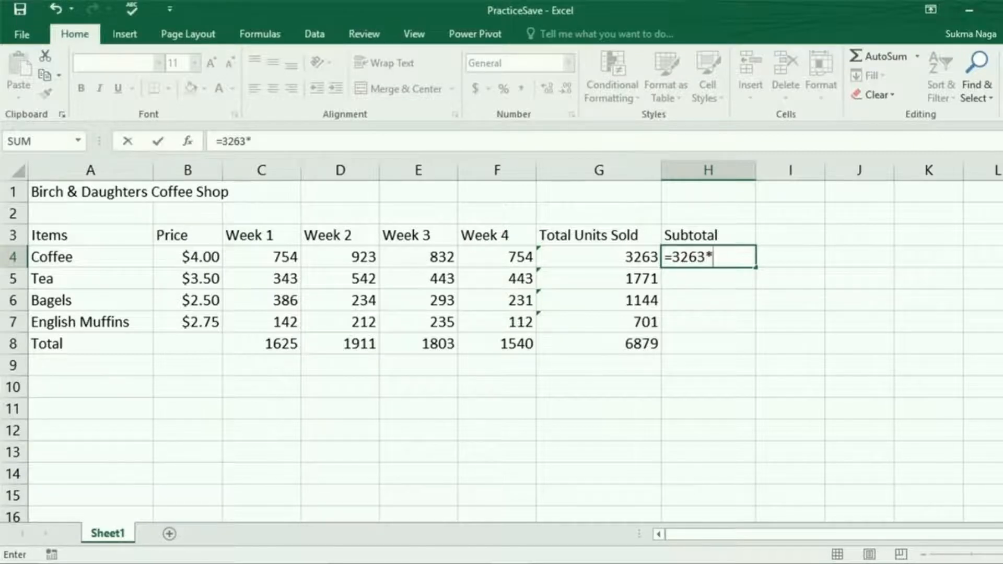
pyautogui.write('4')
pyautogui.press('Return')
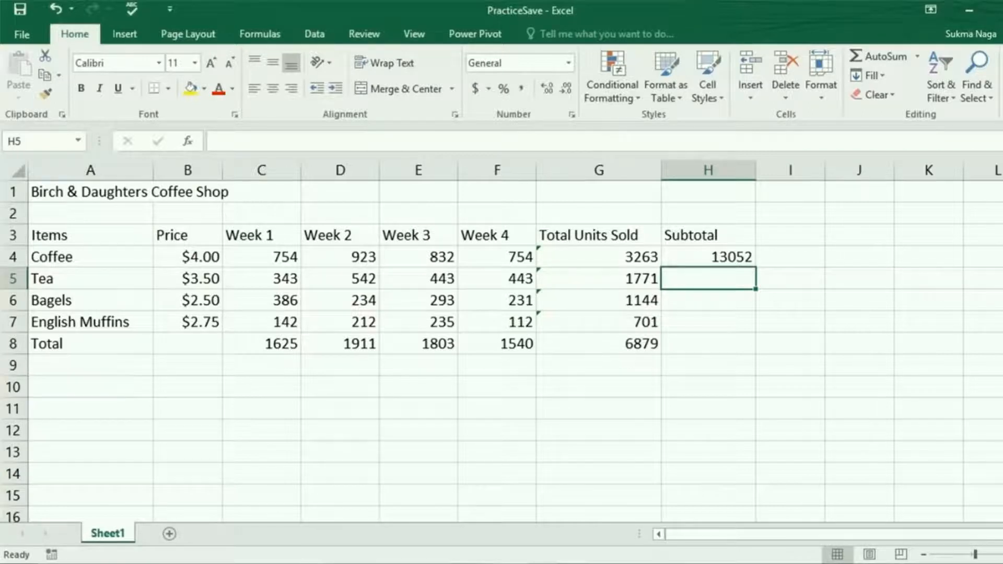
# Step: Set the coffee price in cell B4 to 3.95
pyautogui.click(197, 257)
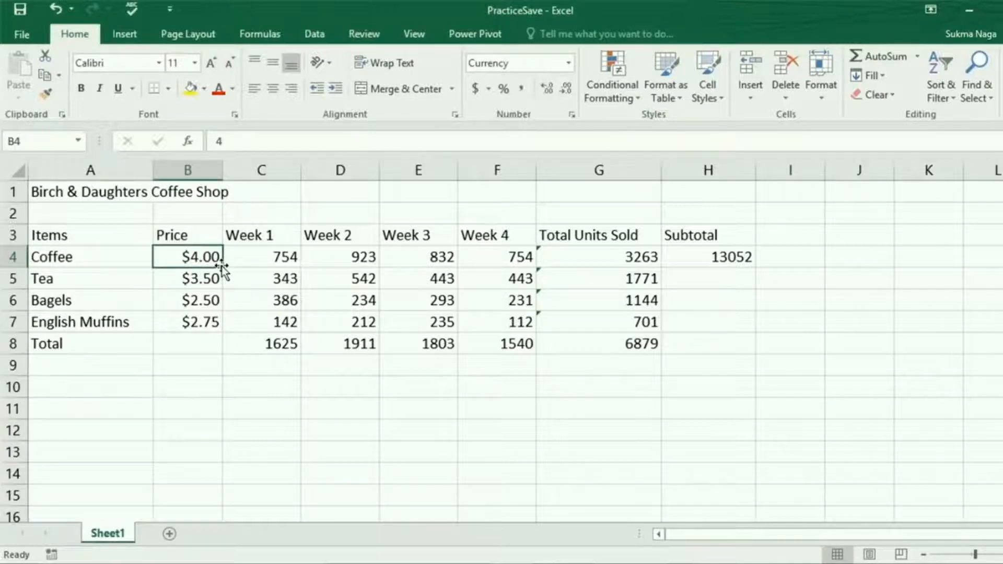
pyautogui.write('3.95')
pyautogui.press('Return')
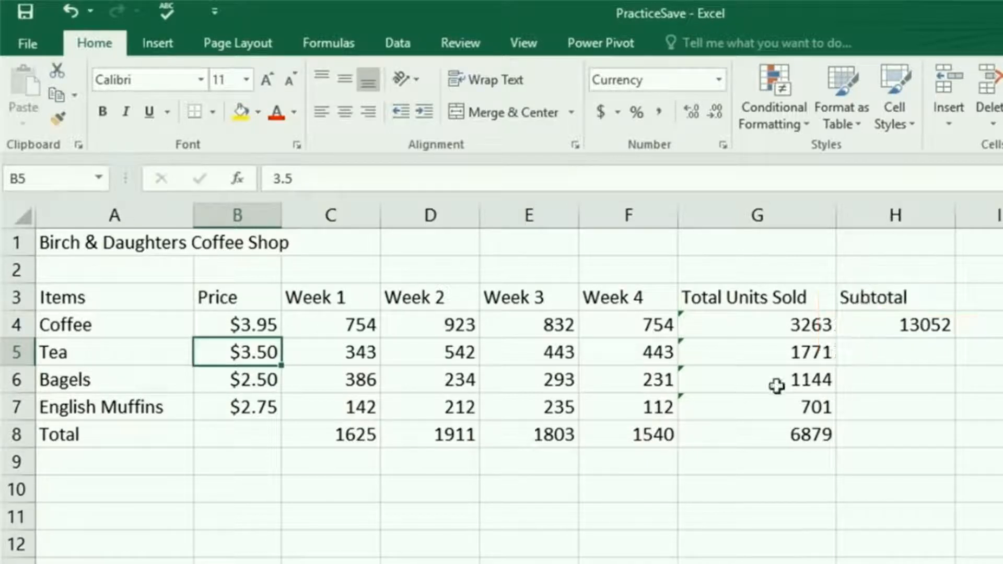
# Step: Clear the fixed-number formula in cell H4 and calculate the coffee subtotal from cell references with =G4*B4
pyautogui.click(903, 325)
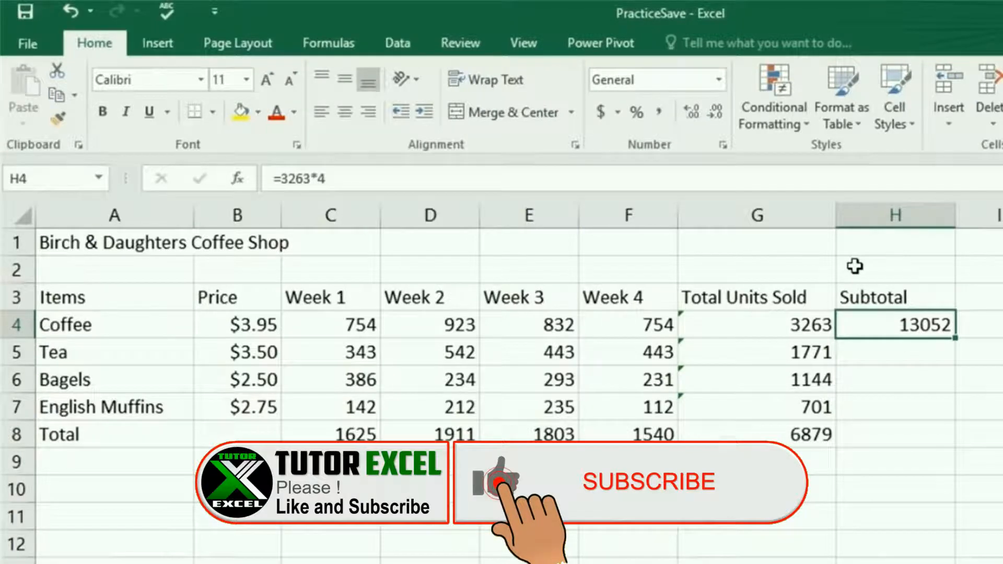
pyautogui.press('Delete')
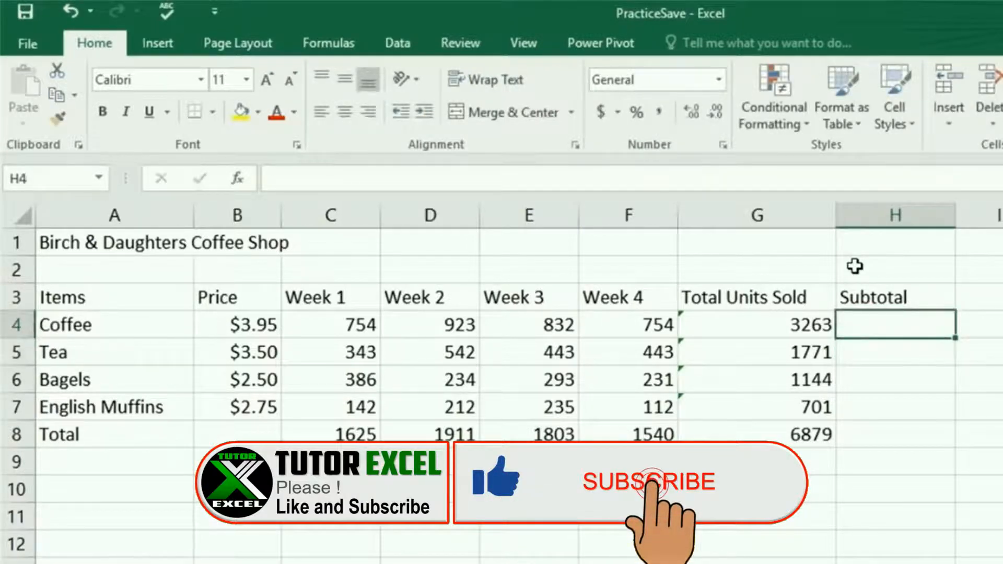
pyautogui.write('=')
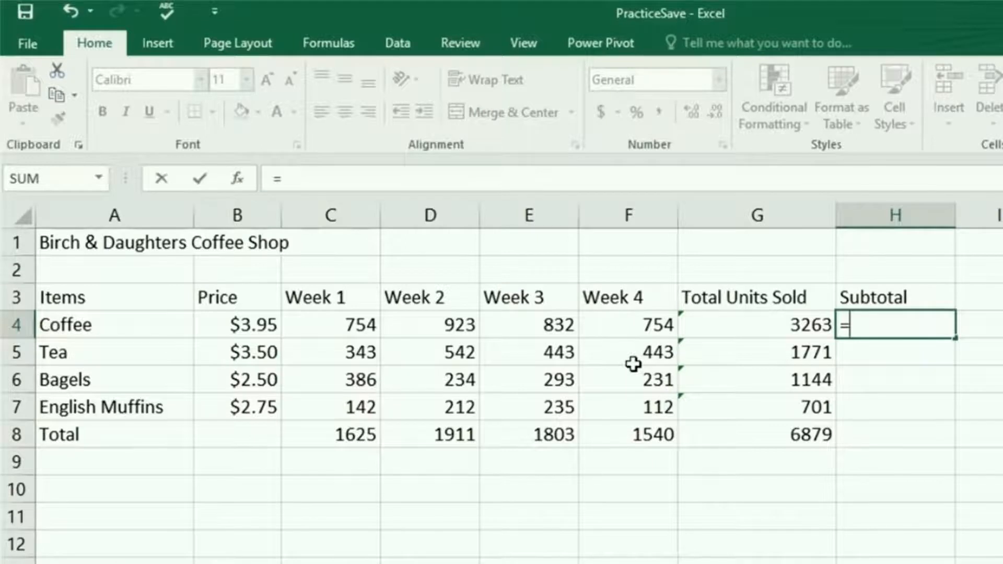
pyautogui.click(738, 326)
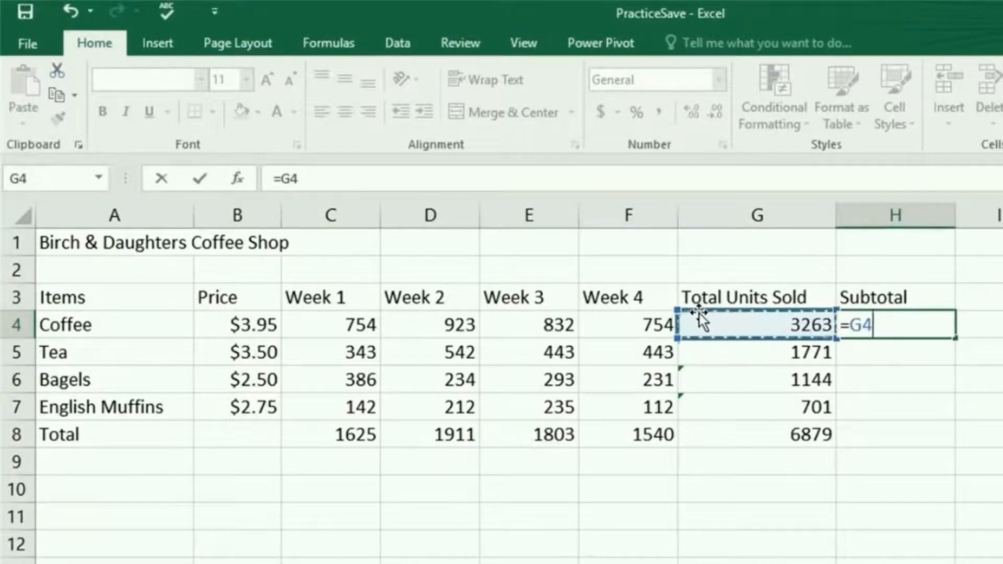
pyautogui.write('*')
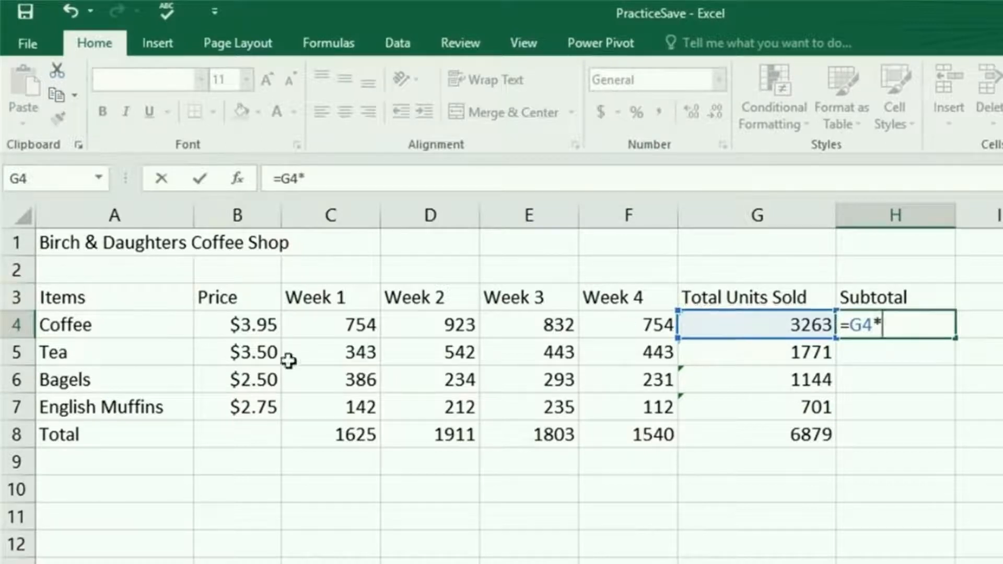
pyautogui.click(246, 324)
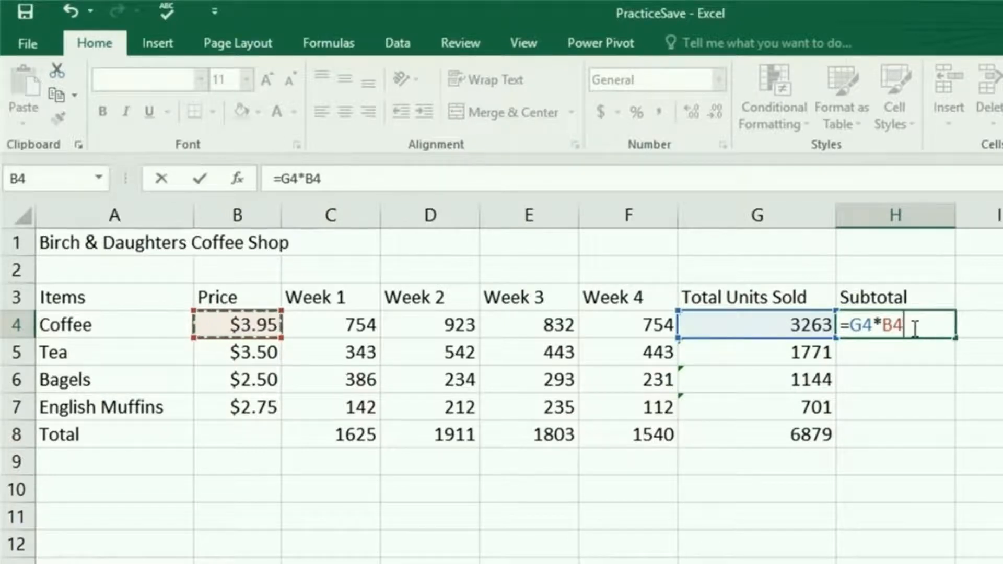
pyautogui.hotkey('ctrl', 'Return')
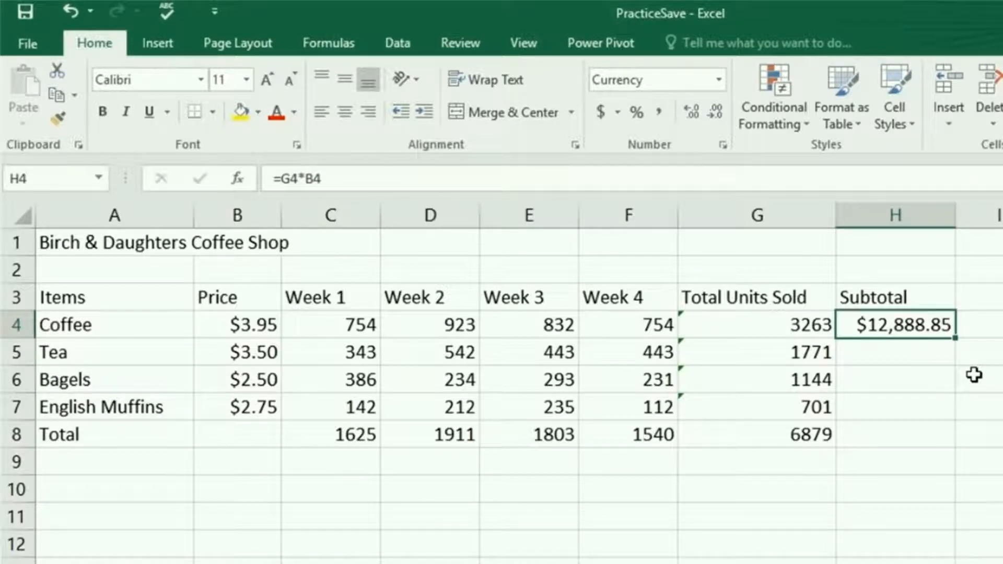
# Step: Set the coffee price in cell B4 to 4.00 and select the coffee subtotal in H4
pyautogui.click(252, 329)
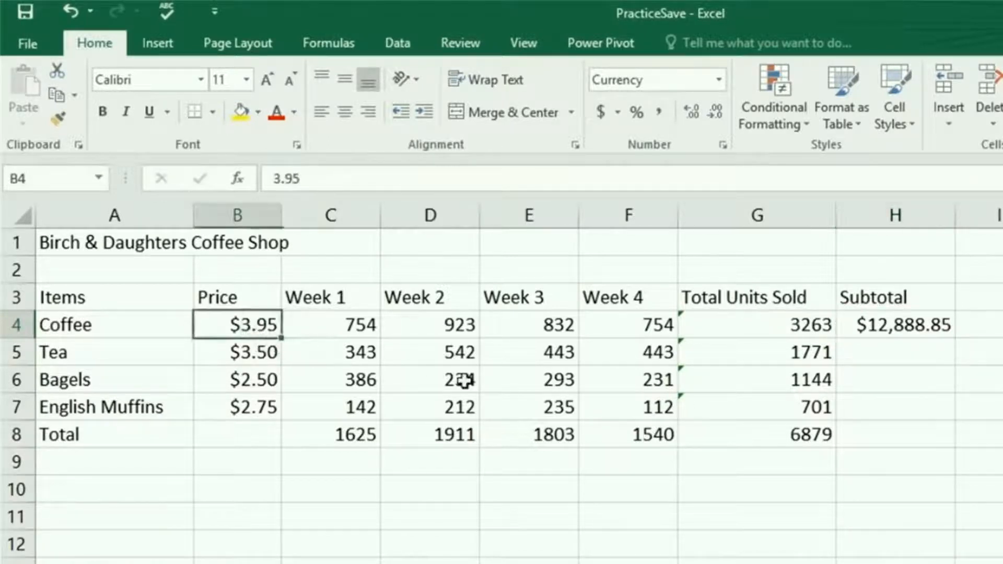
pyautogui.write('4.00')
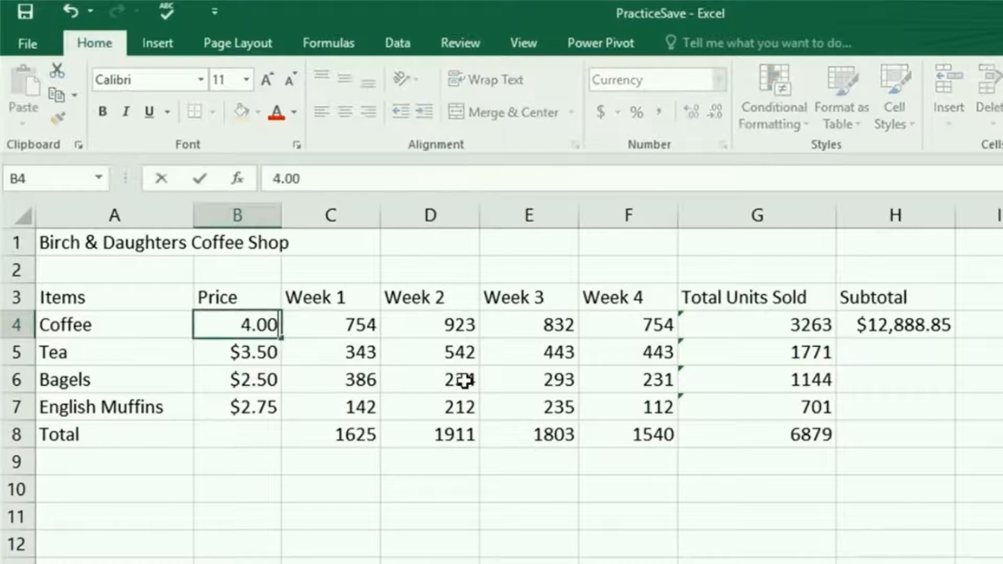
pyautogui.press('Return')
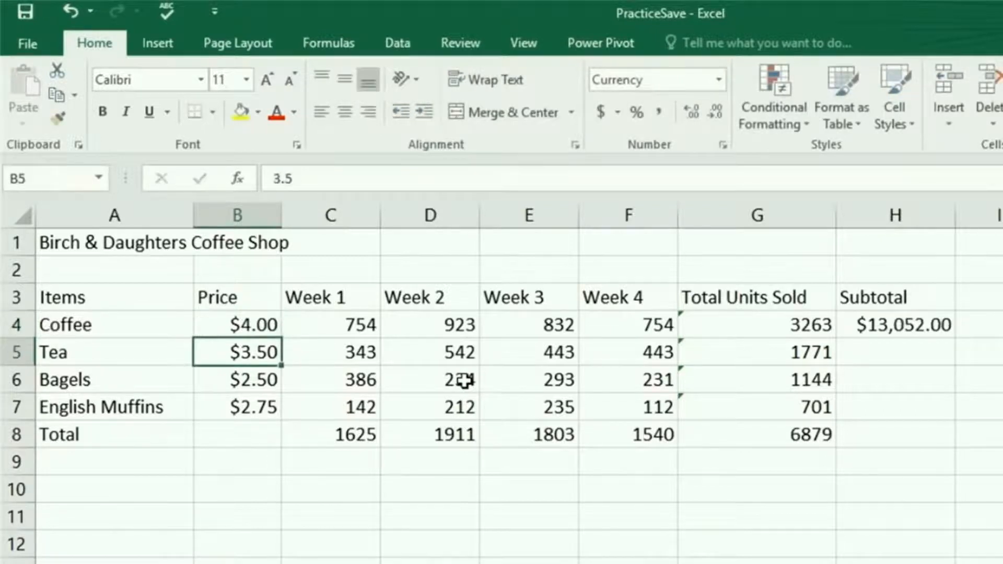
pyautogui.write('2')
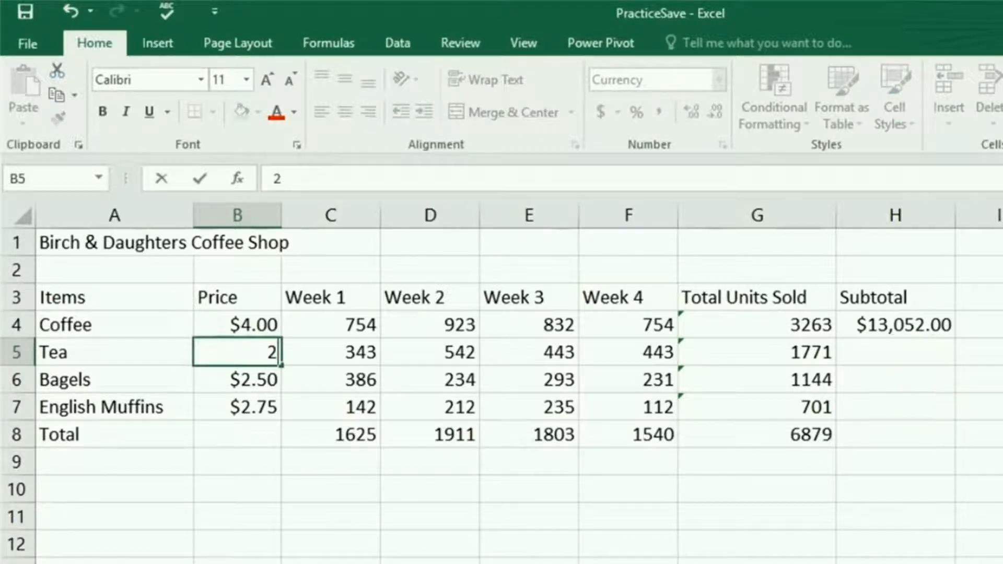
pyautogui.press('Escape')
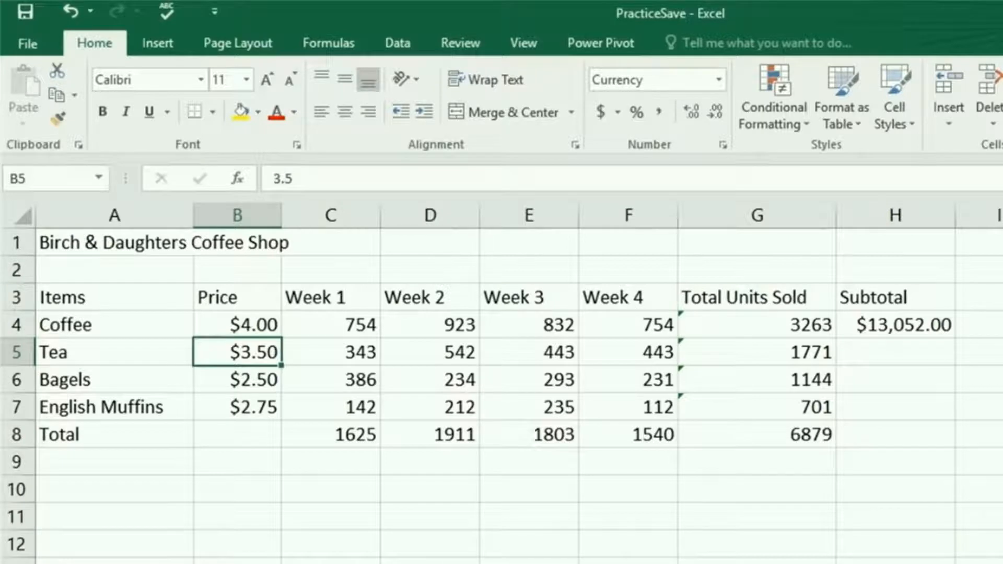
pyautogui.click(911, 330)
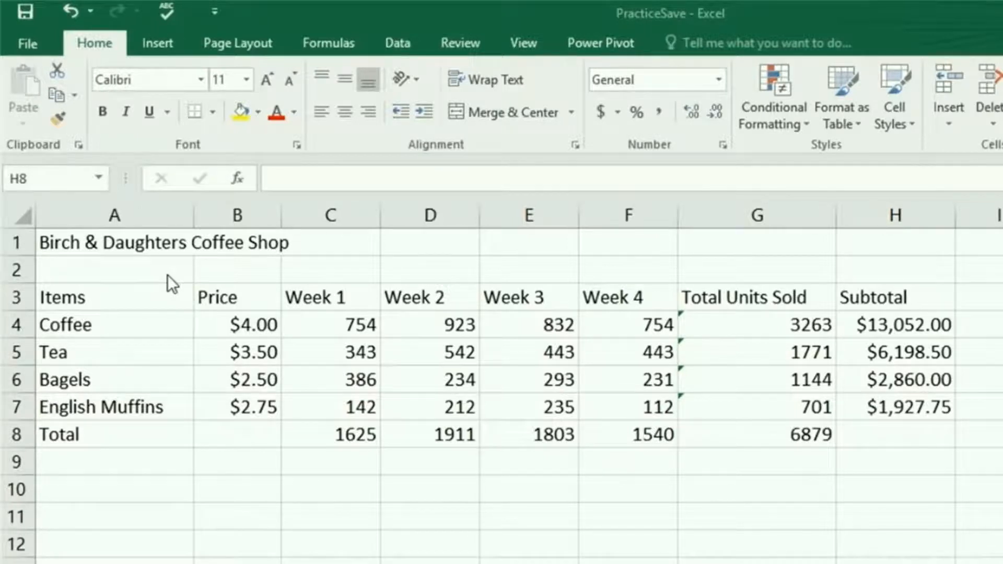
# Step: Calculate the overall sales total in cell H8 with the formula =SUM(H4:H7)
pyautogui.click(885, 436)
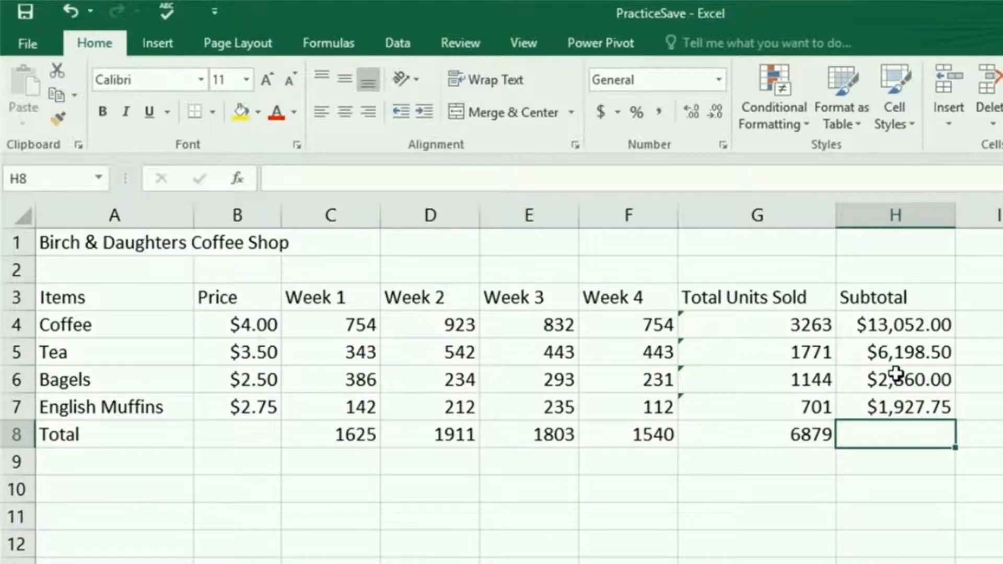
pyautogui.write('=')
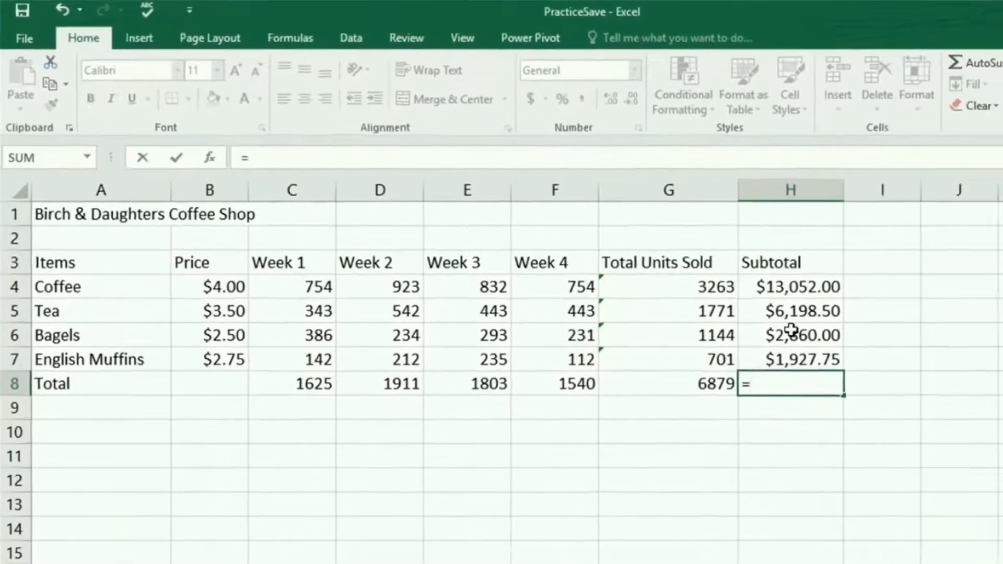
pyautogui.write('SUM')
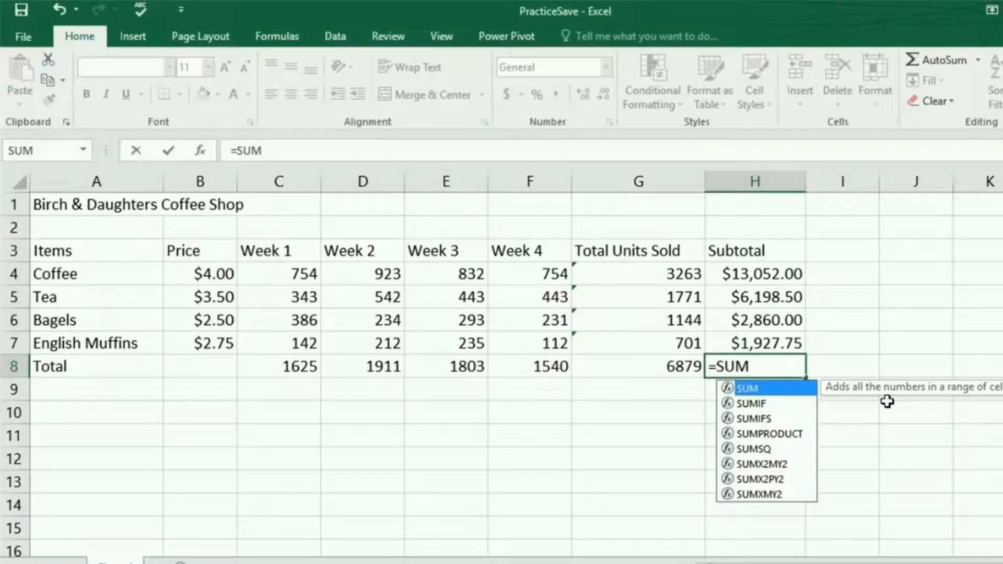
pyautogui.write('(')
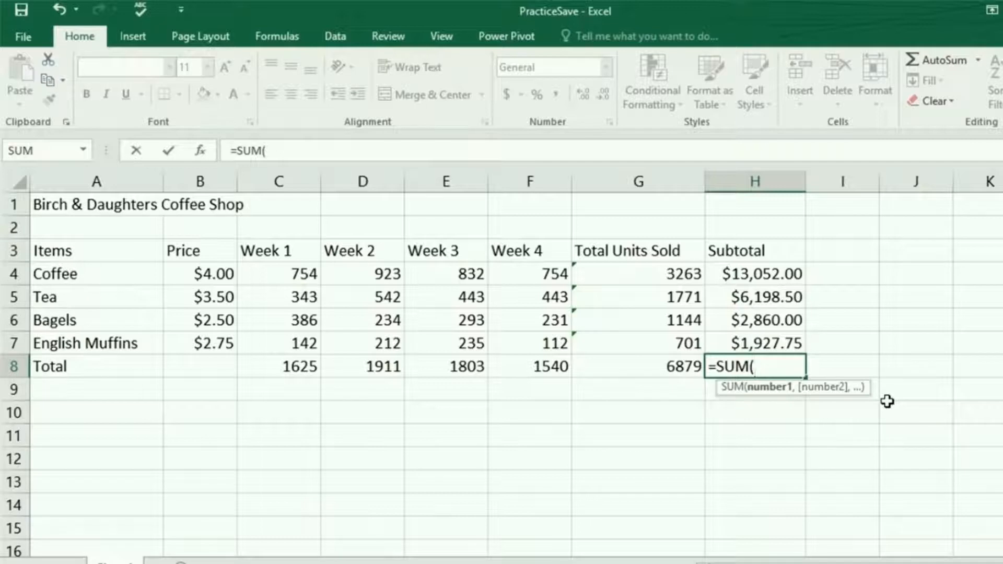
pyautogui.click(771, 273)
pyautogui.moveTo(771, 279); pyautogui.dragTo(768, 346)
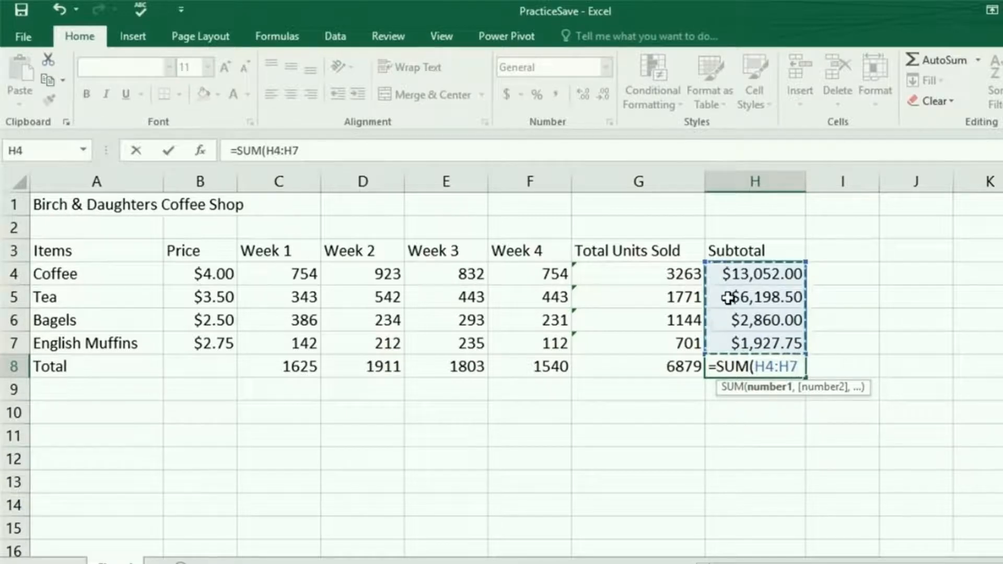
pyautogui.click(753, 276)
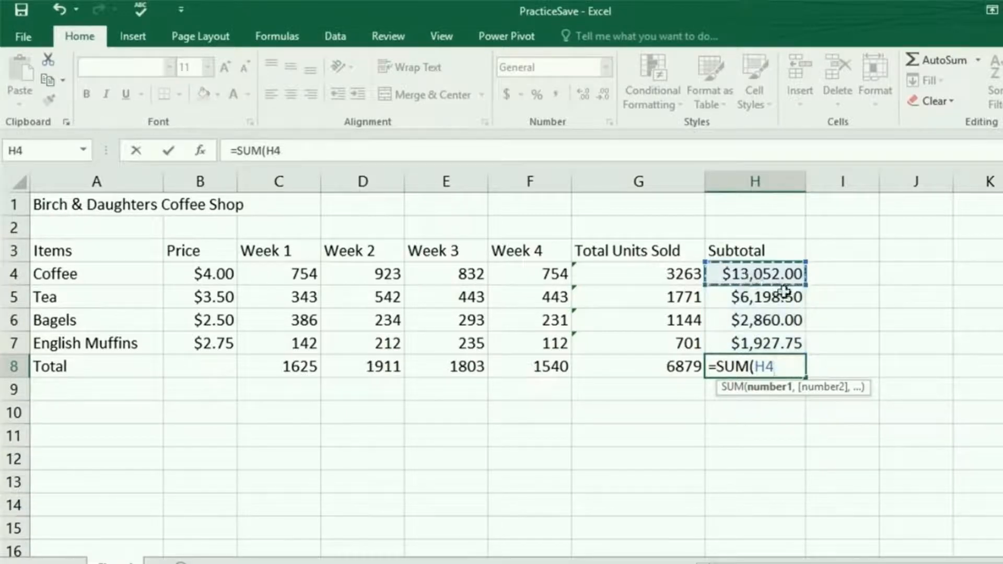
pyautogui.moveTo(789, 293); pyautogui.dragTo(788, 293)
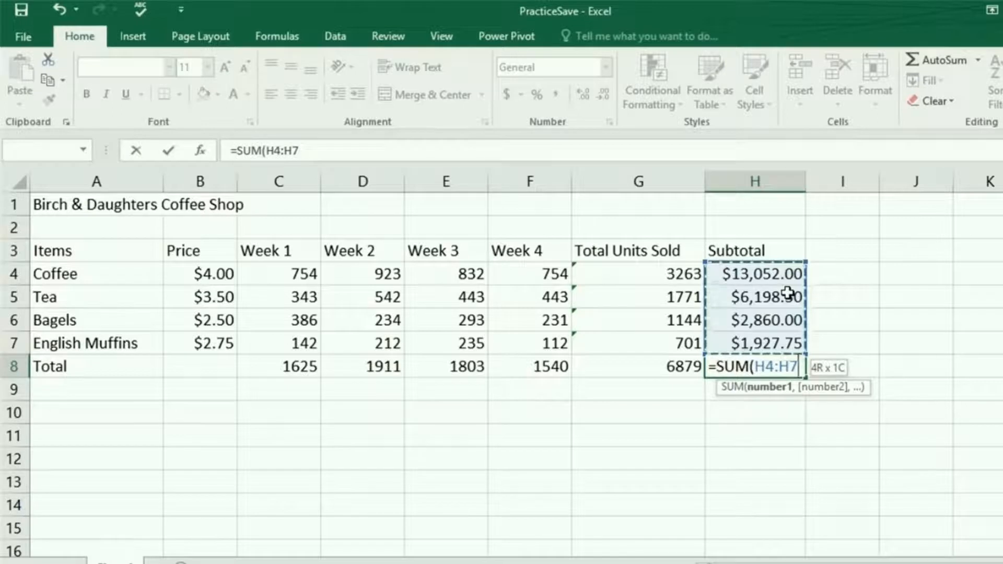
pyautogui.write(')')
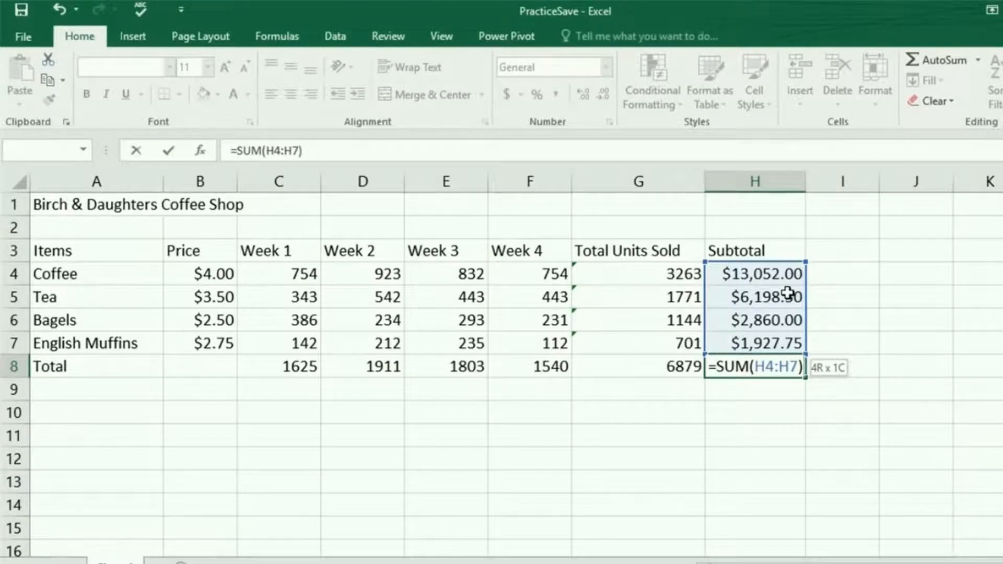
pyautogui.hotkey('ctrl', 'Return')
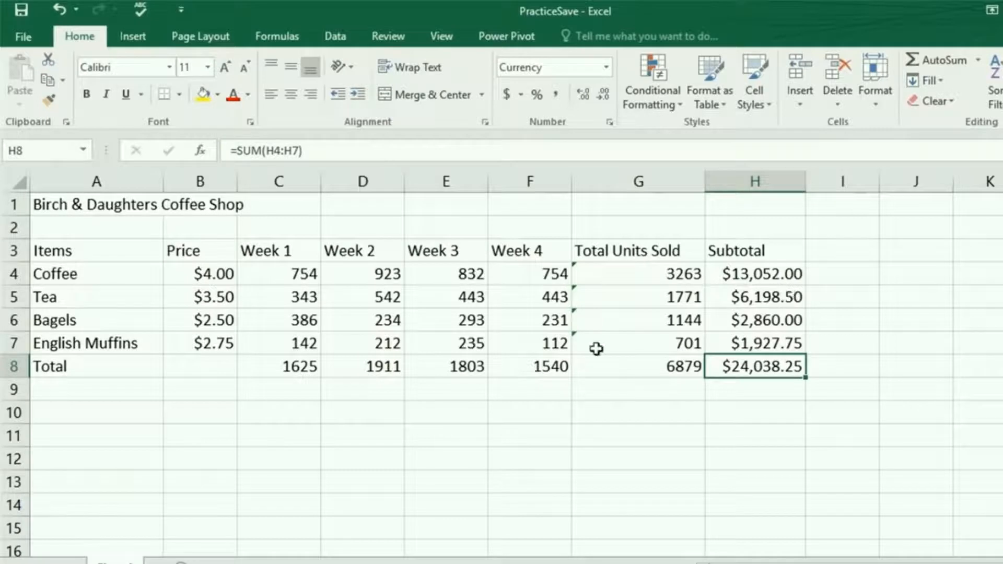
# Step: Enter the heading Average Units in cell C10 and the label Coffee: in C11
pyautogui.click(350, 437)
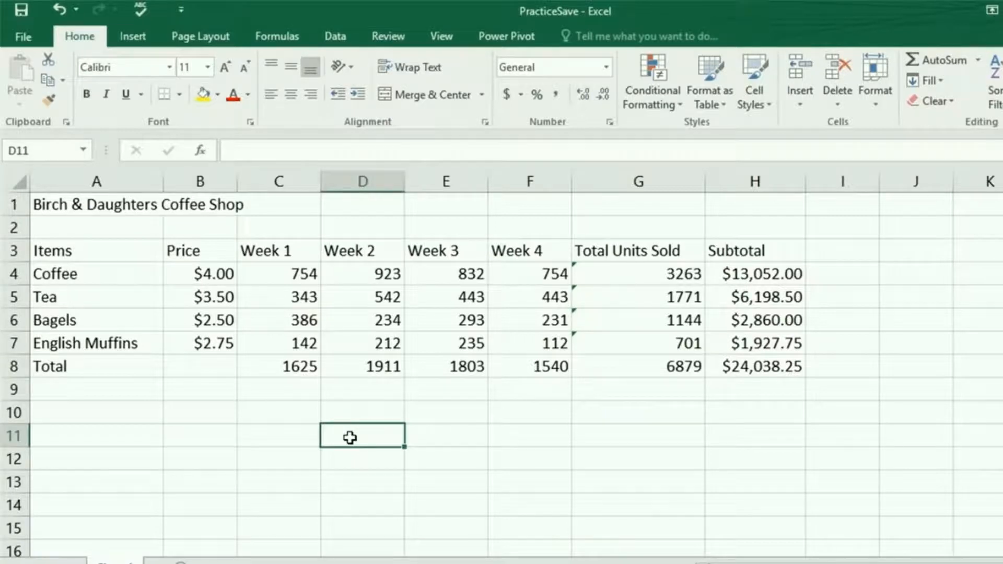
pyautogui.press('Left')
pyautogui.press('Up')
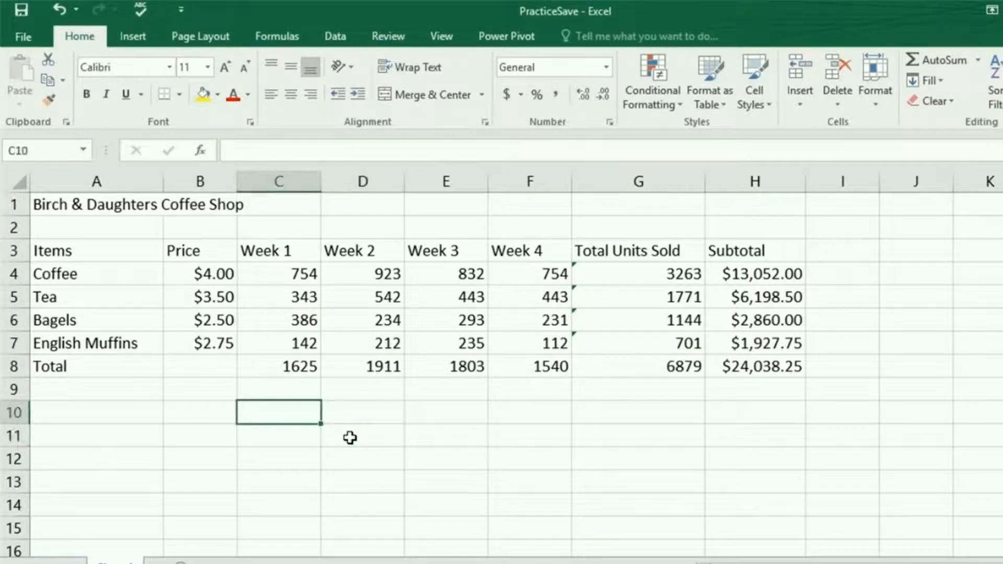
pyautogui.write('Average Units')
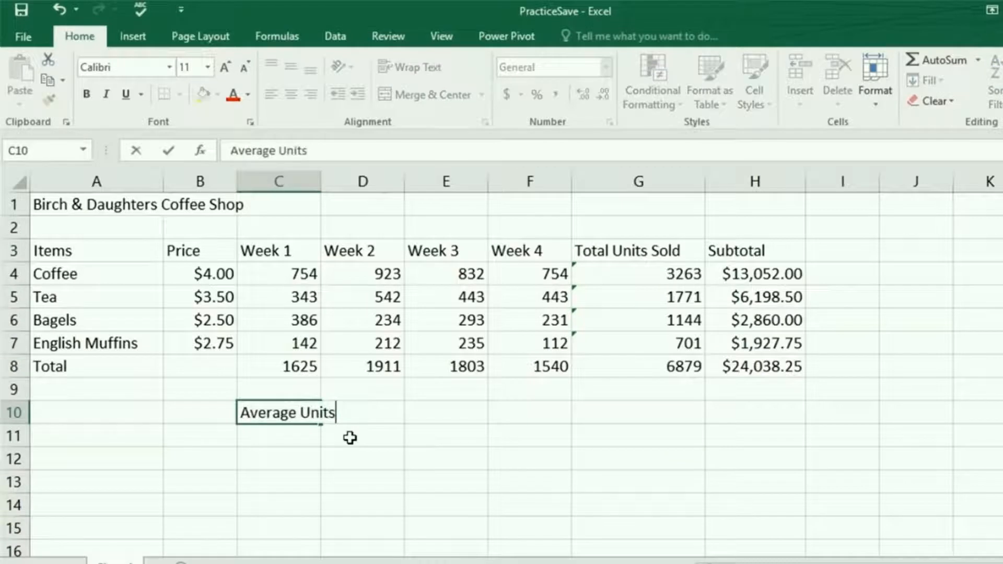
pyautogui.press('Return')
pyautogui.press('Up')
pyautogui.press('Down')
pyautogui.write('Co')
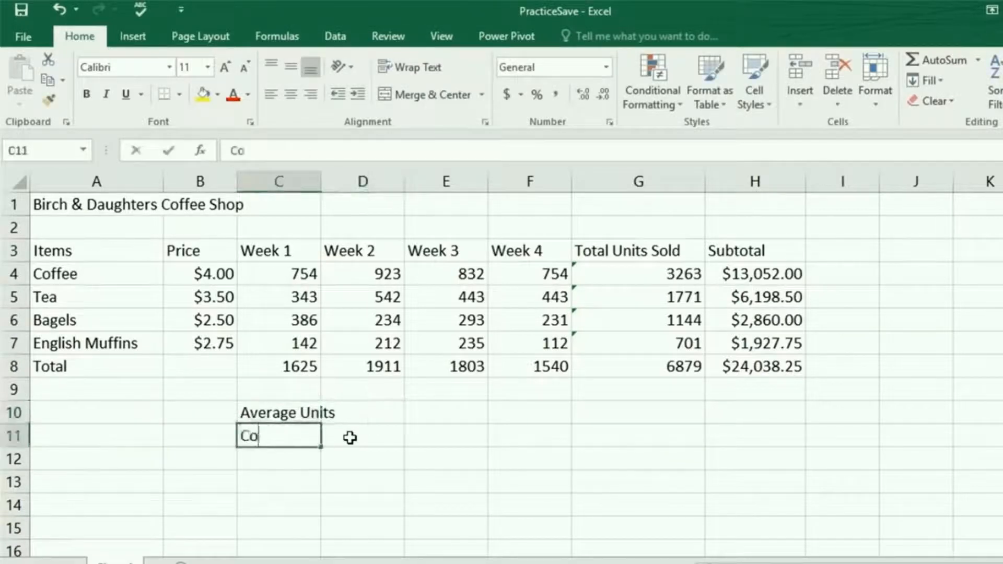
pyautogui.write('ffee:')
pyautogui.press('Return')
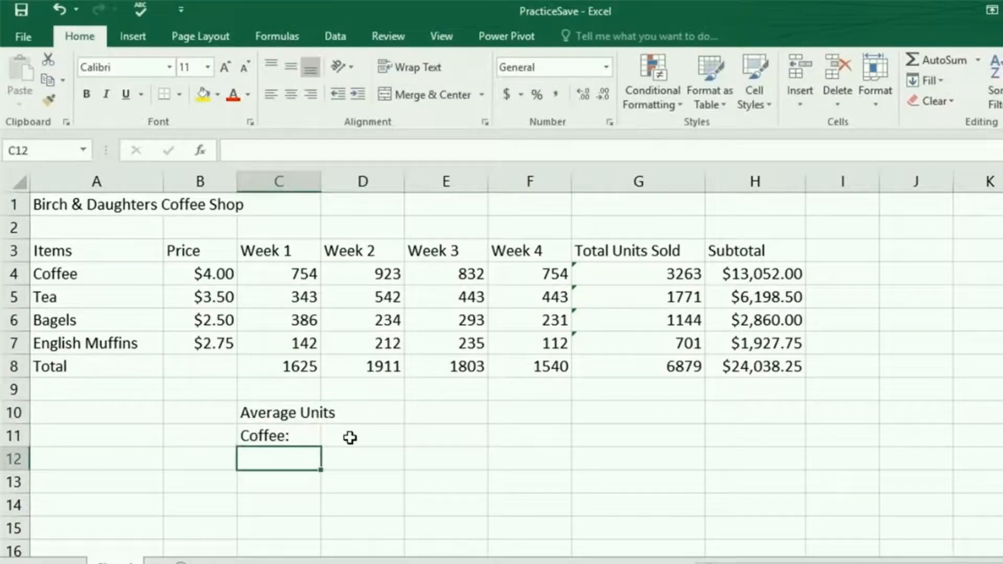
# Step: Add the labels Tea:, Bagels: and English Muffins: in cells C12 to C14 and widen column C to fit them
pyautogui.write('Tea:')
pyautogui.press('Return')
pyautogui.write('Bagels')
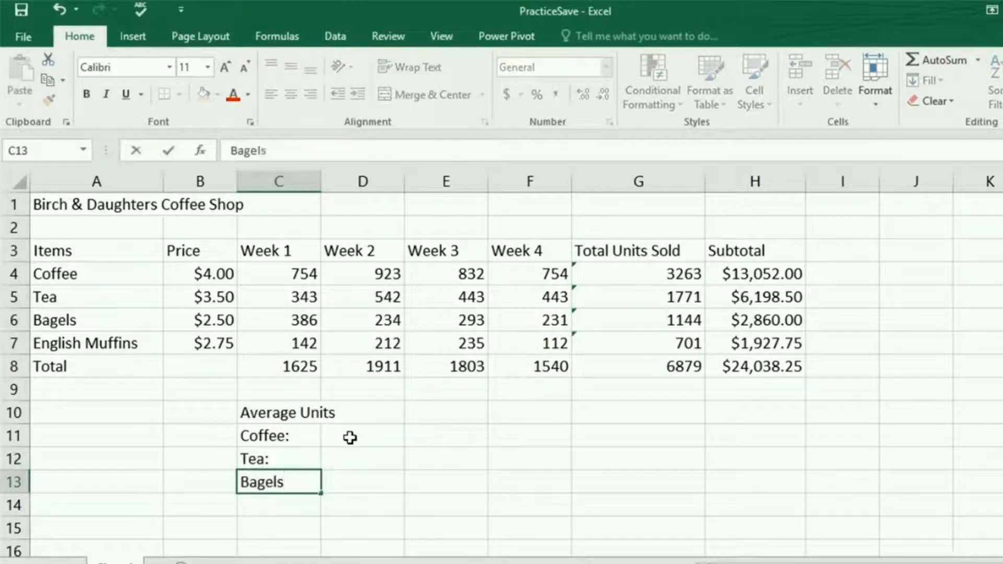
pyautogui.write(':')
pyautogui.press('Return')
pyautogui.write('English')
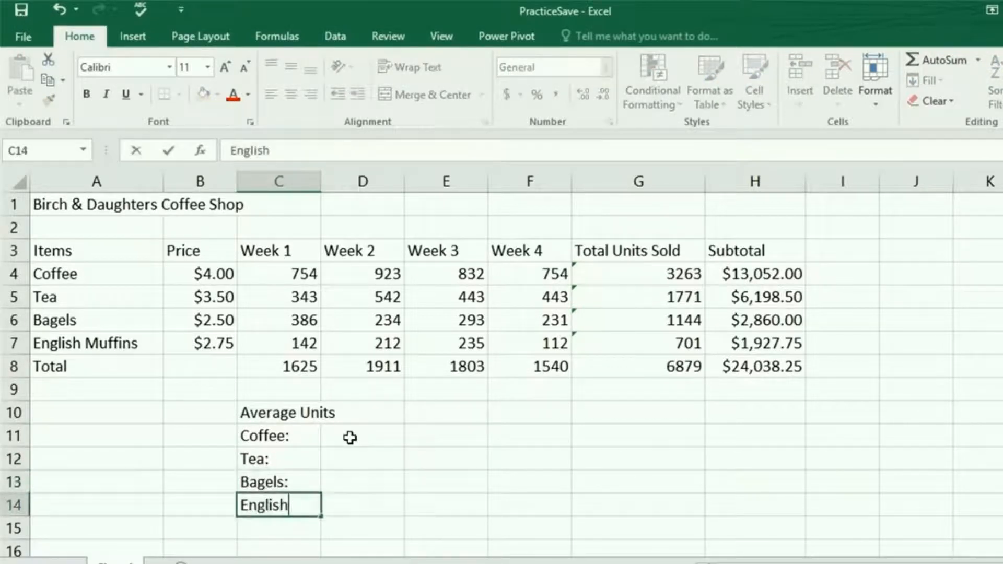
pyautogui.write(' Muffins:')
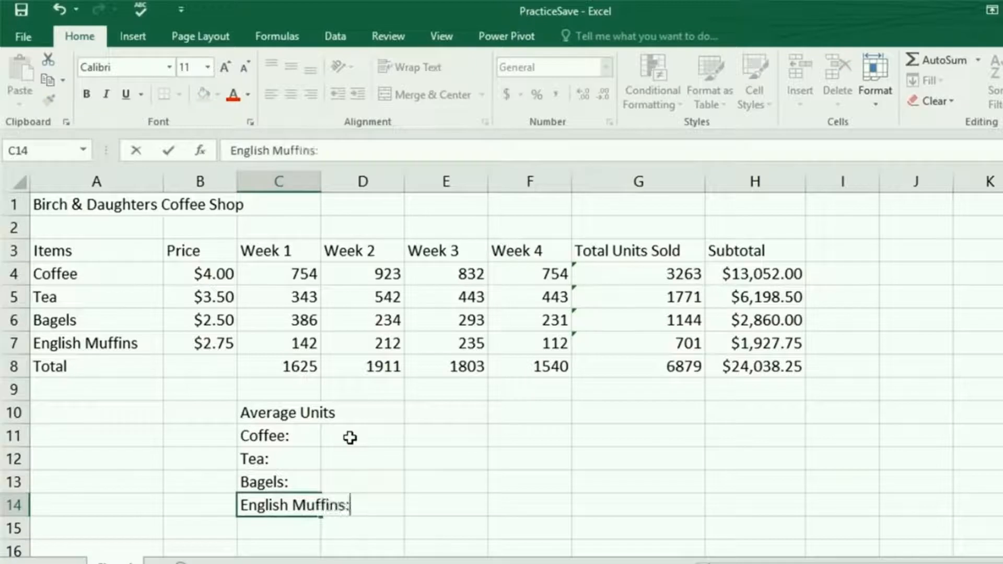
pyautogui.press('Return')
pyautogui.moveTo(322, 182); pyautogui.dragTo(353, 188)
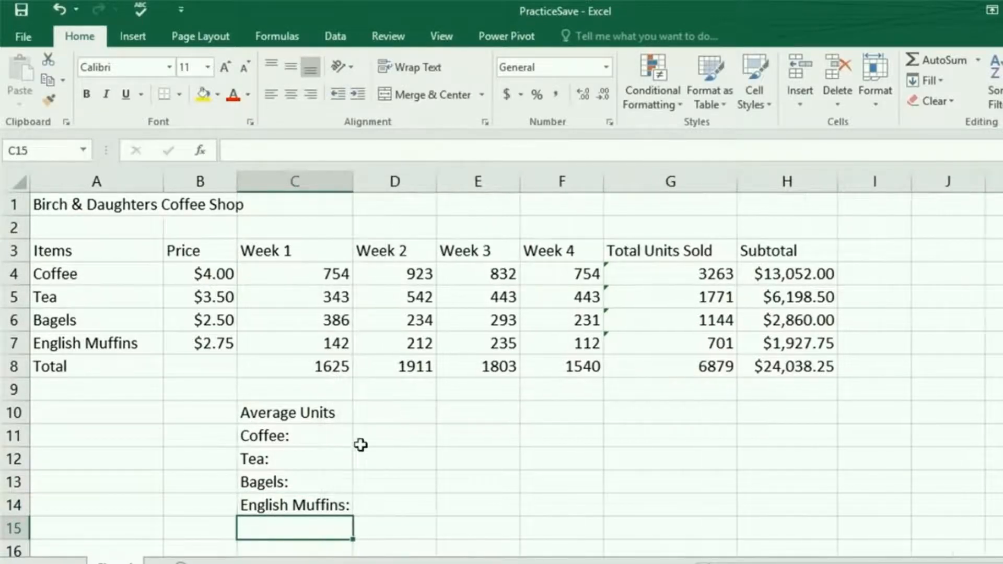
# Step: Calculate the average weekly coffee units in cell D11 with the formula =AVERAGE(C4:F4)
pyautogui.click(383, 408)
pyautogui.click(395, 434)
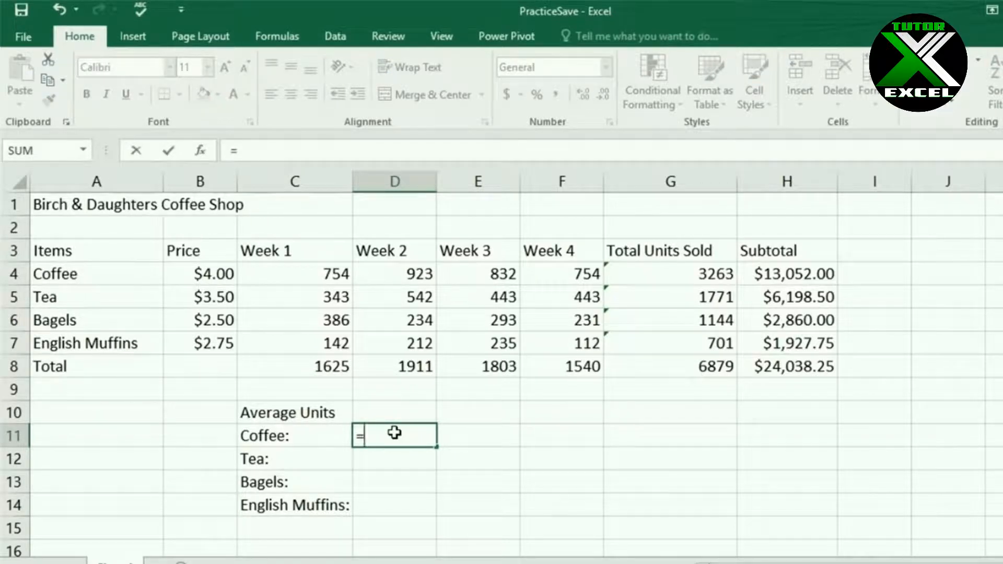
pyautogui.write('AVERAGE')
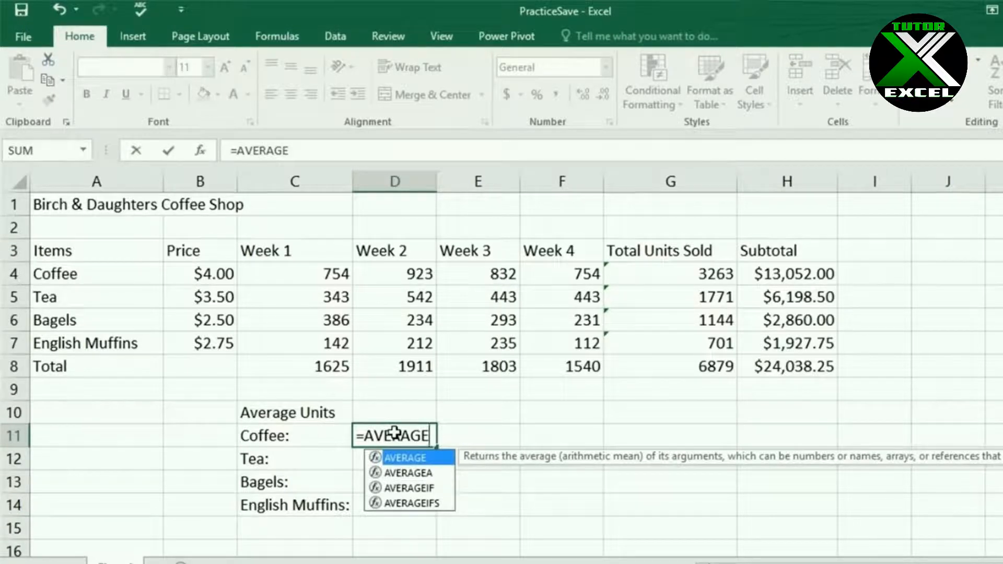
pyautogui.write('(')
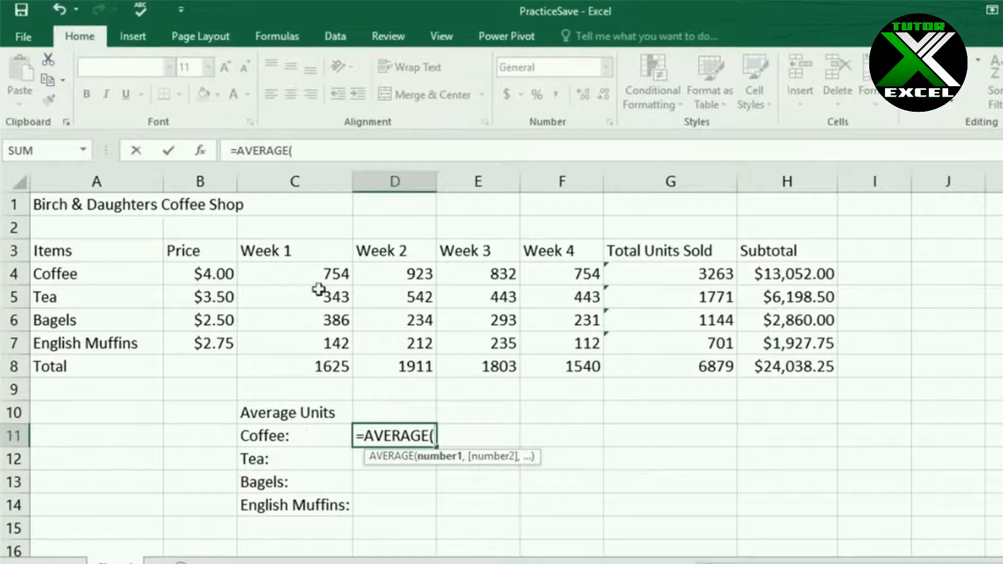
pyautogui.moveTo(324, 275); pyautogui.dragTo(550, 281)
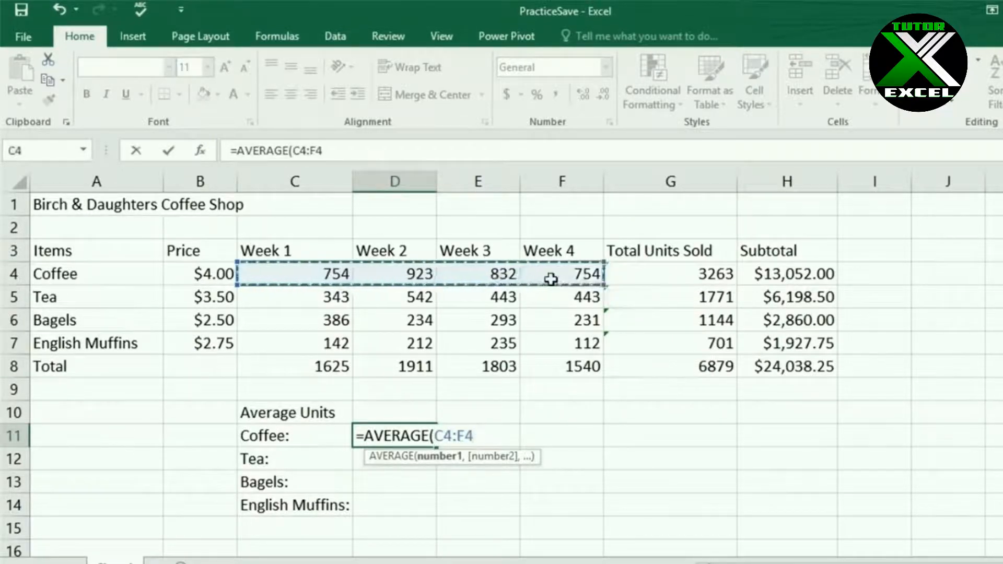
pyautogui.write(')')
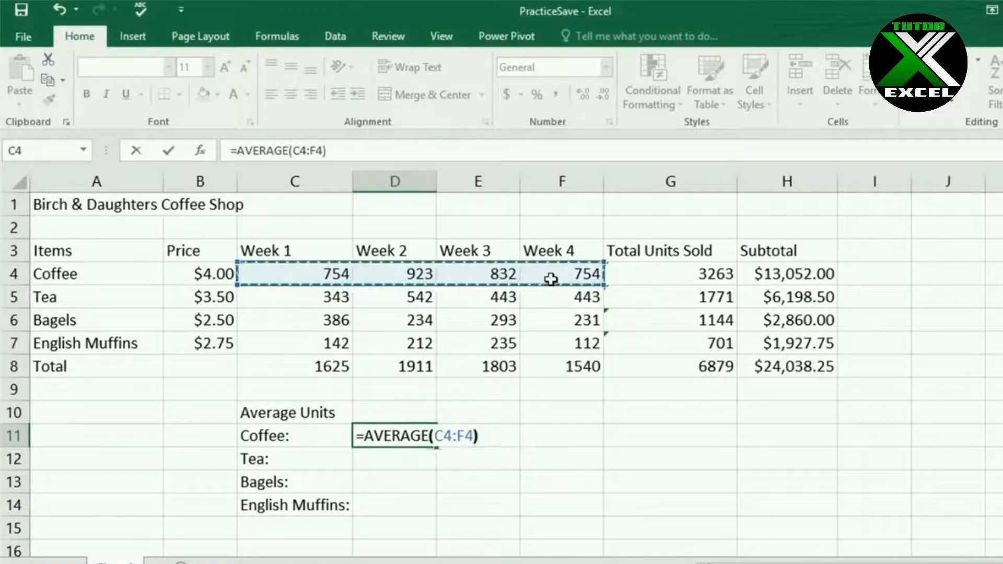
pyautogui.press('Return')
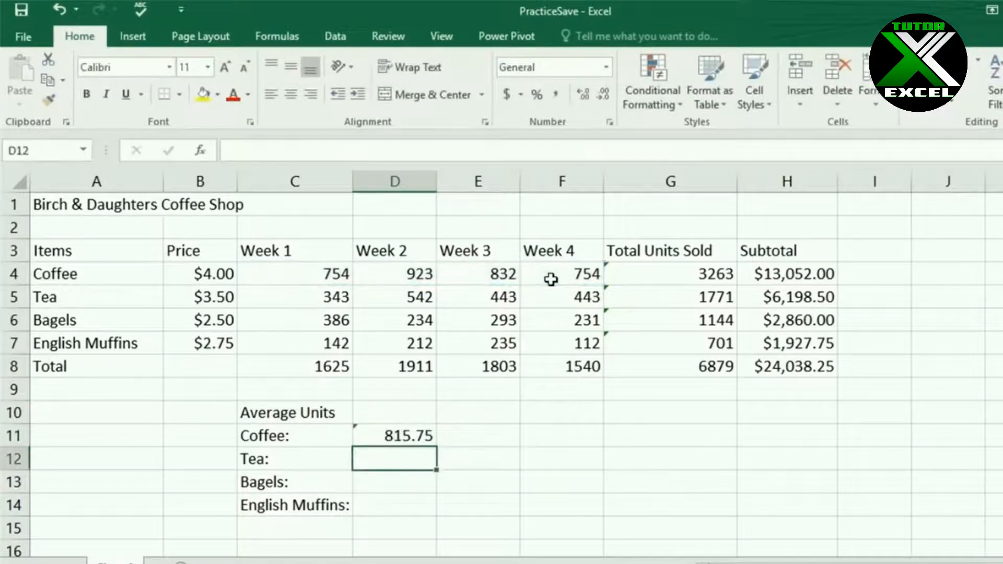
pyautogui.press('Up')
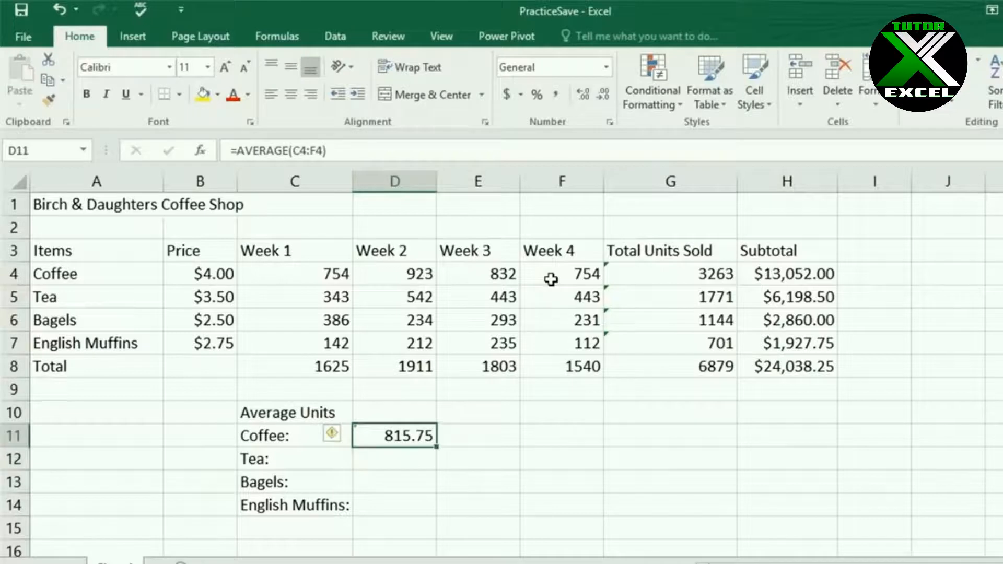
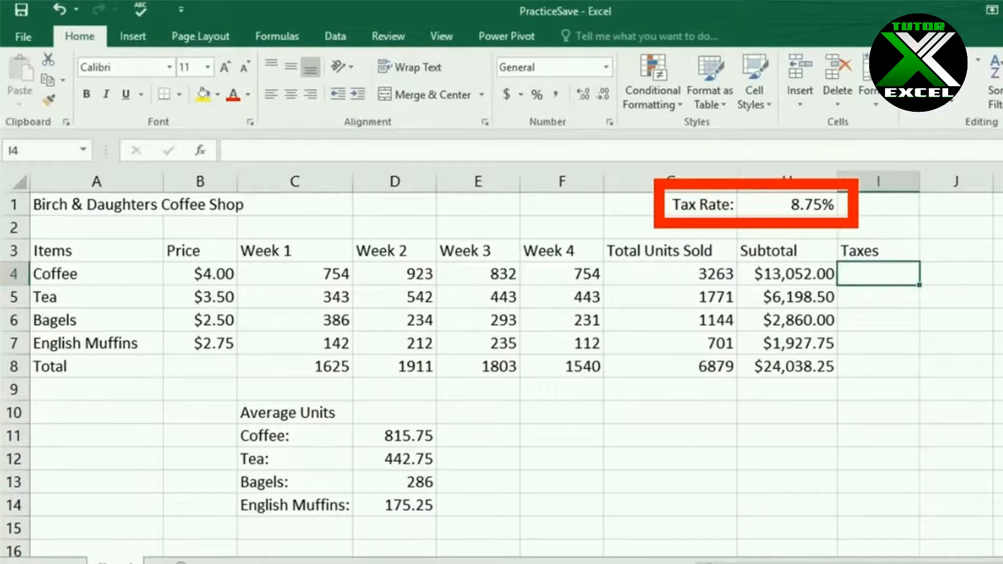
pyautogui.moveTo(888, 251); pyautogui.dragTo(880, 375)
pyautogui.click(861, 277)
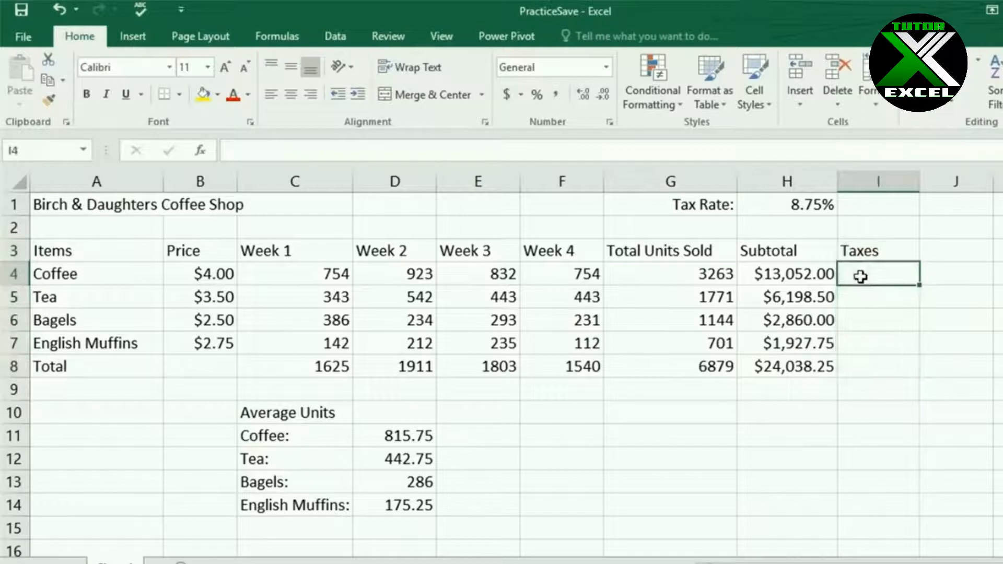
pyautogui.click(781, 278)
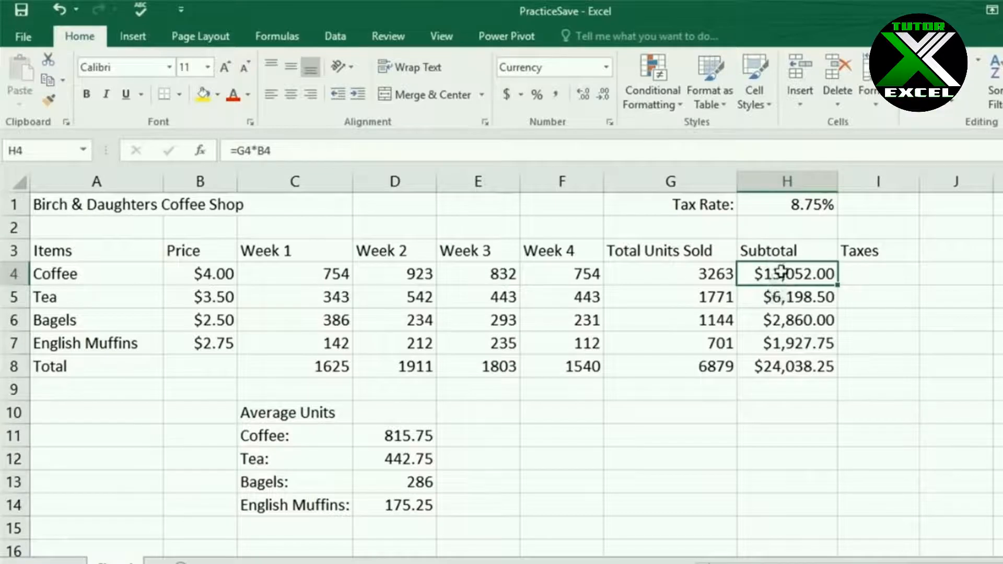
pyautogui.click(777, 209)
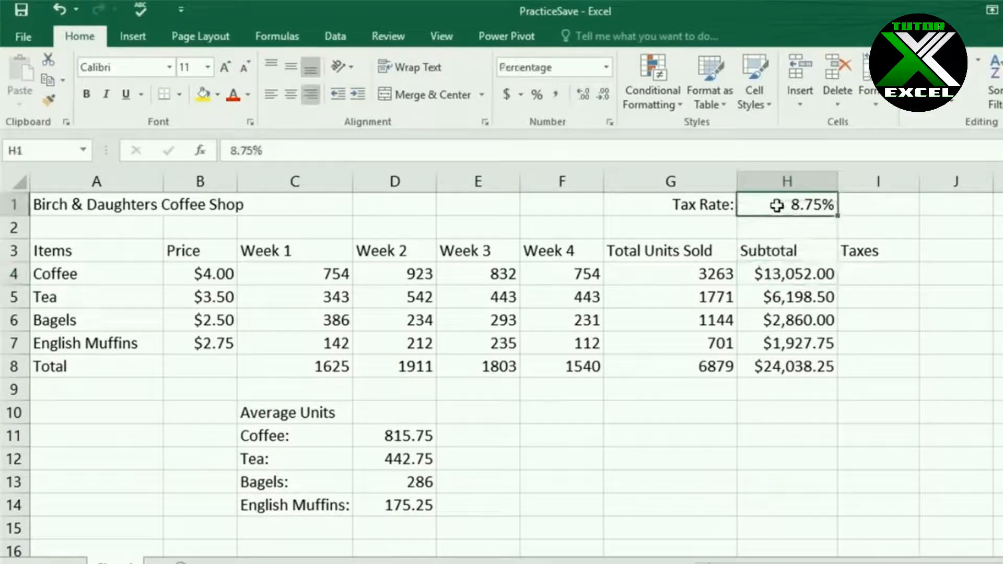
pyautogui.click(783, 279)
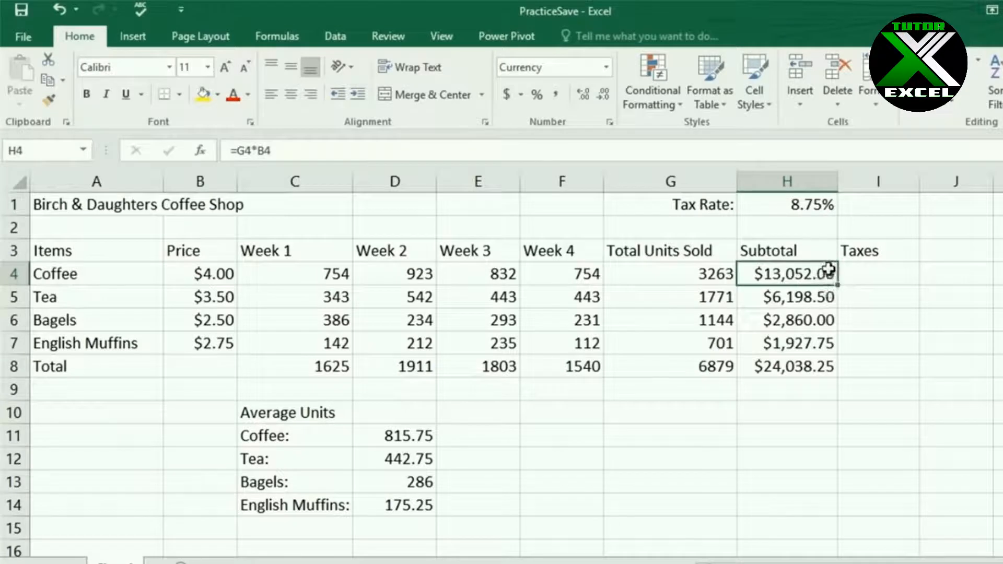
pyautogui.click(823, 204)
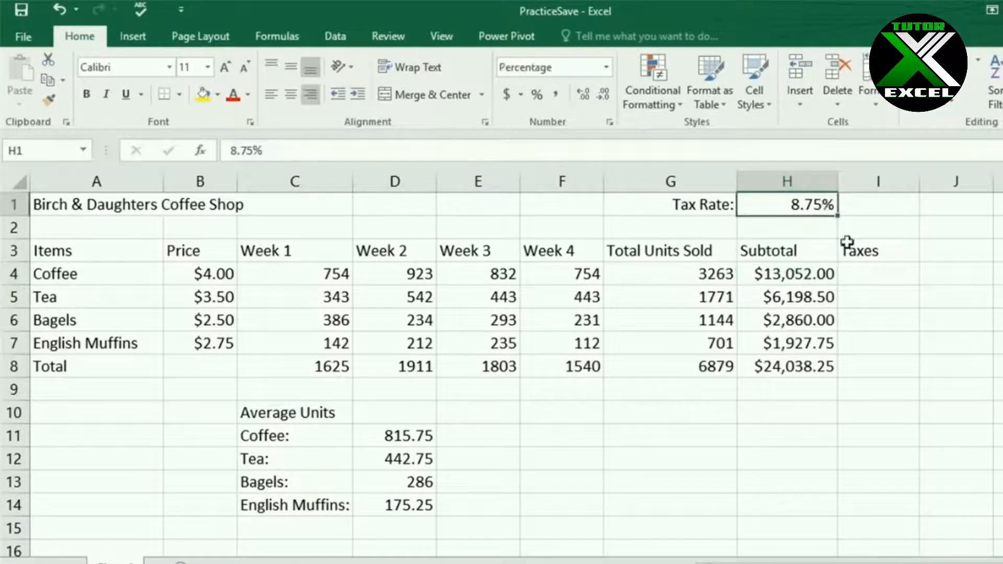
# Step: Calculate the coffee taxes in cell I4 with the formula =H4*H1 and widen column I slightly
pyautogui.click(855, 278)
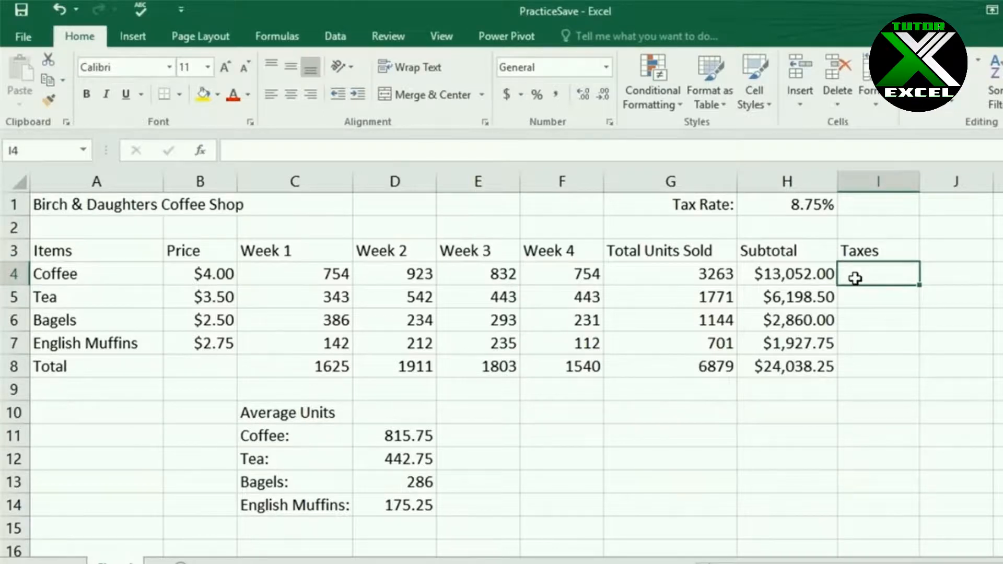
pyautogui.write('=')
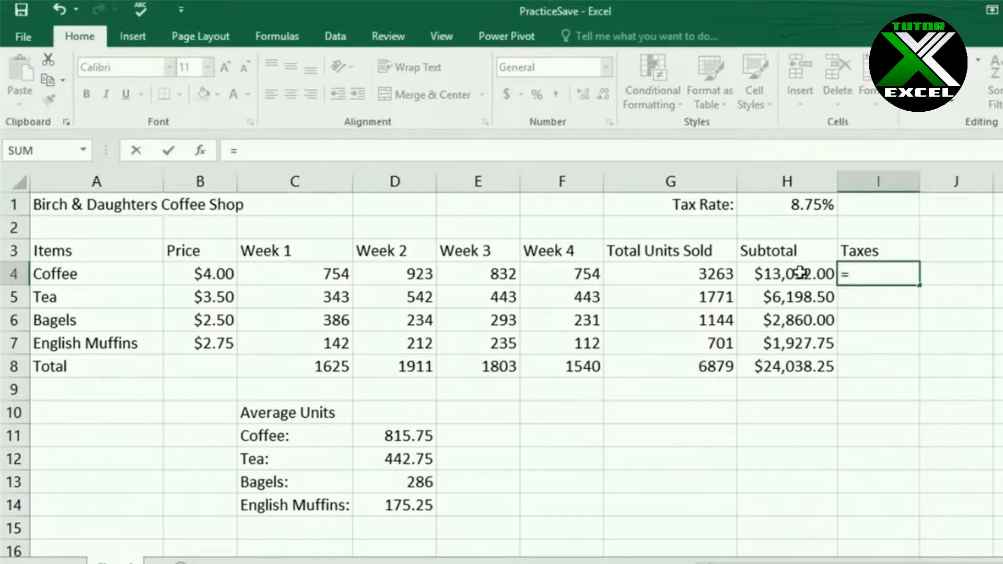
pyautogui.click(801, 273)
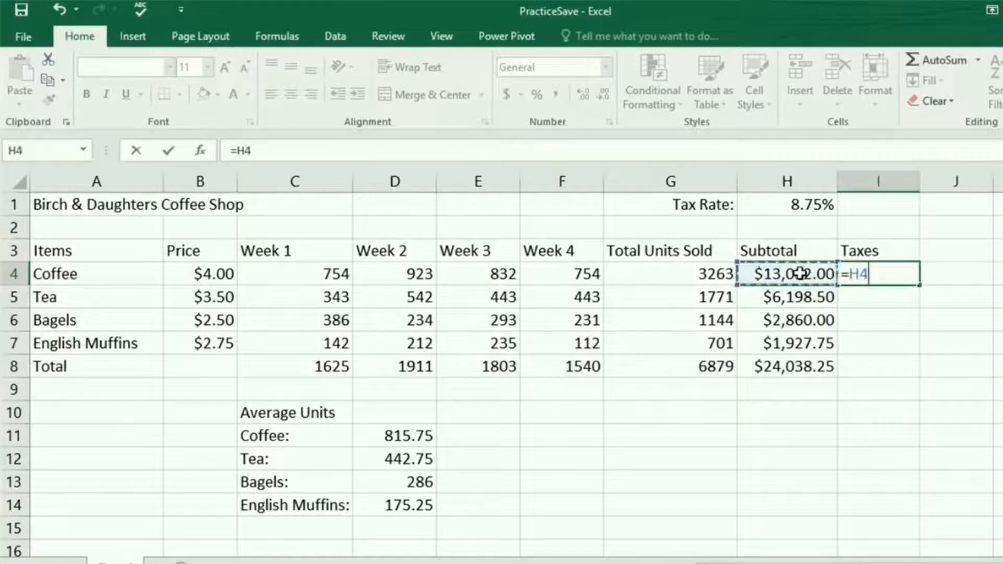
pyautogui.write('*')
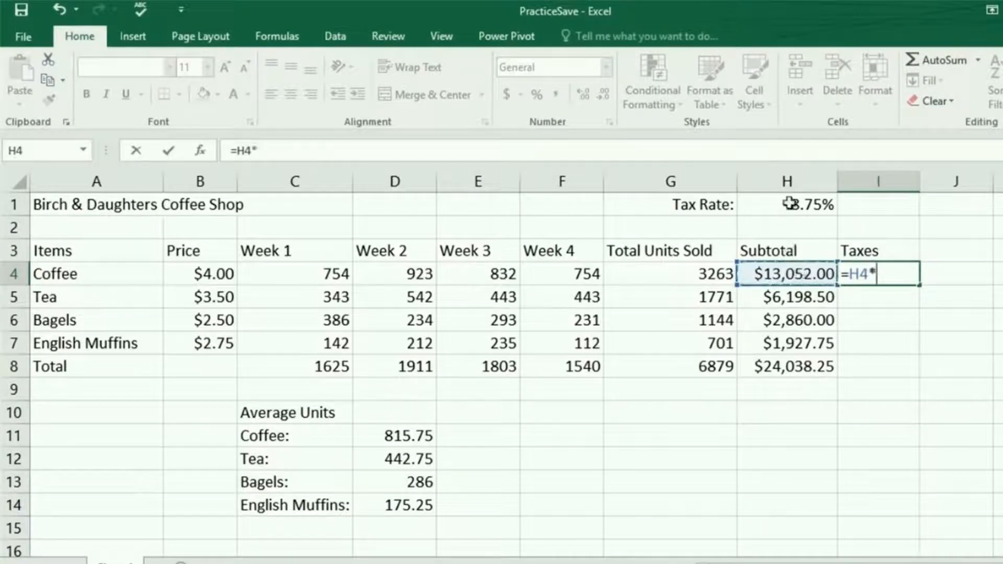
pyautogui.click(789, 205)
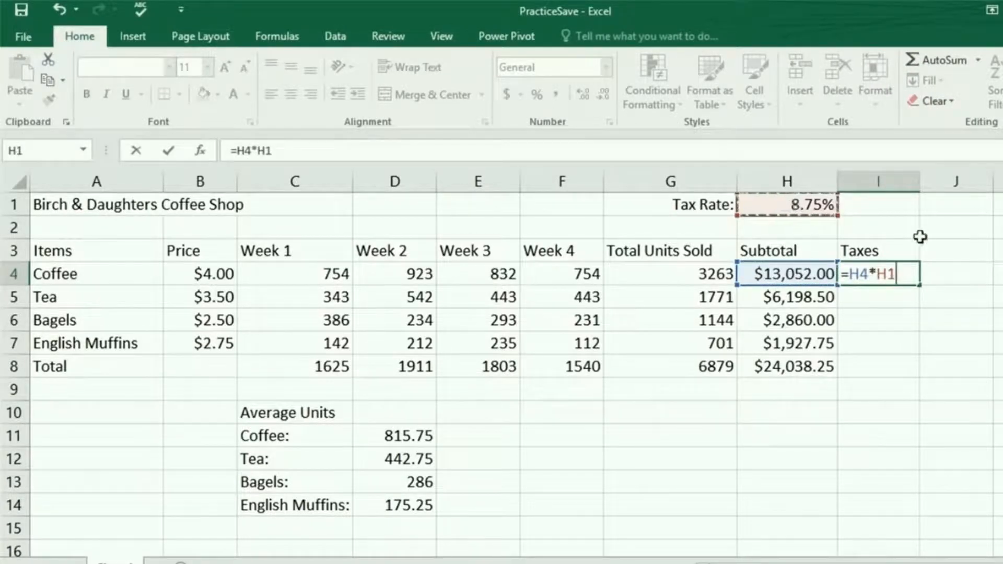
pyautogui.press('Return')
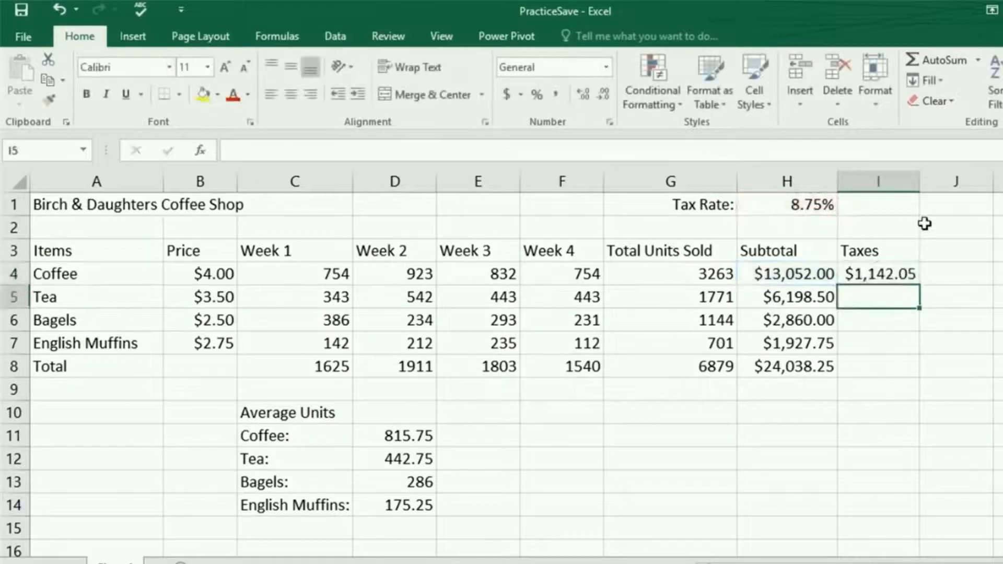
pyautogui.moveTo(921, 186); pyautogui.dragTo(927, 184)
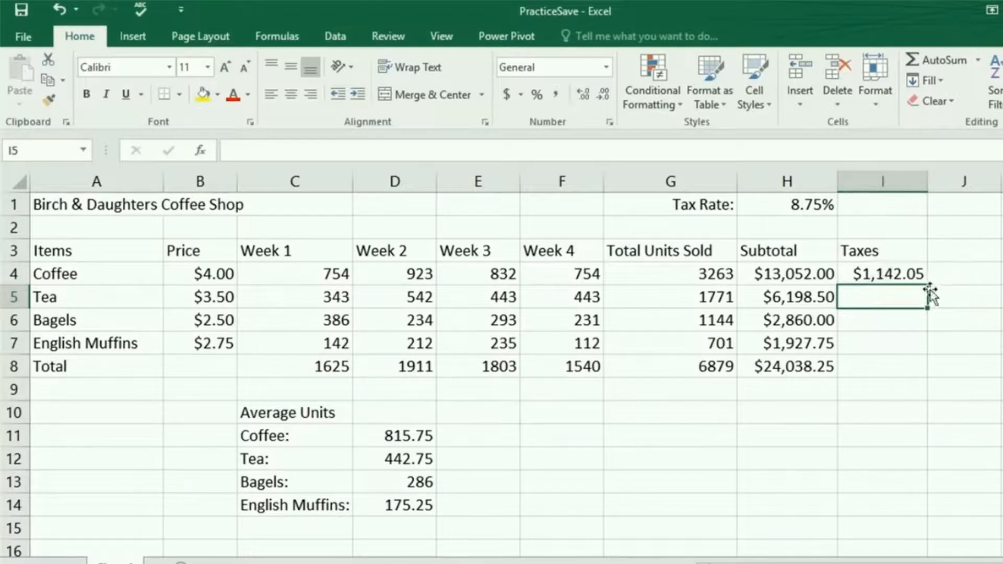
# Step: Clear the subtotals for Tea, Bagels and English Muffins in cells H5 to H7
pyautogui.click(884, 274)
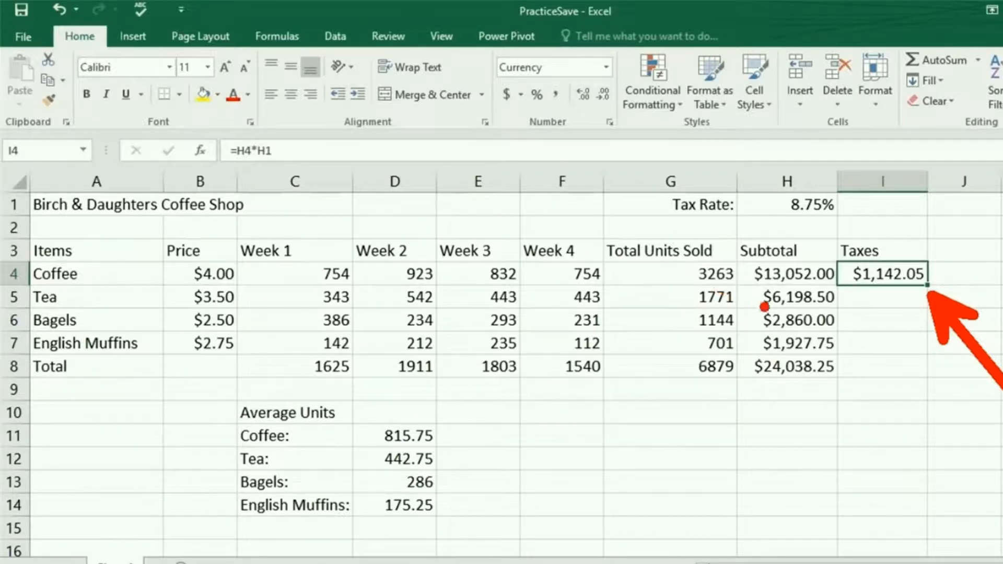
pyautogui.click(799, 298)
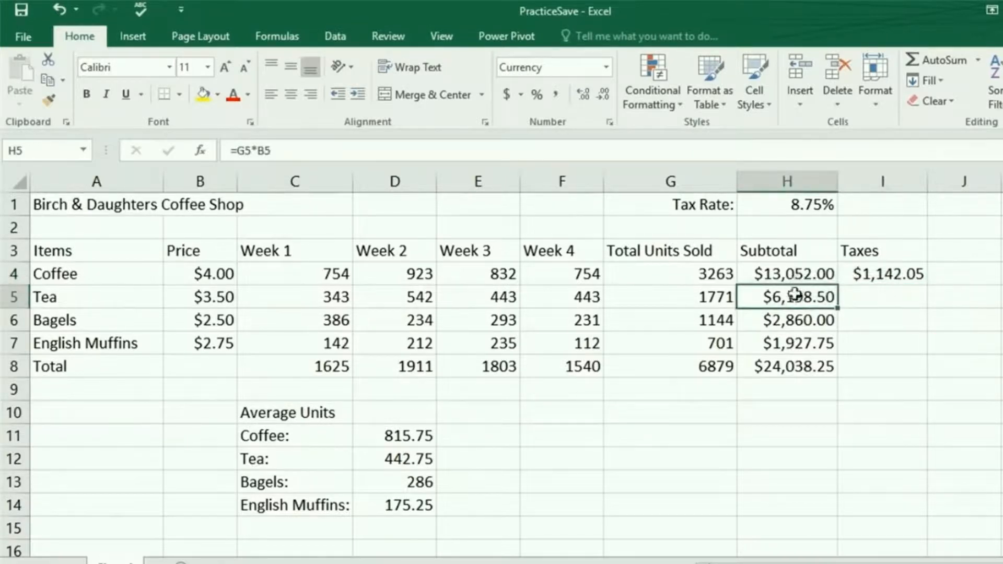
pyautogui.click(794, 273)
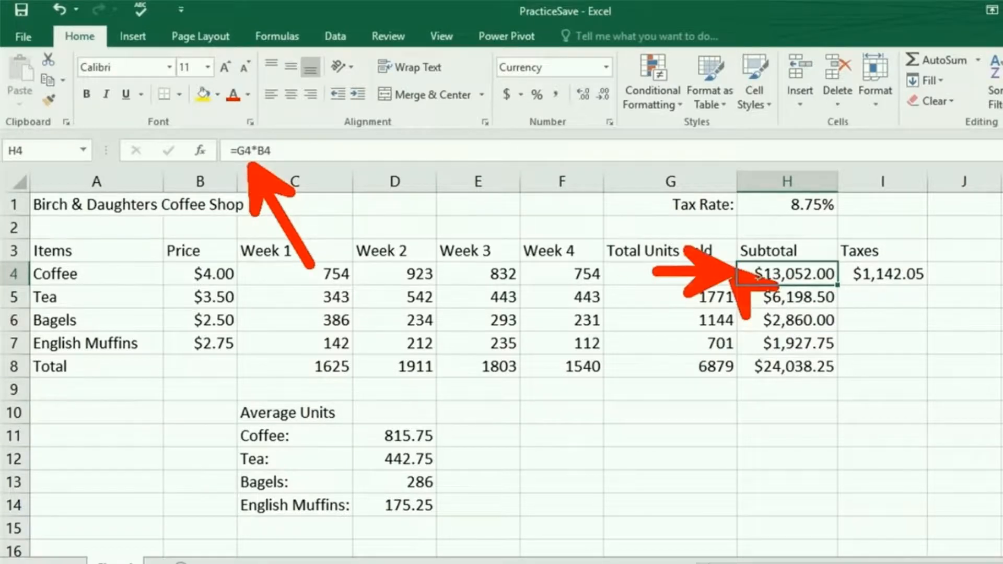
pyautogui.moveTo(825, 297); pyautogui.dragTo(817, 343)
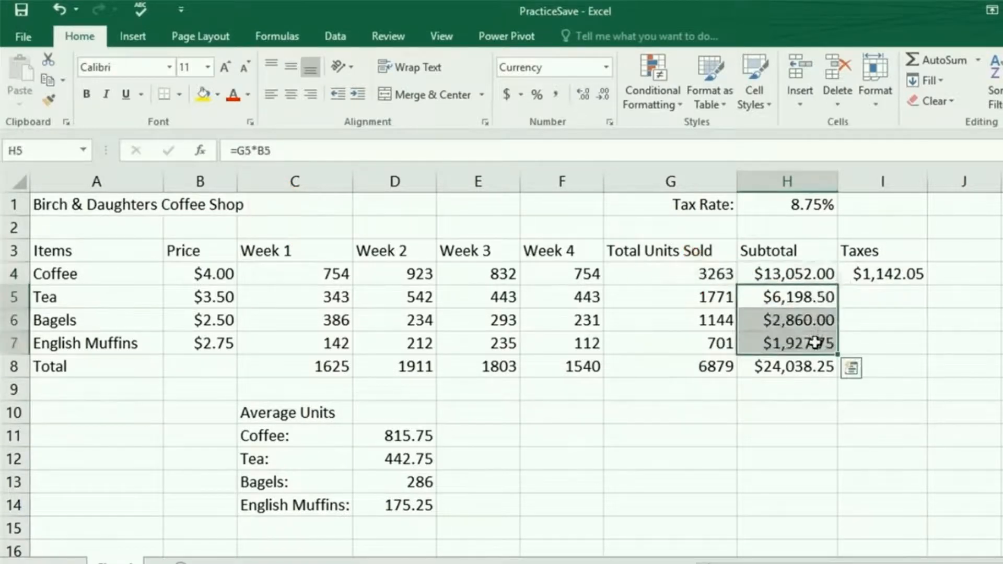
pyautogui.rightClick(816, 344)
pyautogui.click(832, 384)
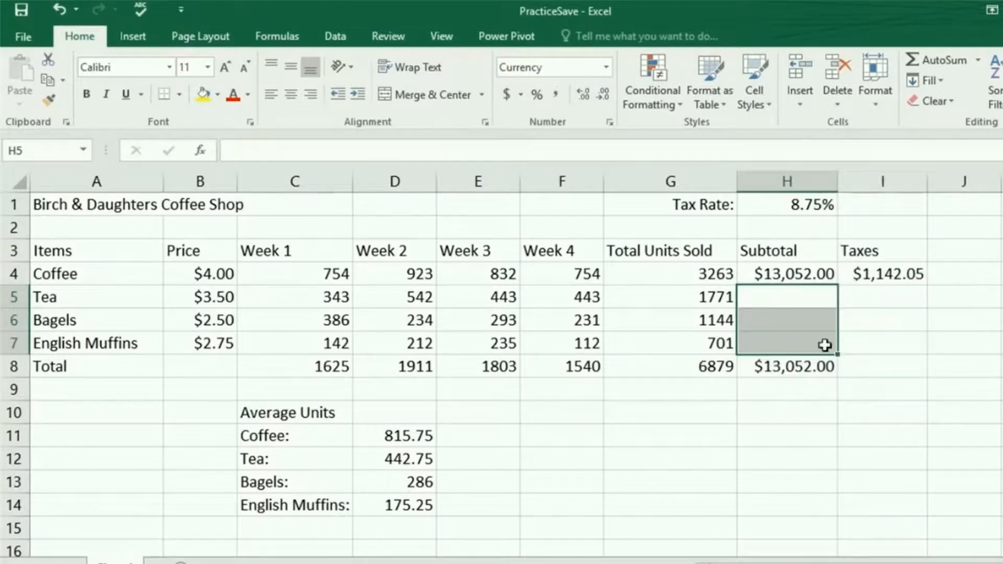
# Step: Fill the coffee subtotal formula from H4 down through H7 and check the copied formulas in H5 to H7
pyautogui.click(802, 301)
pyautogui.click(802, 273)
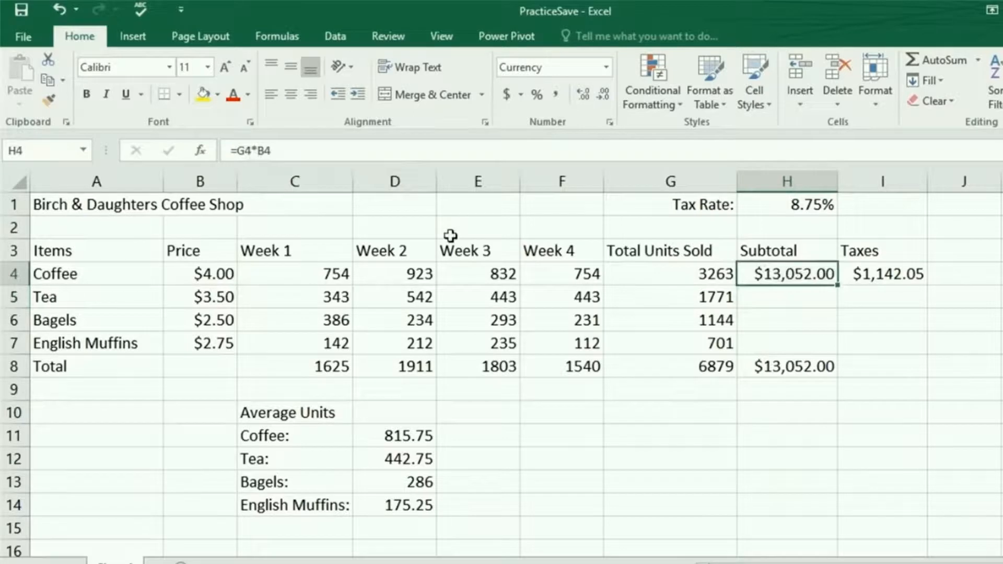
pyautogui.click(789, 293)
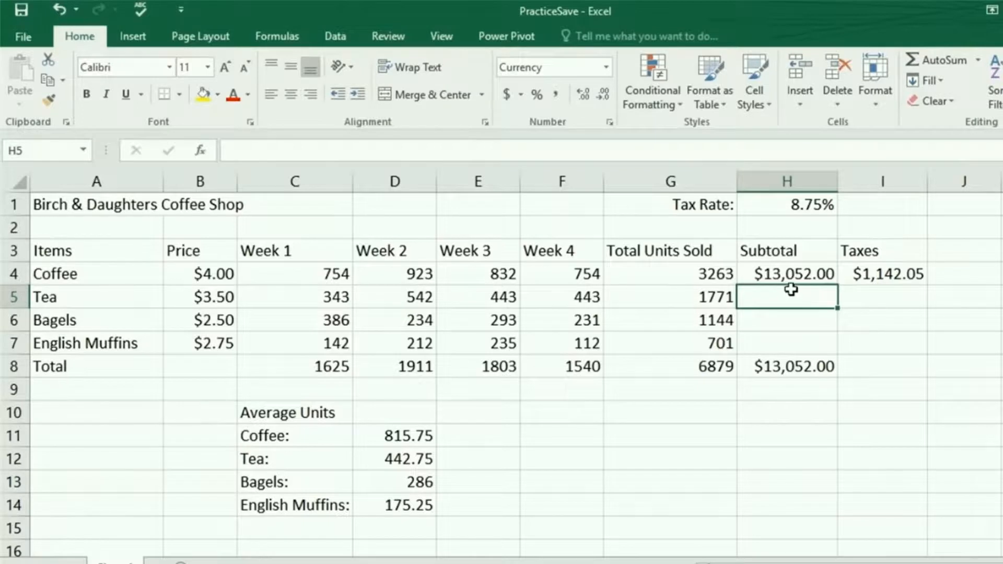
pyautogui.click(796, 277)
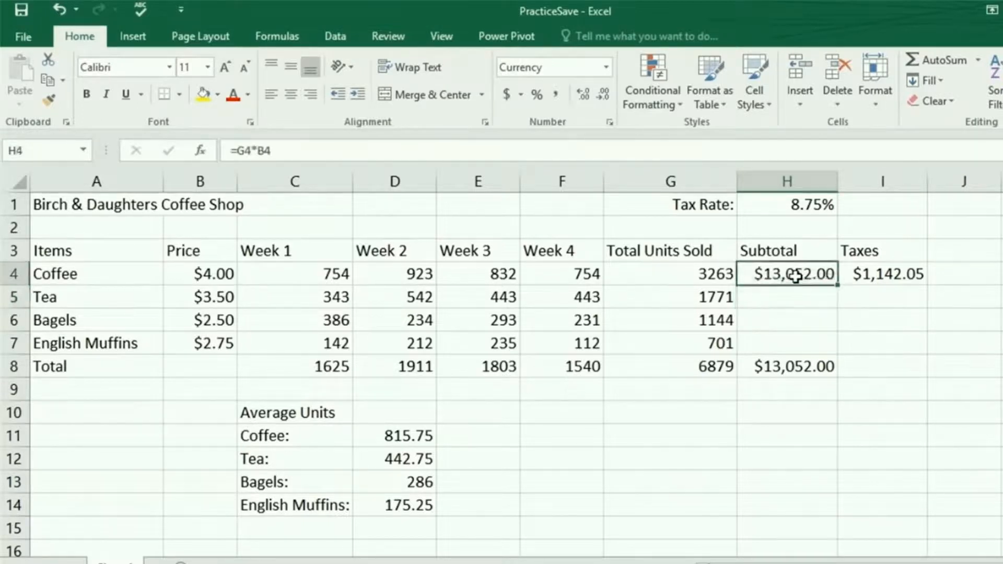
pyautogui.press('Down')
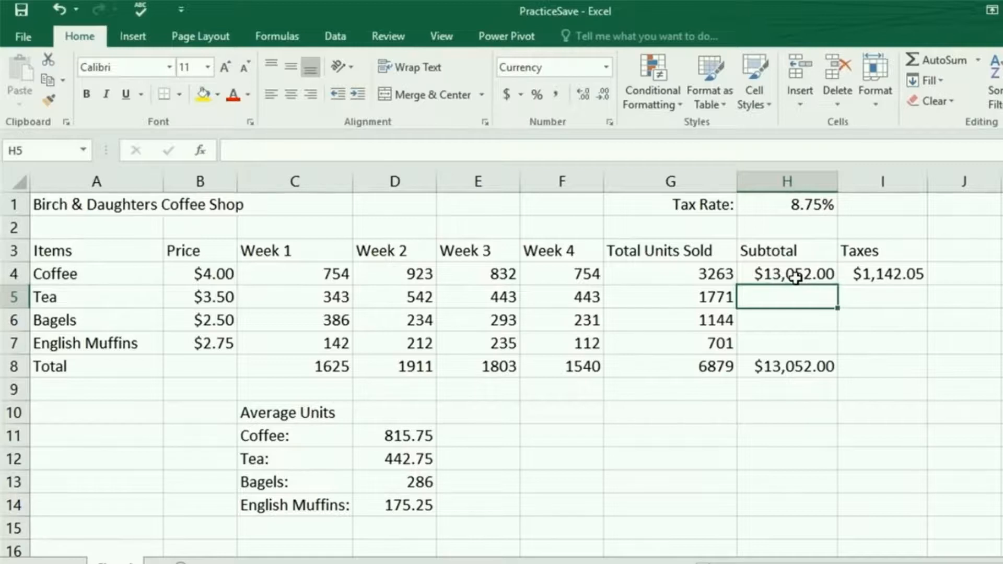
pyautogui.press('Down')
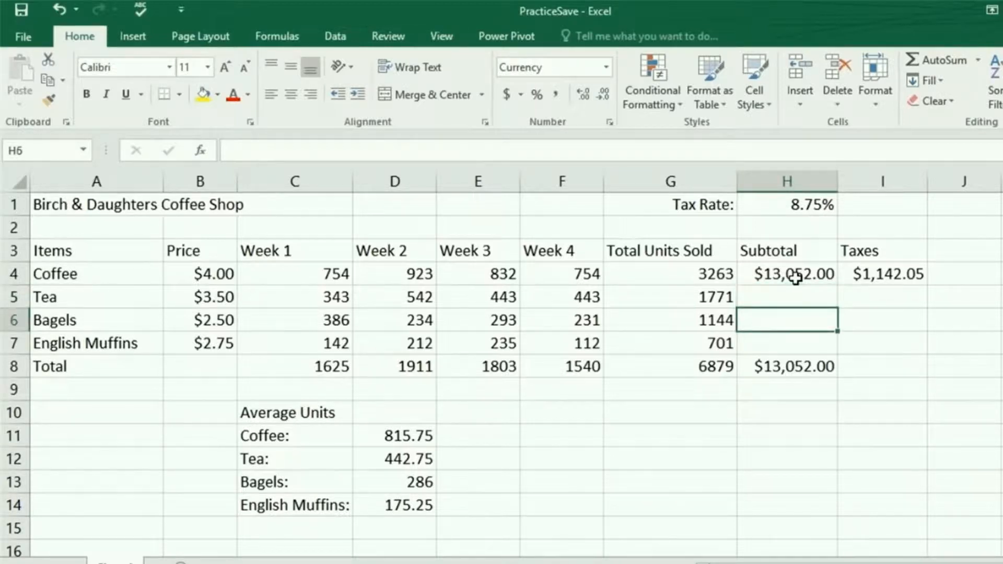
pyautogui.click(796, 278)
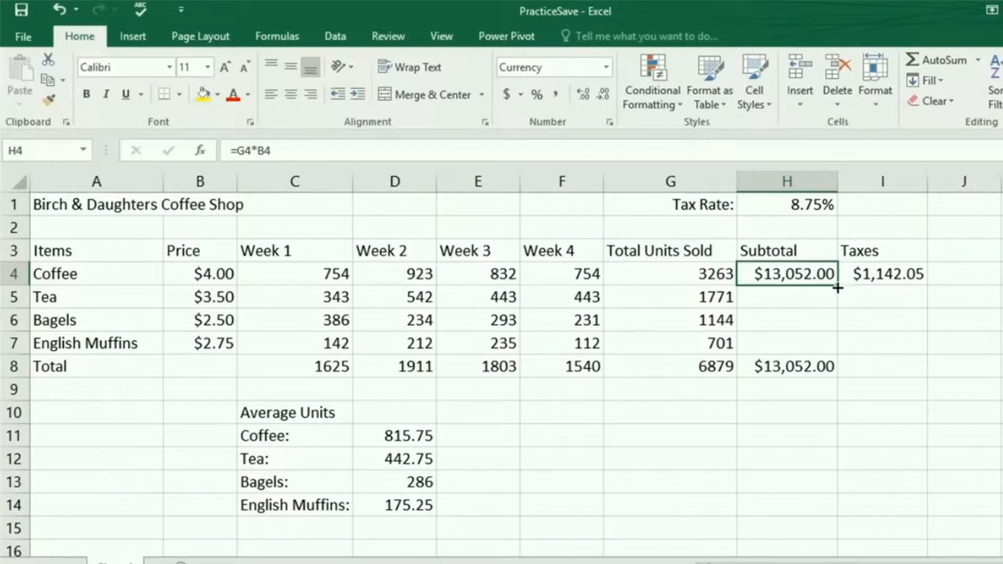
pyautogui.moveTo(837, 287); pyautogui.dragTo(839, 352)
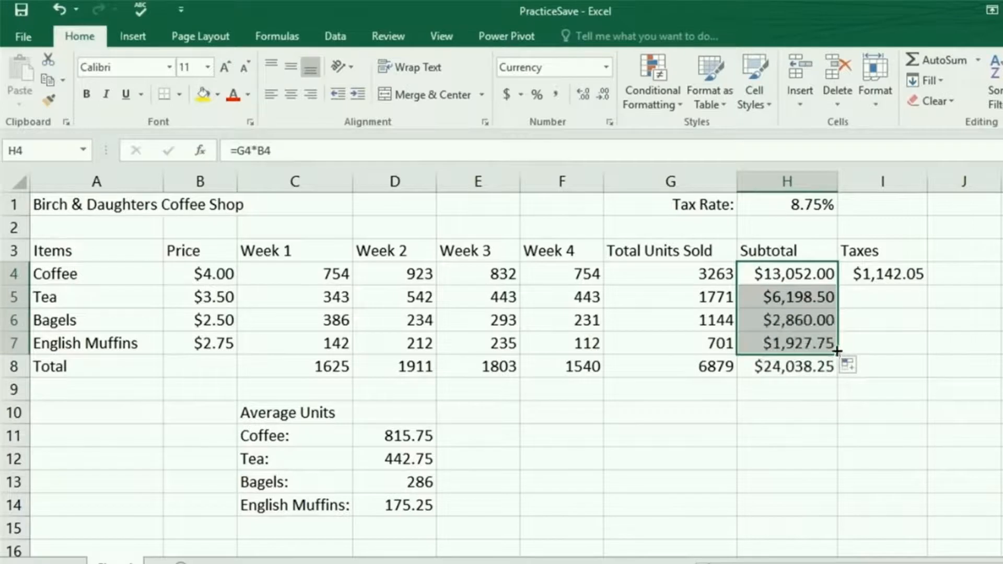
pyautogui.click(777, 300)
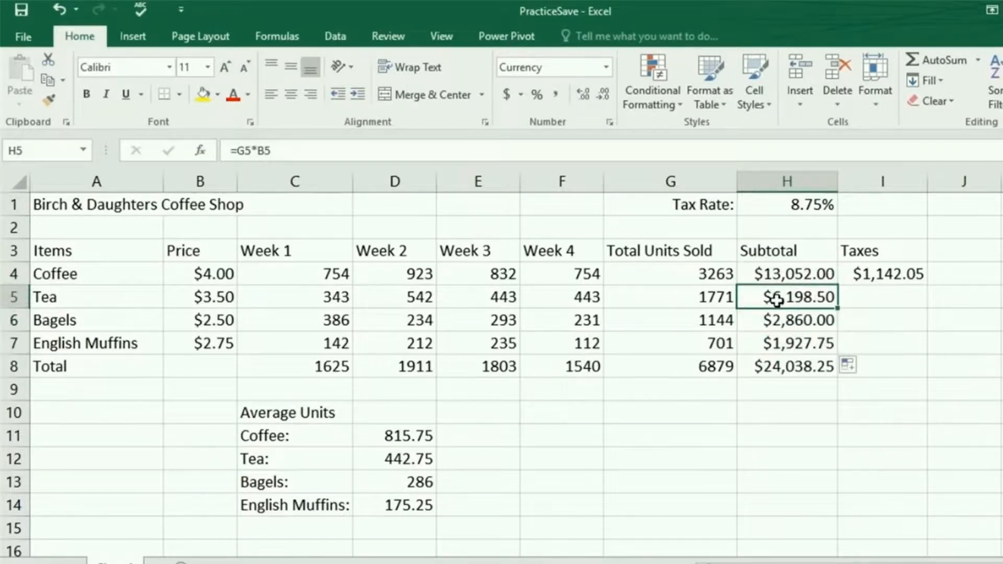
pyautogui.press('Down')
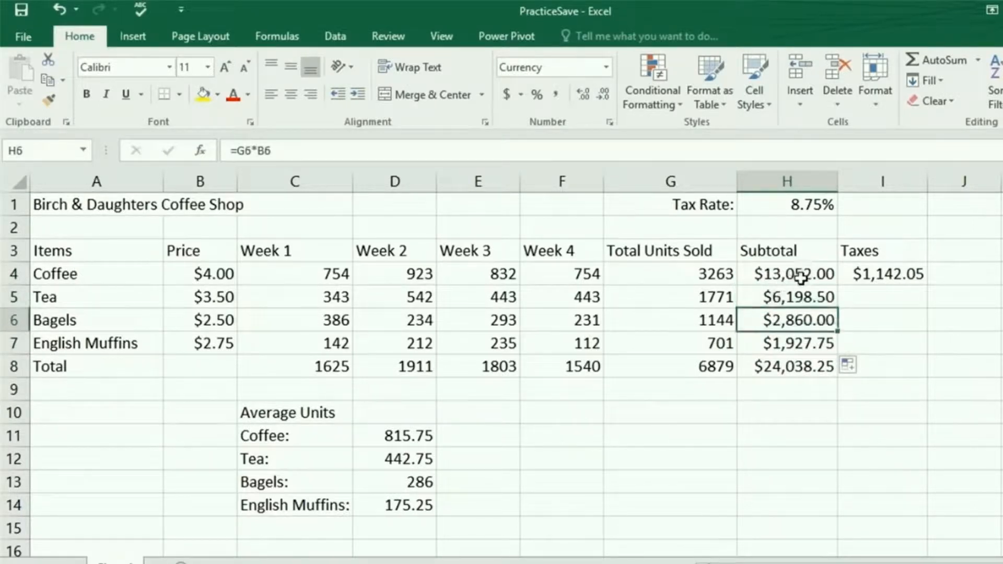
pyautogui.click(802, 296)
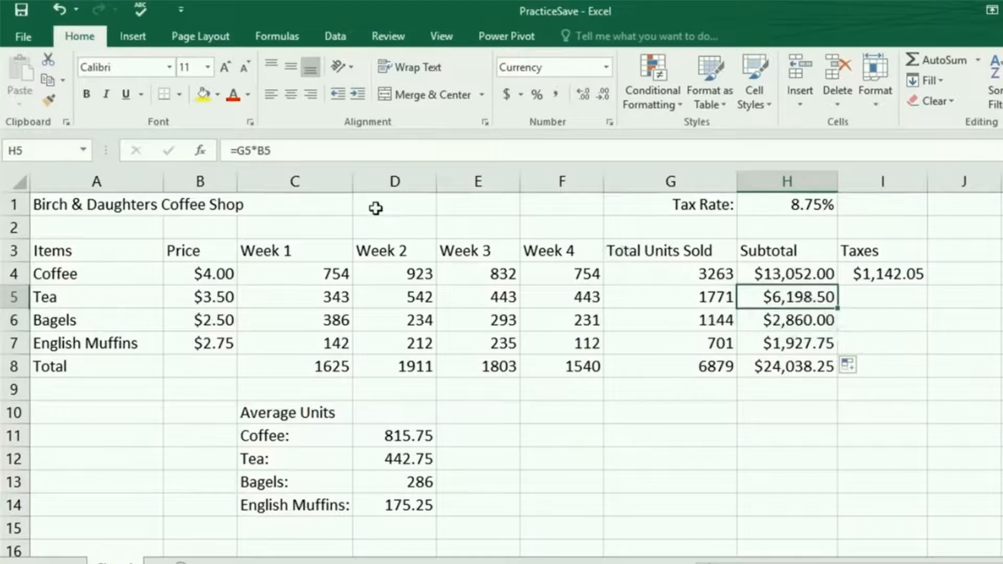
pyautogui.press('Down')
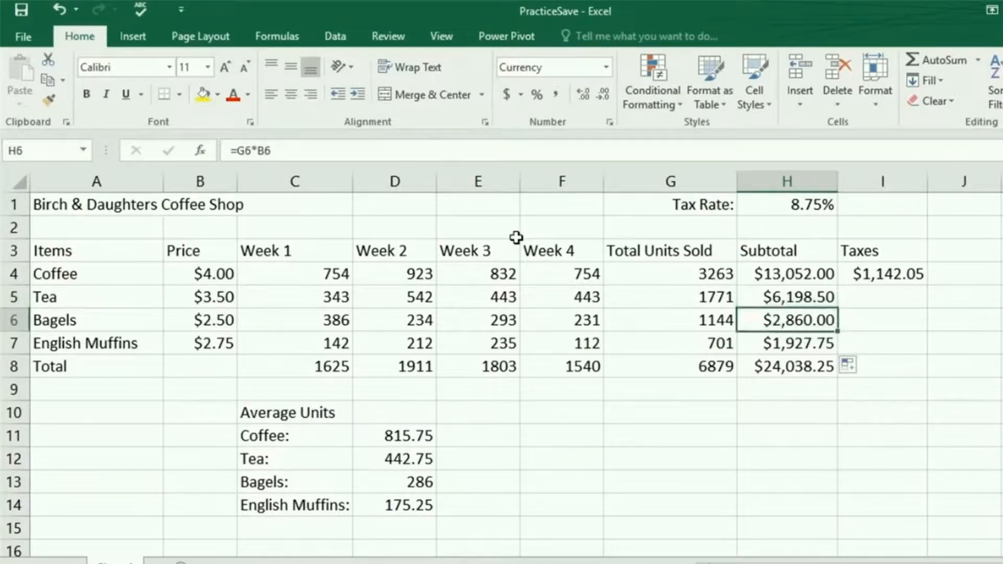
pyautogui.press('Down')
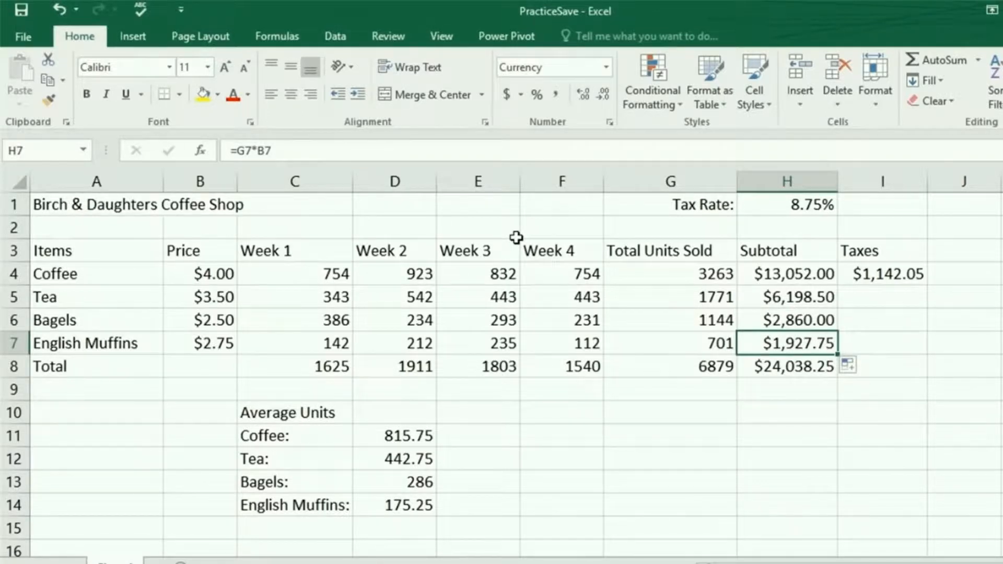
# Step: Fill the coffee tax formula from I4 down through I7 and auto-fit the width of column I
pyautogui.click(882, 276)
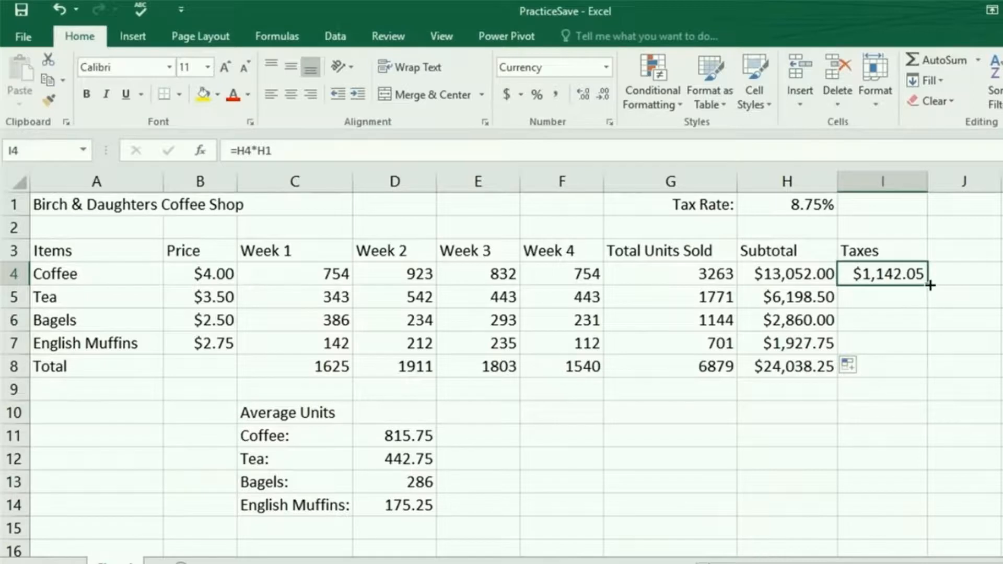
pyautogui.moveTo(930, 285); pyautogui.dragTo(916, 356)
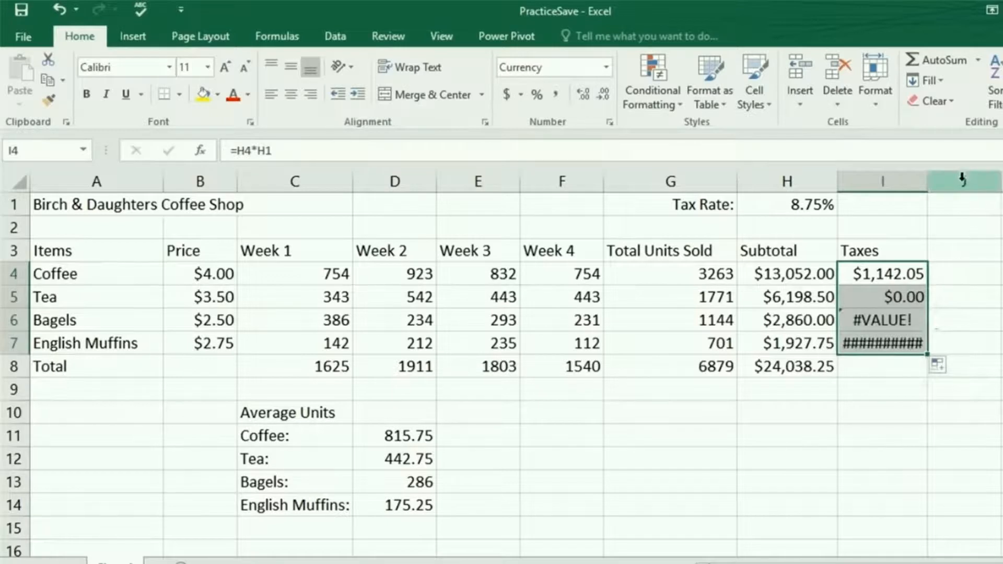
pyautogui.doubleClick(933, 185)
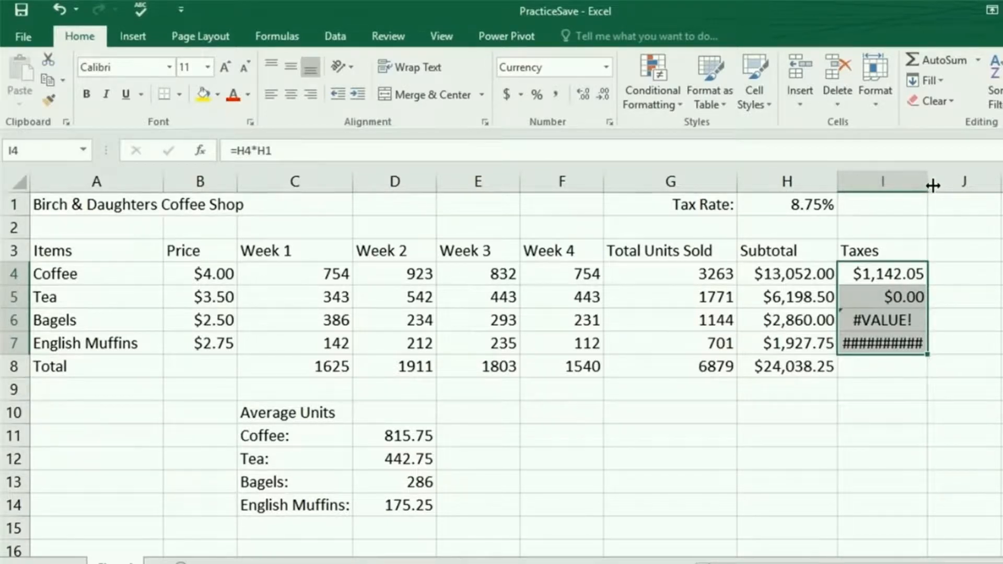
pyautogui.doubleClick(933, 185)
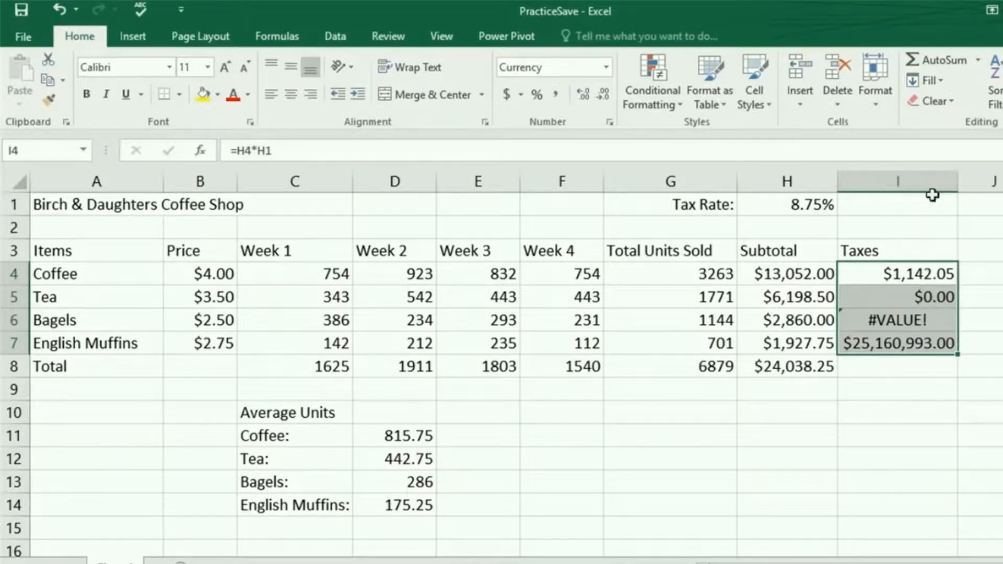
# Step: Compare the tax formulas in I4 and I5 with the subtotal formulas in H4 and H5
pyautogui.click(914, 275)
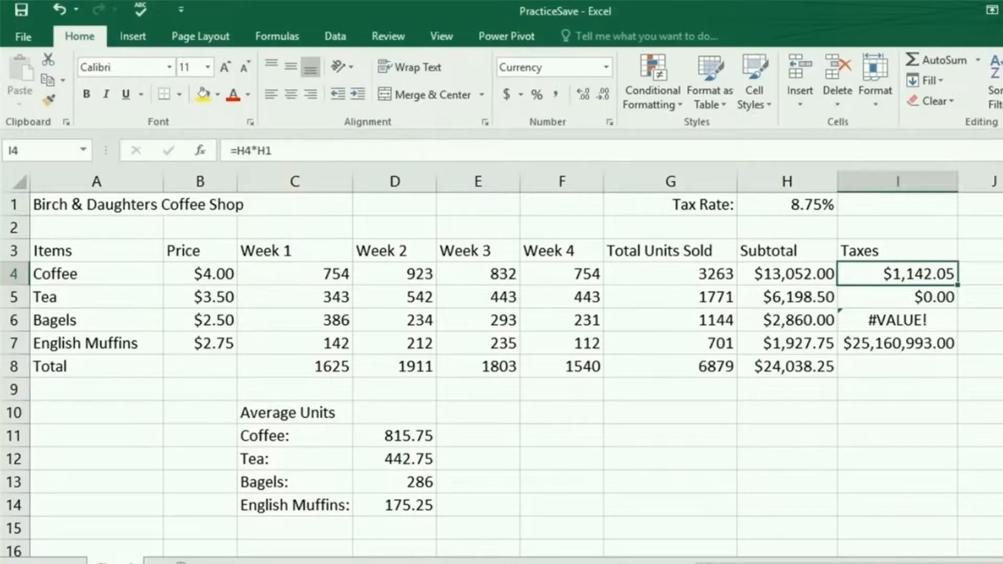
pyautogui.click(897, 297)
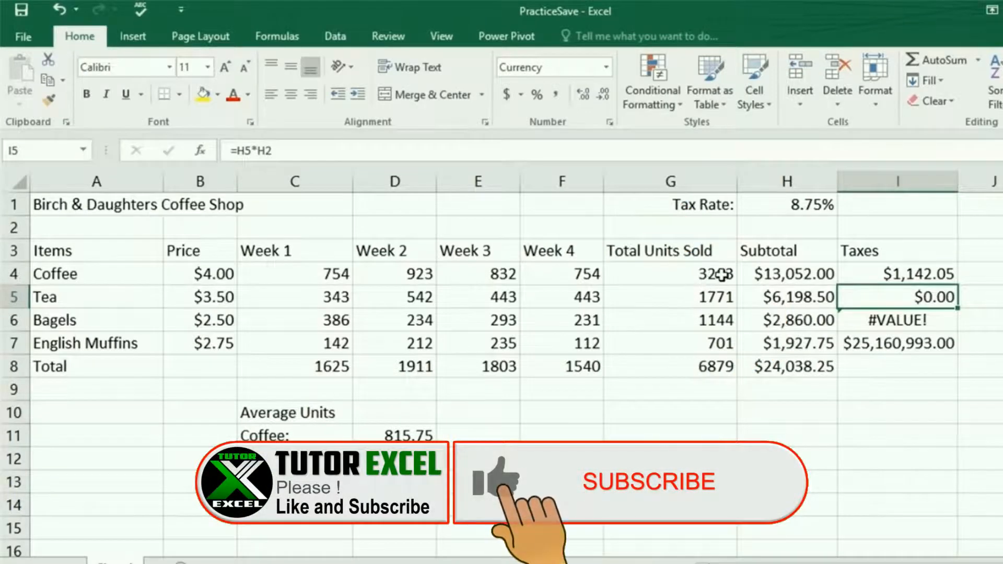
pyautogui.click(802, 287)
pyautogui.click(804, 273)
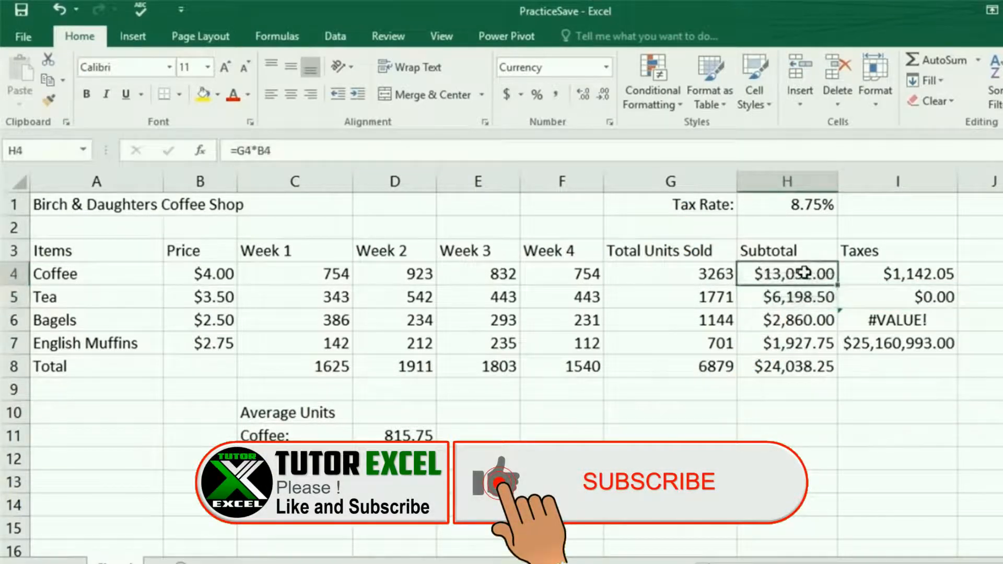
pyautogui.press('Down')
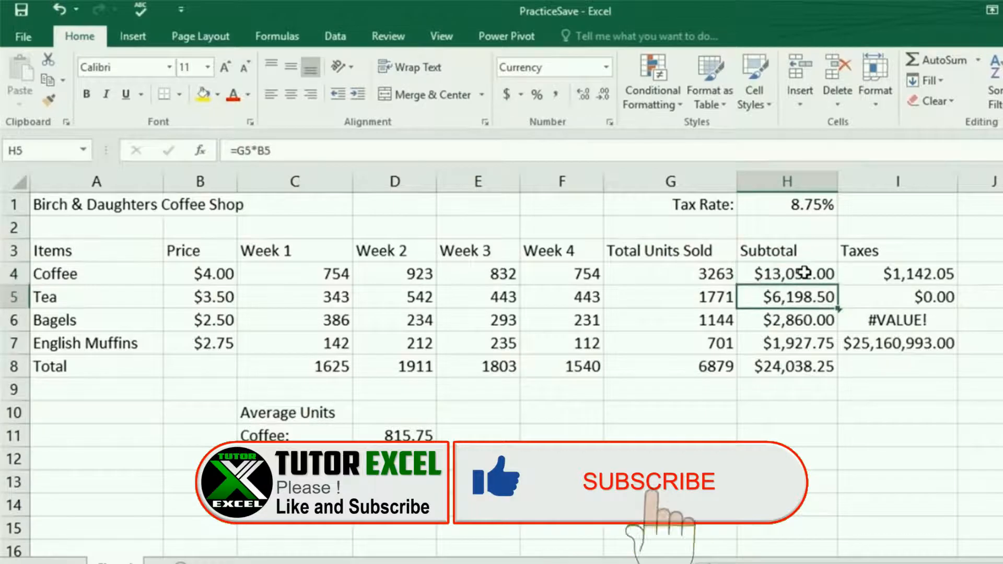
# Step: Make the tax rate reference H1 absolute in the coffee tax formula in cell I4
pyautogui.press('Up')
pyautogui.press('Right')
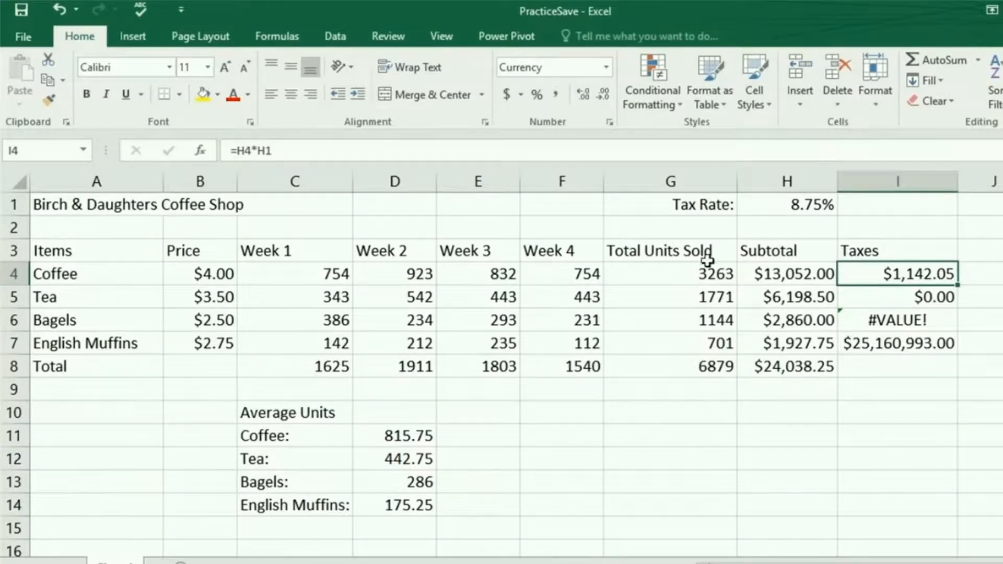
pyautogui.click(301, 155)
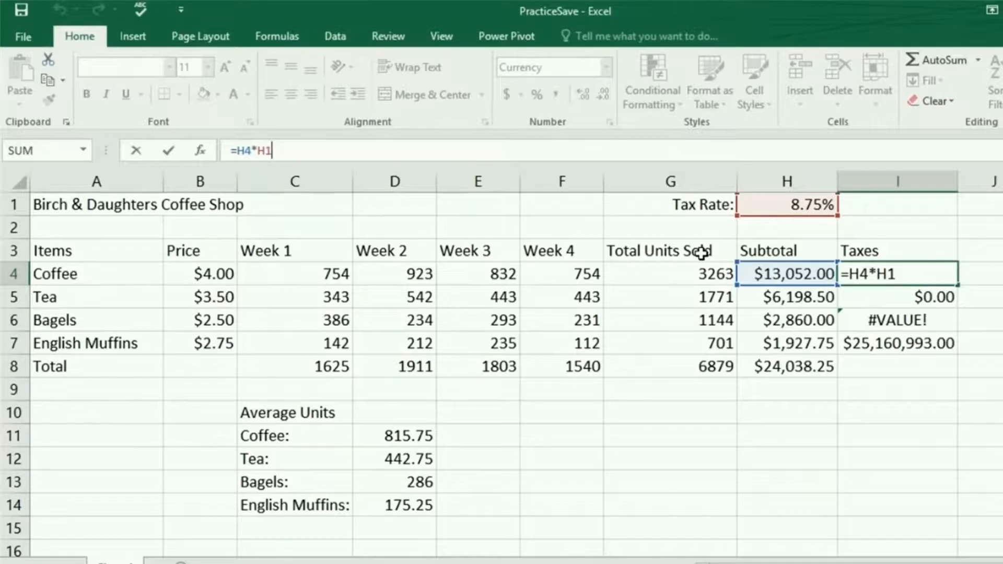
pyautogui.press('F4')
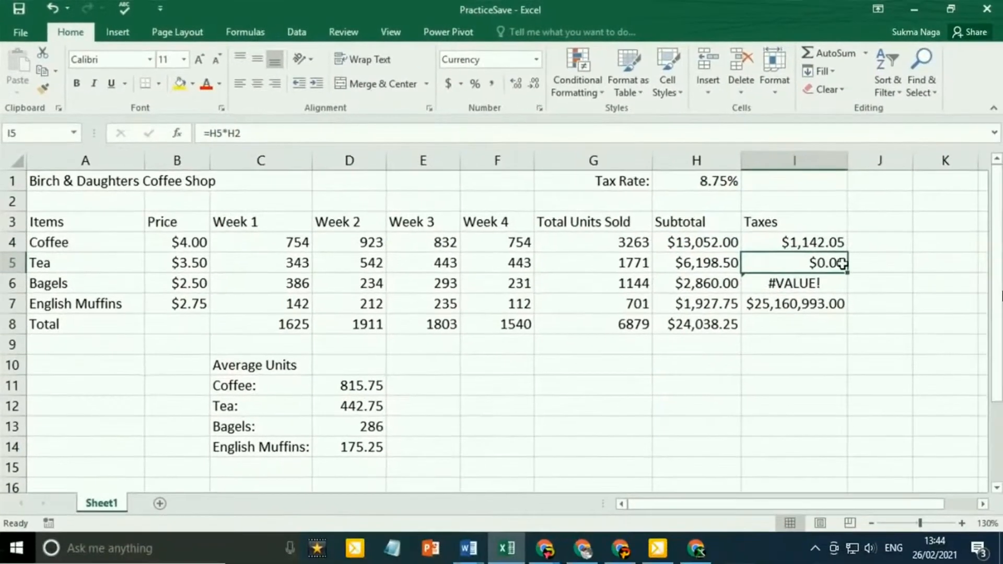
# Step: Compare the absolute tax formula in I4 with the relative-reference tax formulas in I5 to I7
pyautogui.press('Up')
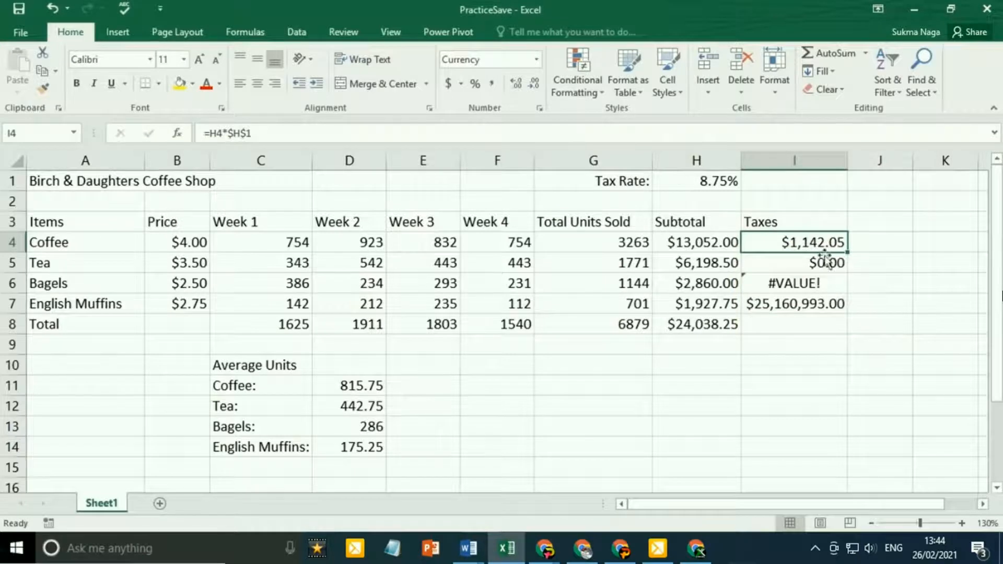
pyautogui.click(797, 263)
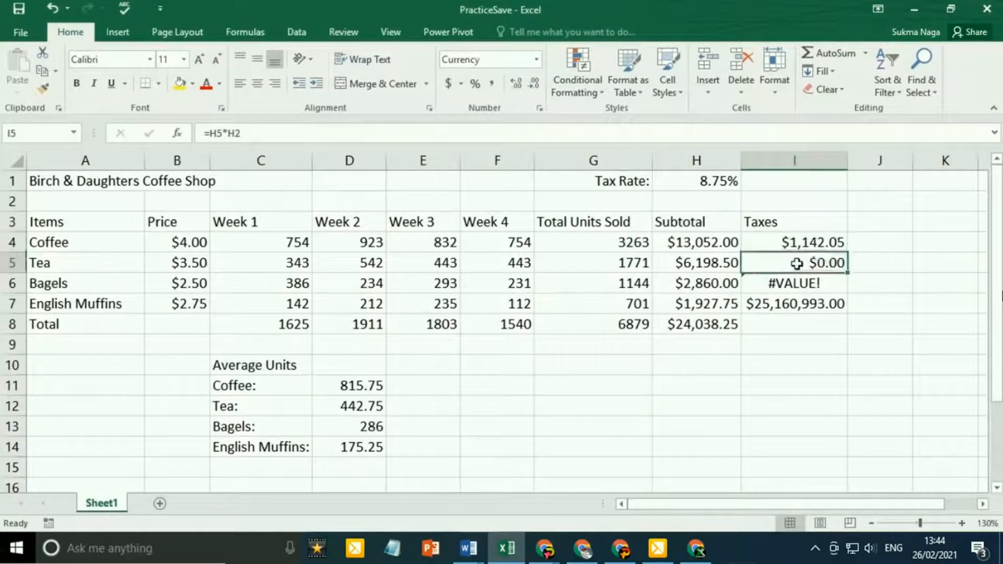
pyautogui.click(793, 282)
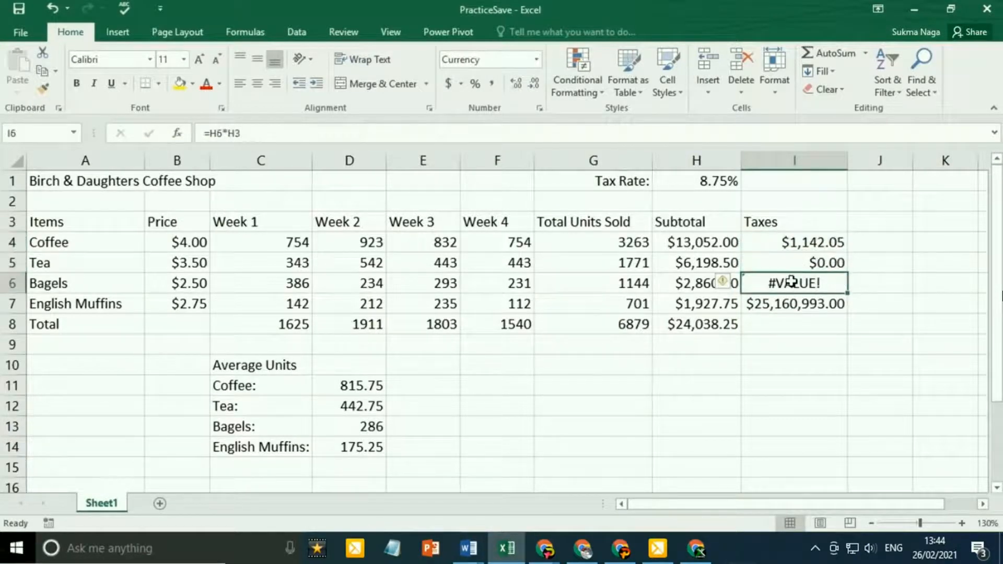
pyautogui.press('Down')
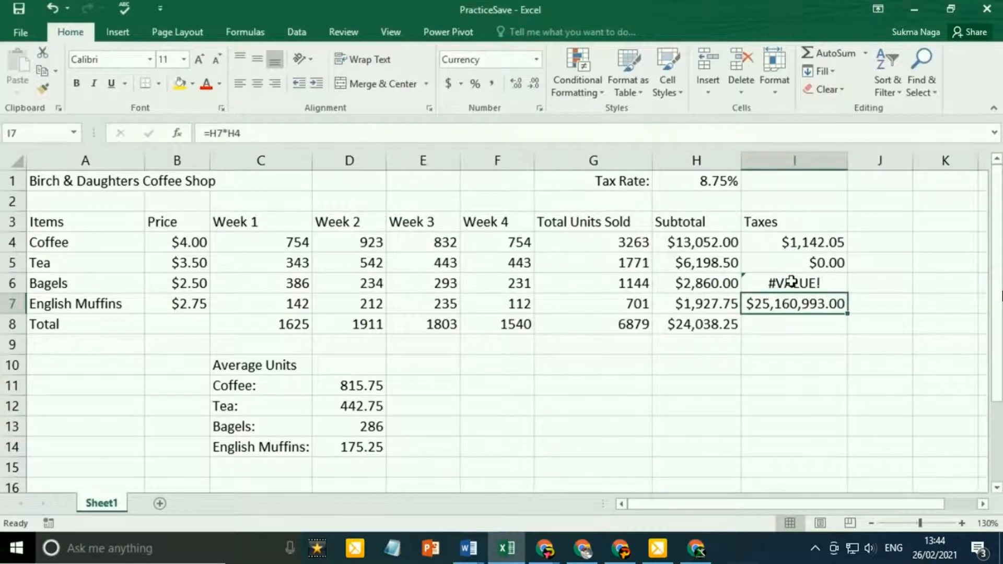
# Step: Fill the tax formula with the absolute $H$1 reference from I4 down through I7 and check the copied formulas
pyautogui.press('Up')
pyautogui.press('Up')
pyautogui.press('Up')
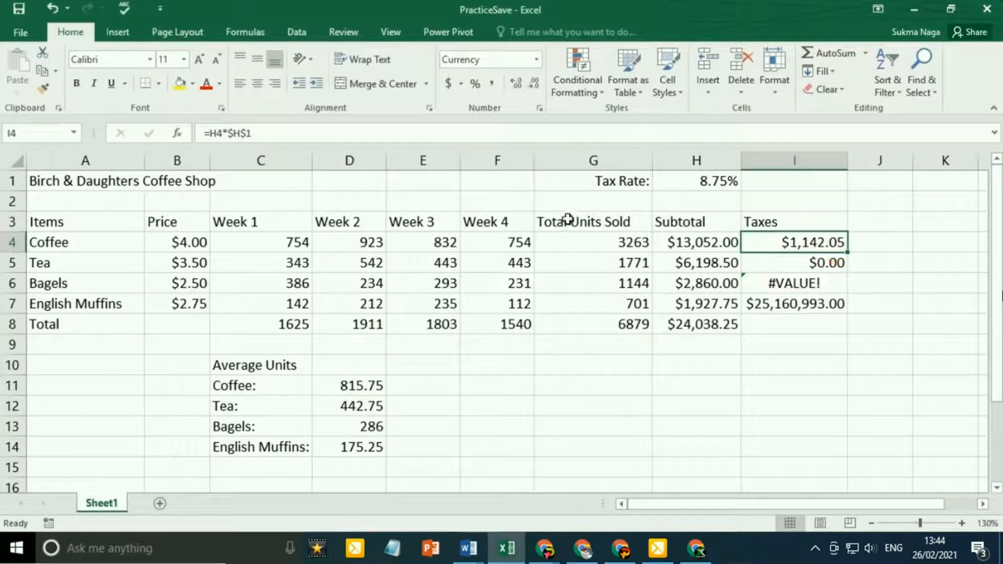
pyautogui.moveTo(848, 253); pyautogui.dragTo(834, 302)
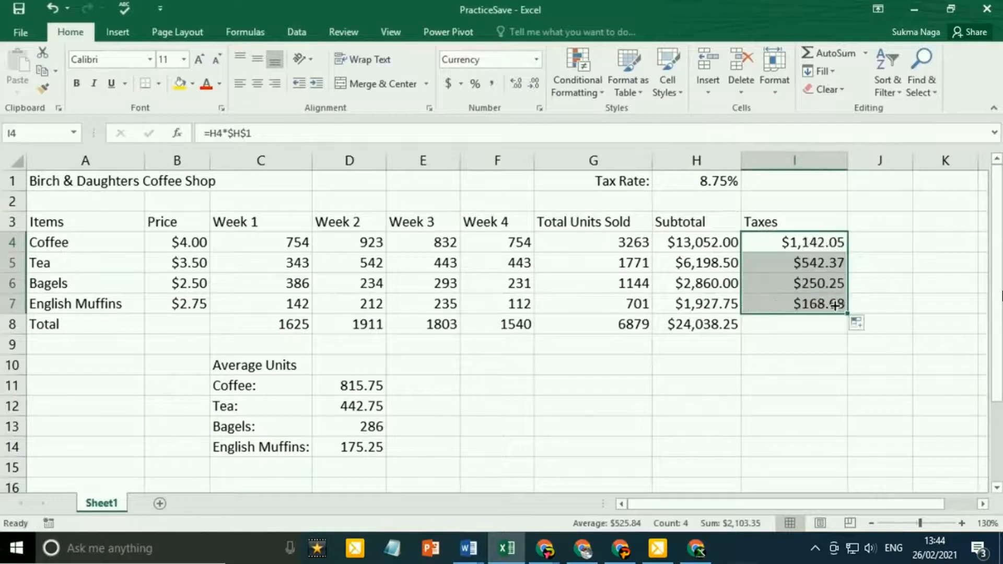
pyautogui.click(809, 243)
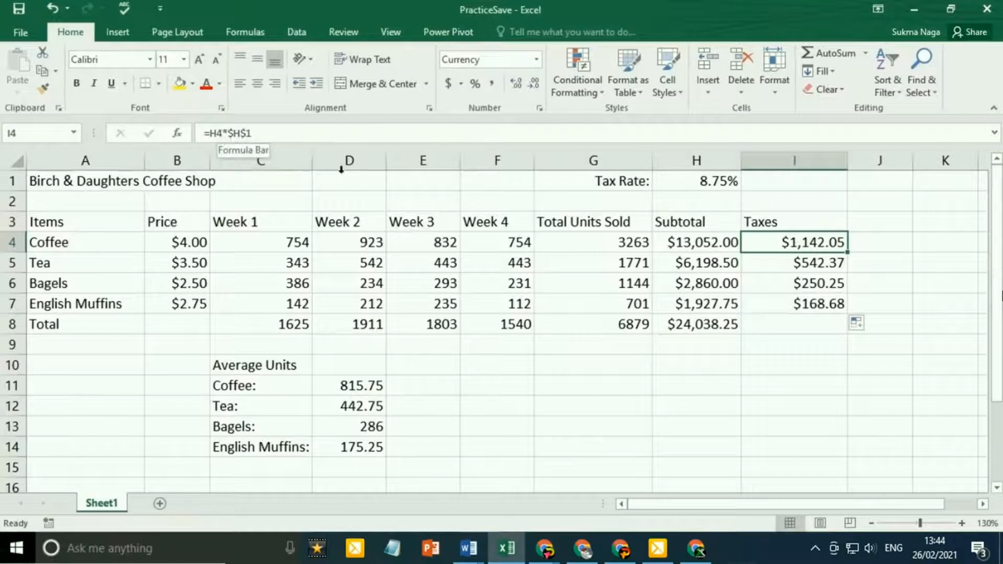
pyautogui.press('Down')
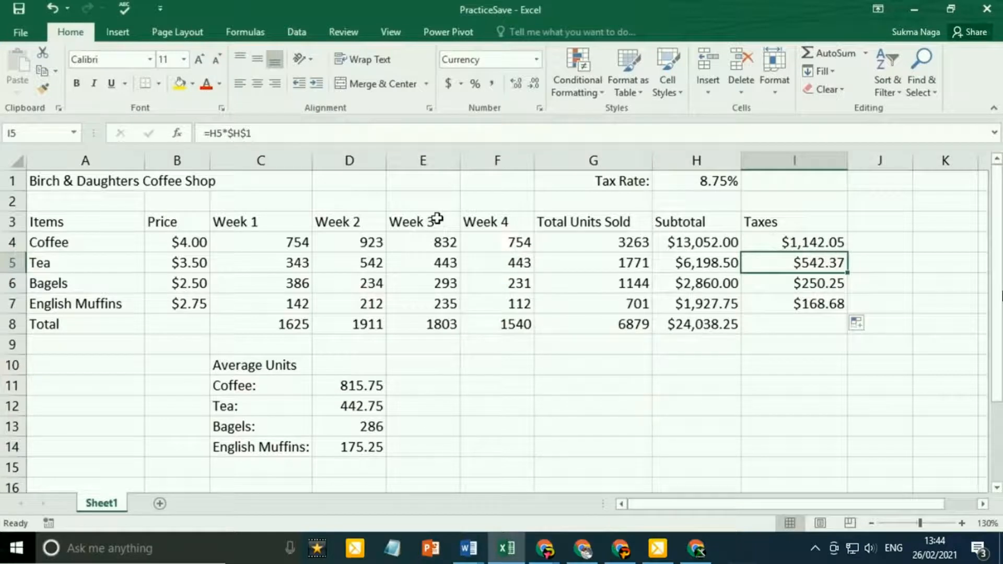
pyautogui.press('Down')
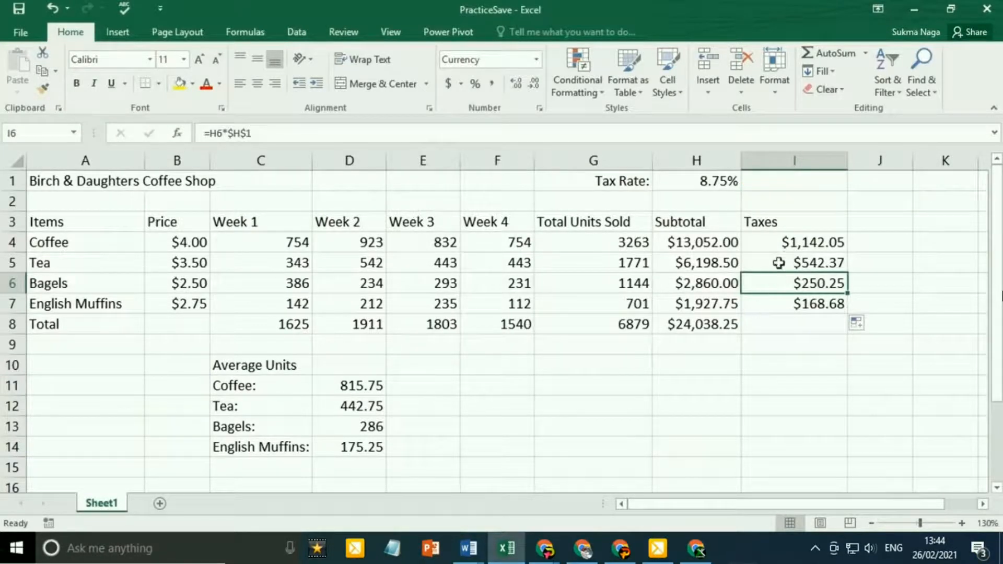
pyautogui.click(784, 242)
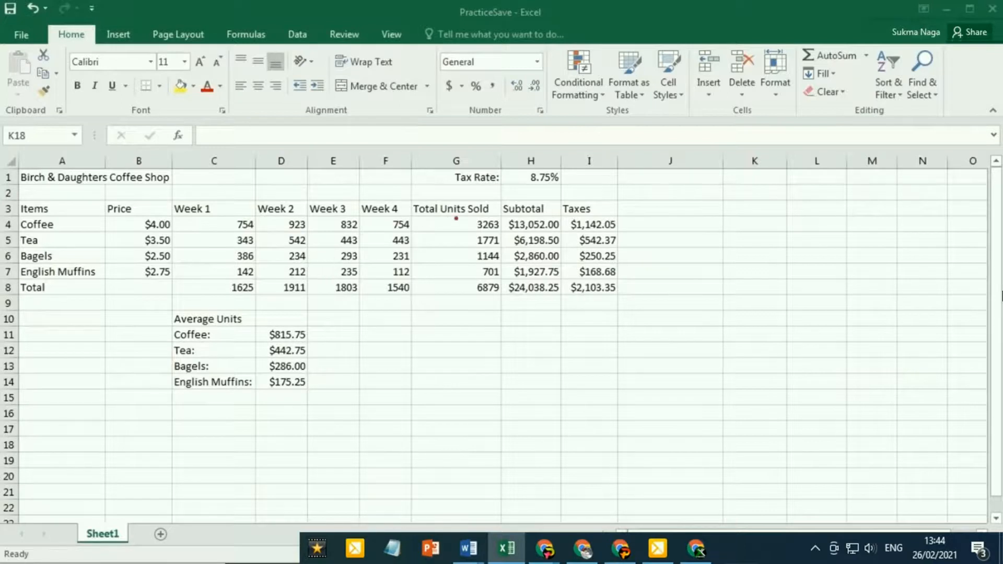
pyautogui.moveTo(414, 189)
pyautogui.mouseDown()
pyautogui.moveTo(386, 225)
pyautogui.moveTo(167, 299)
pyautogui.mouseUp()
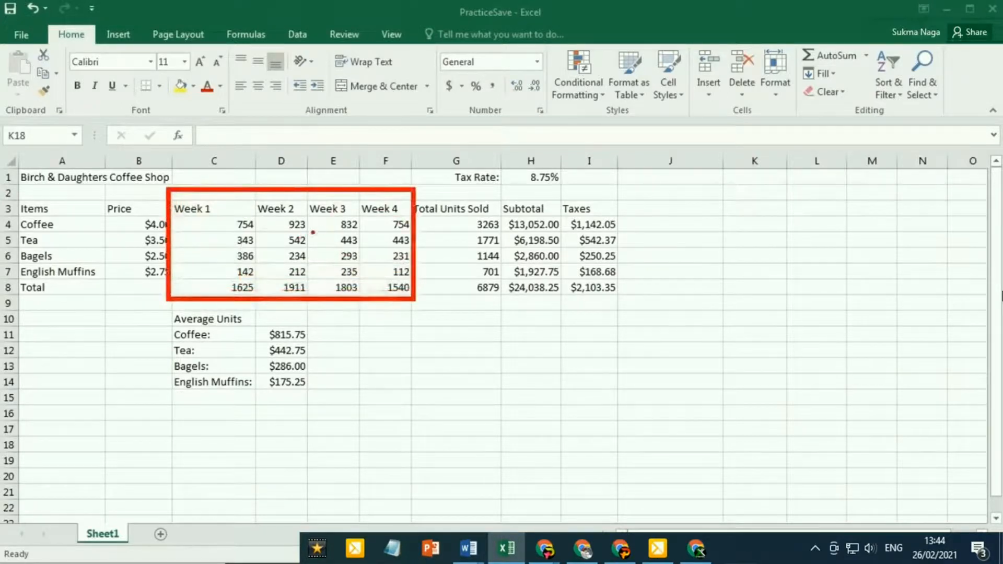
pyautogui.moveTo(465, 370); pyautogui.dragTo(465, 298)
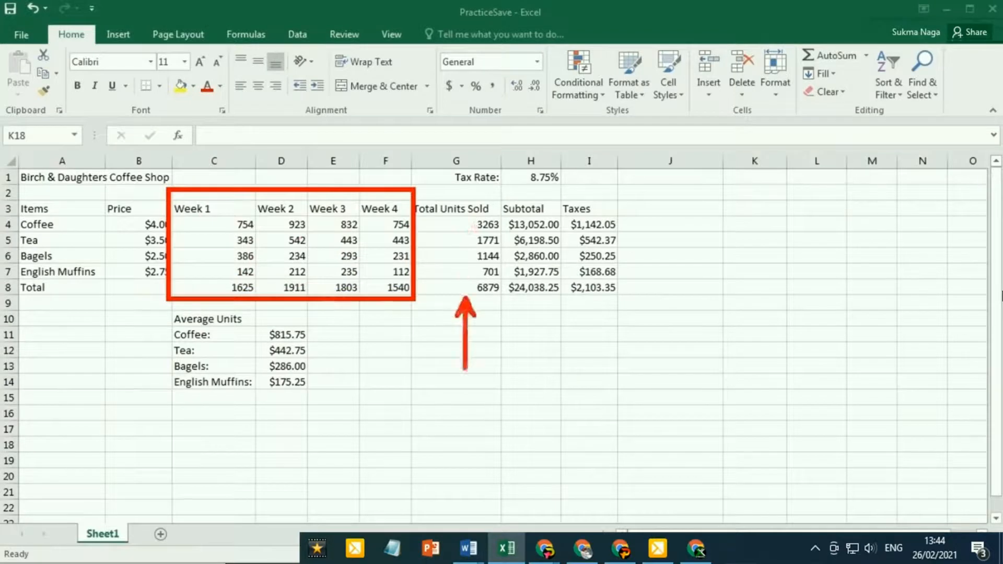
pyautogui.moveTo(531, 299); pyautogui.dragTo(543, 373)
pyautogui.moveTo(593, 303); pyautogui.dragTo(603, 352)
pyautogui.moveTo(325, 308); pyautogui.dragTo(176, 399)
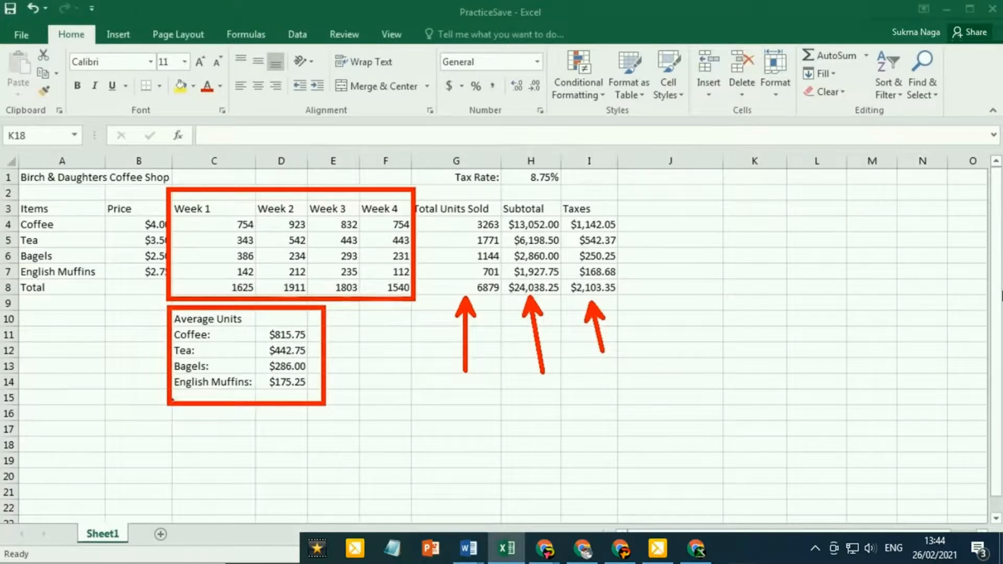
pyautogui.press('Escape')
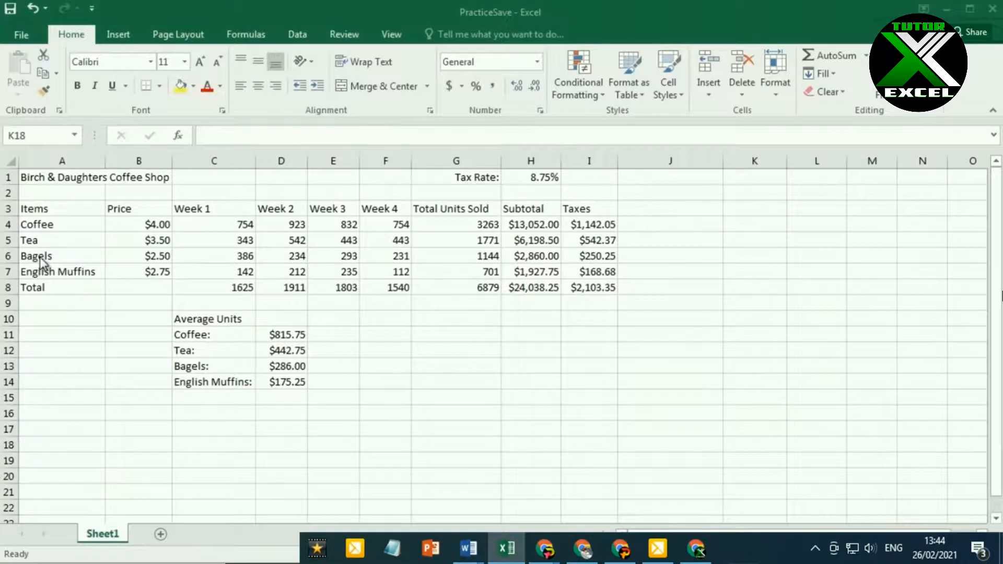
# Step: Insert a blank sheet row above the Bagels row, at row 6
pyautogui.click(70, 256)
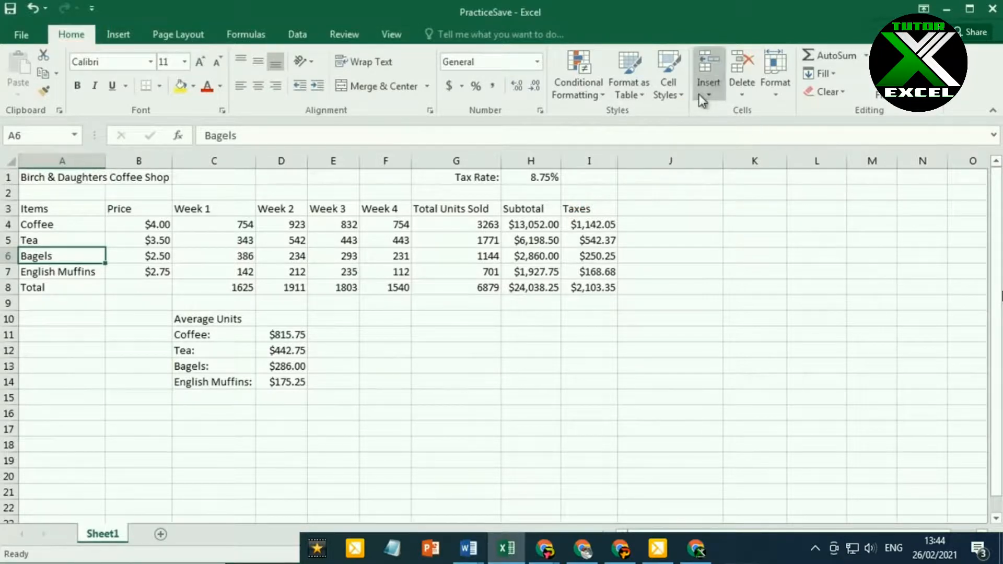
pyautogui.click(803, 136)
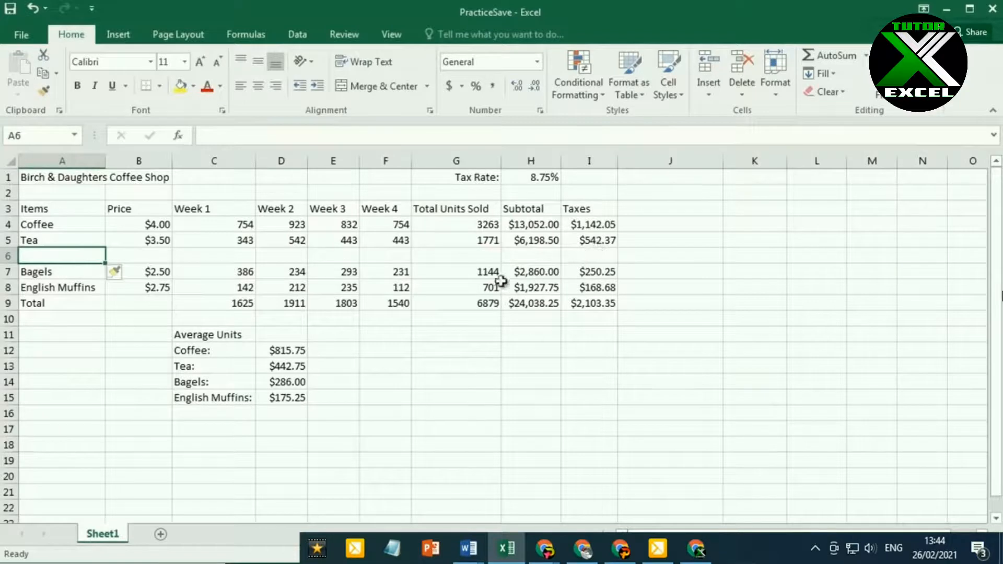
pyautogui.rightClick(7, 256)
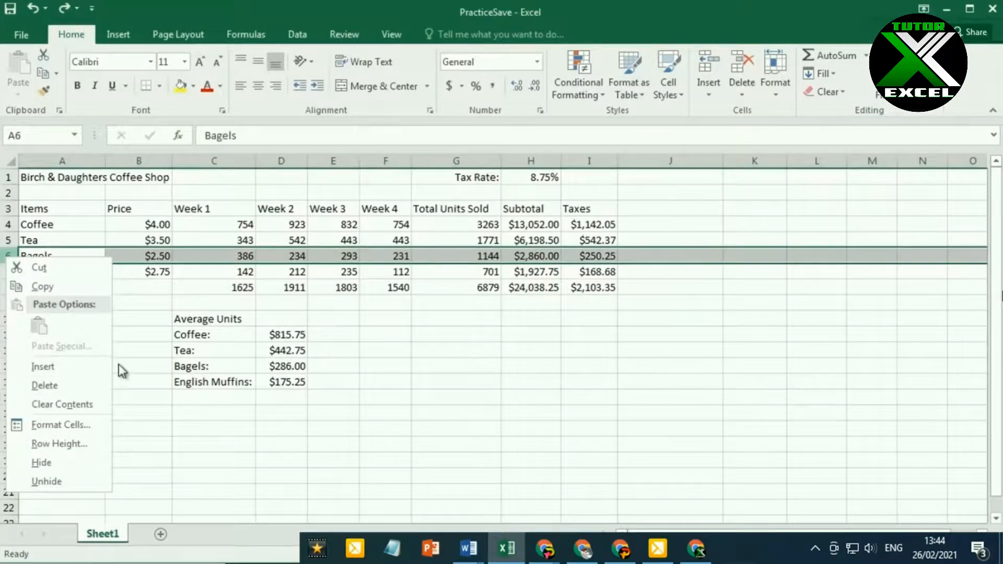
pyautogui.click(84, 371)
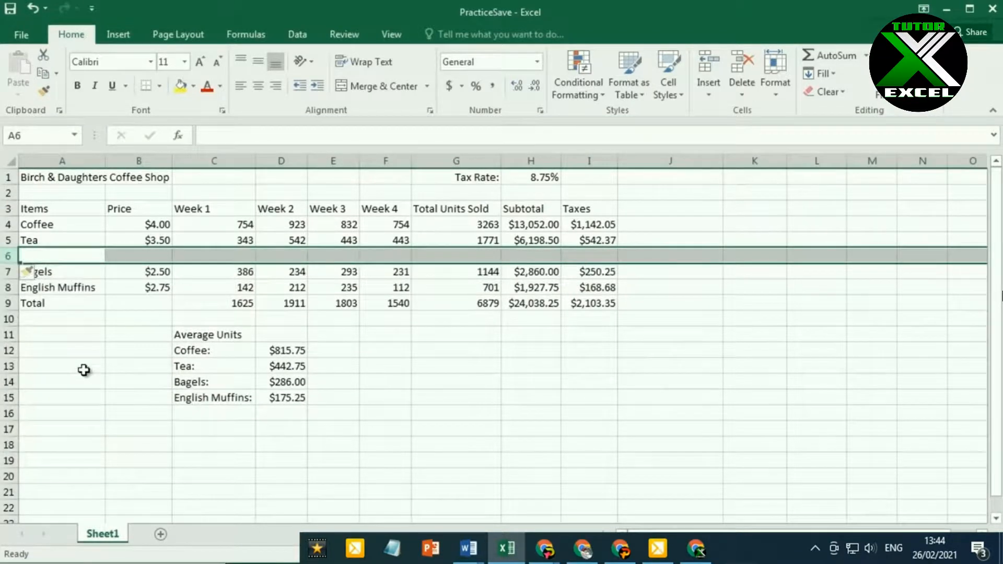
# Step: Enter the new item Coftea® in A6 with a price of $5.00 in B6
pyautogui.click(71, 256)
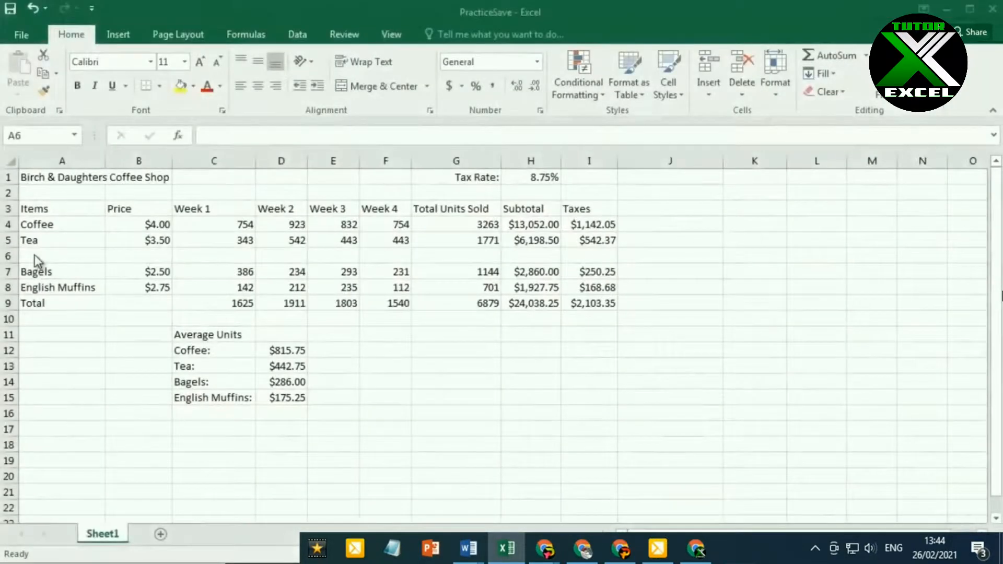
pyautogui.click(34, 256)
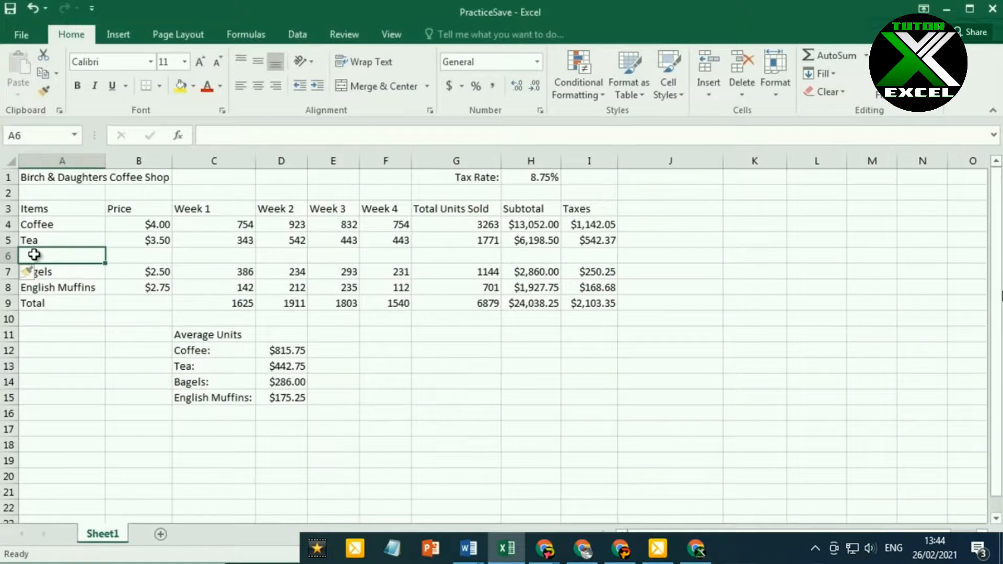
pyautogui.write('Coftea')
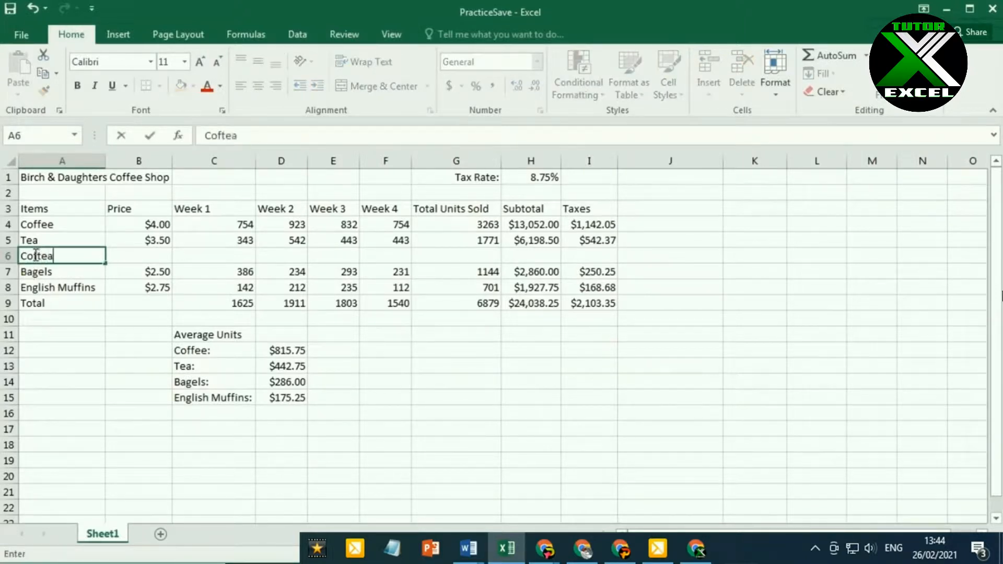
pyautogui.write('(r)')
pyautogui.click(144, 258)
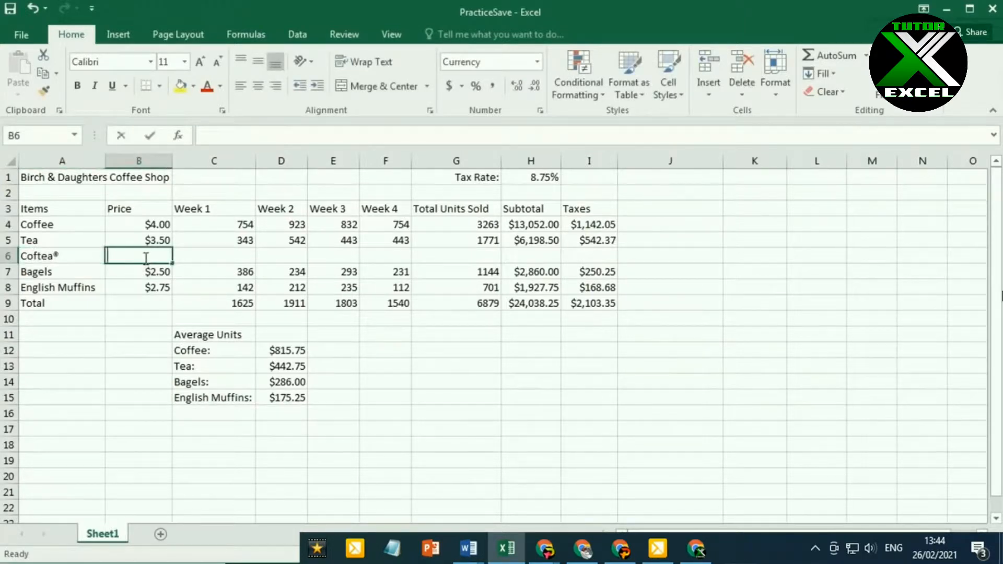
pyautogui.write('$50')
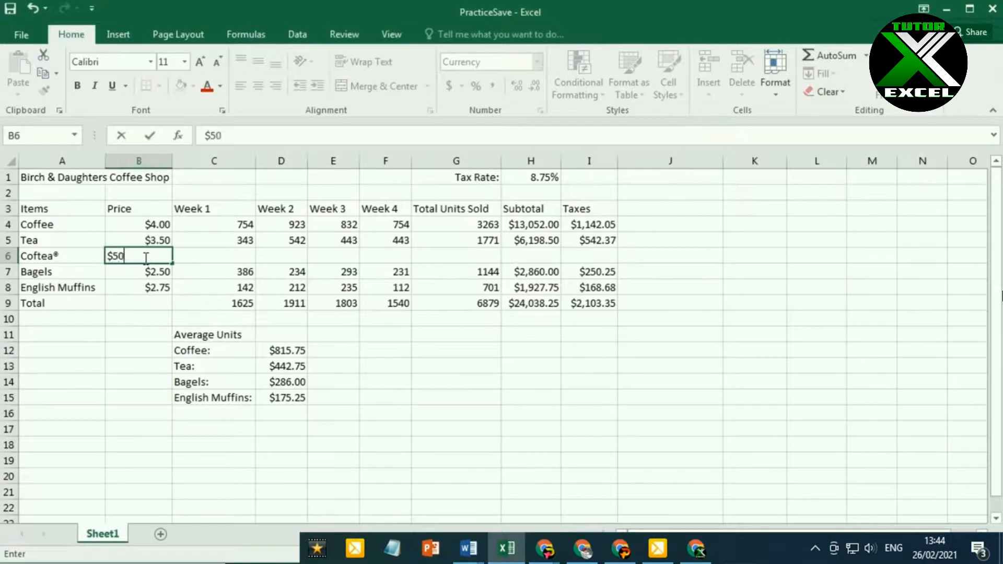
pyautogui.press('BackSpace')
pyautogui.write('.00')
pyautogui.press('Tab')
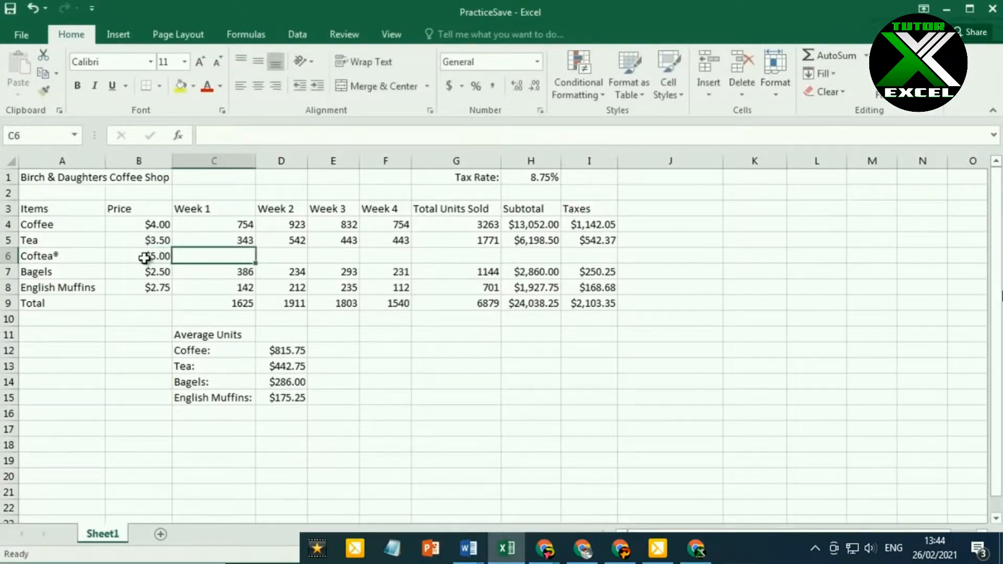
# Step: Enter the Coftea® units for Weeks 1 to 4 in C6 to F6: 600, 655, 412 and 686
pyautogui.write('600')
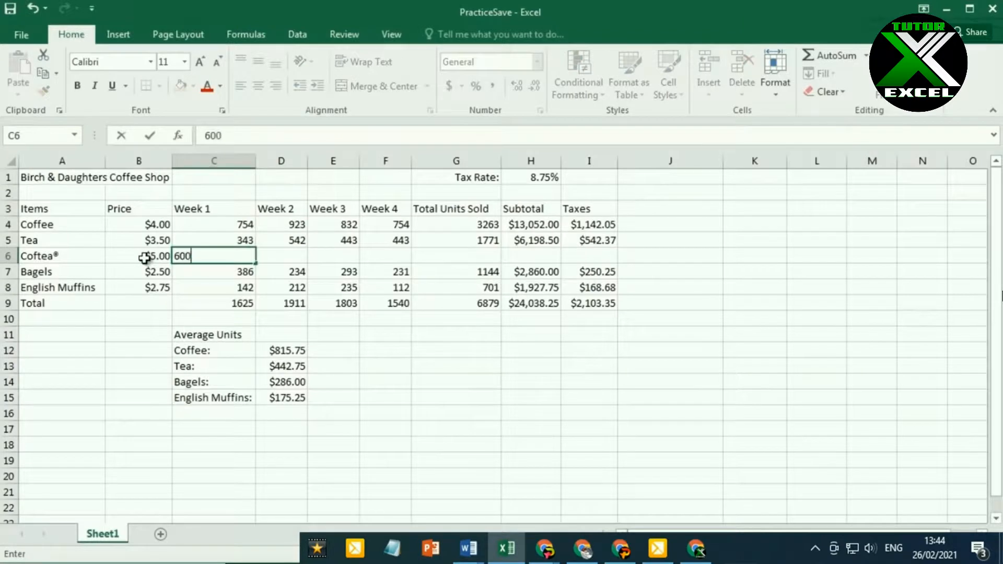
pyautogui.press('Tab')
pyautogui.write('655')
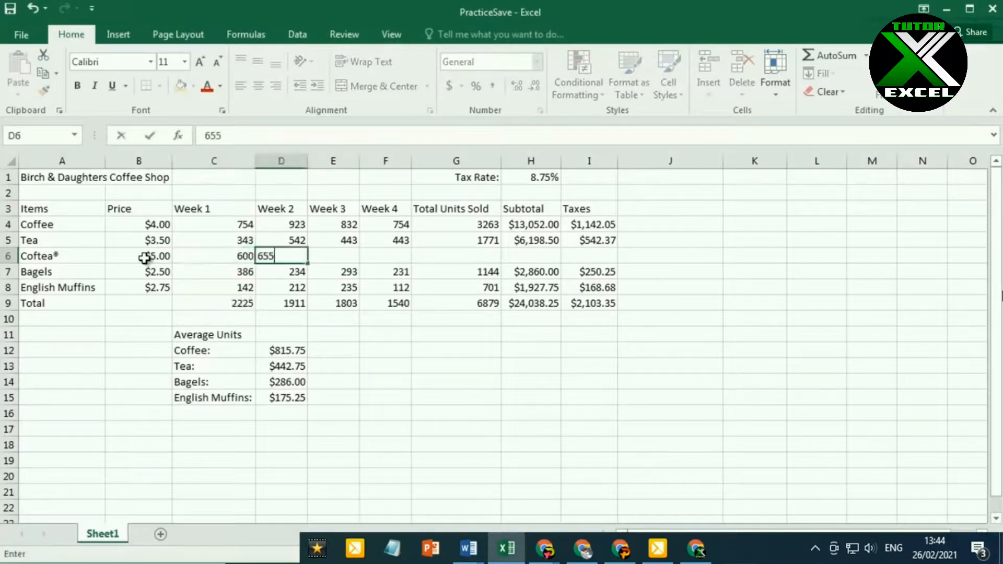
pyautogui.press('Return')
pyautogui.press('Up')
pyautogui.press('Right')
pyautogui.press('Right')
pyautogui.press('Right')
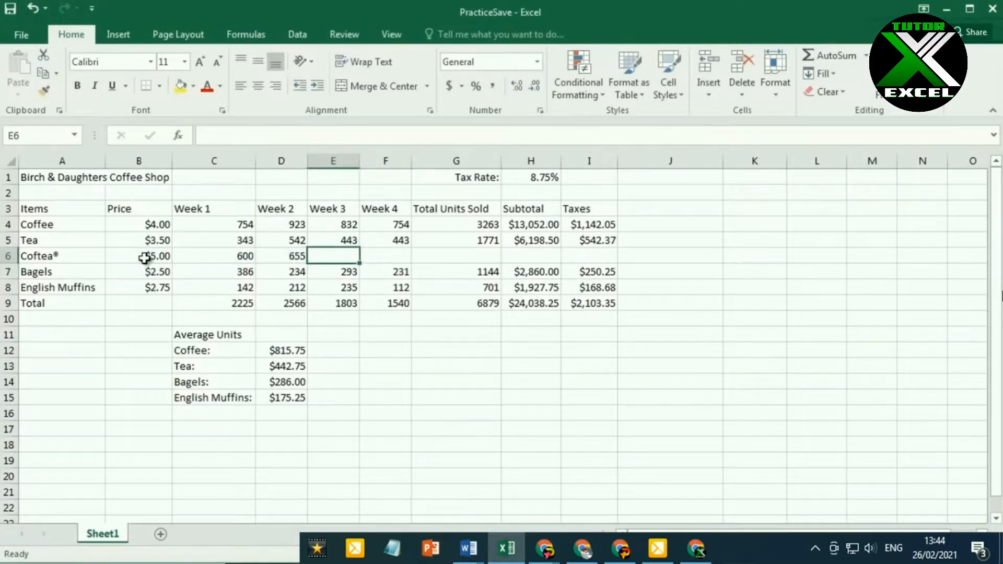
pyautogui.write('412')
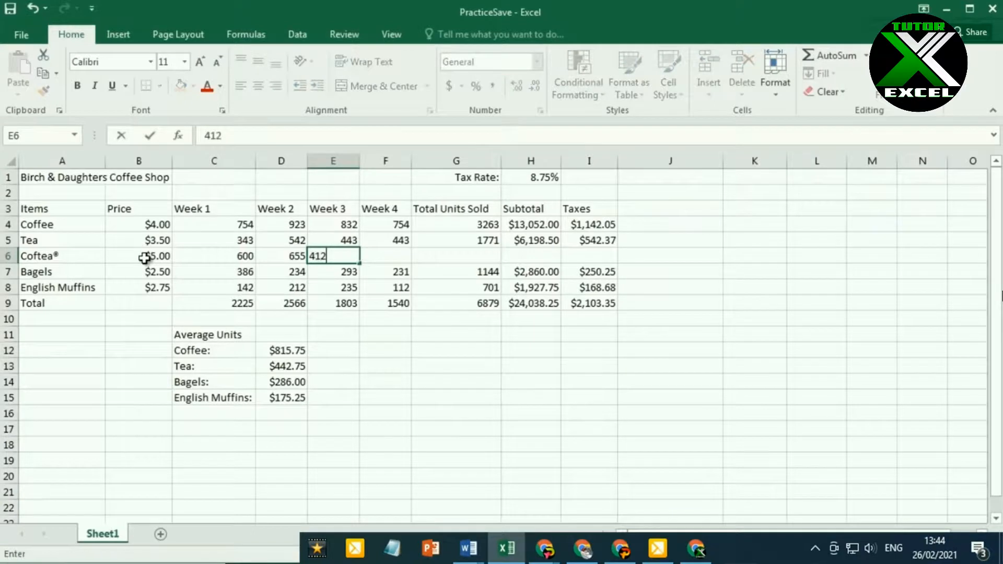
pyautogui.press('Tab')
pyautogui.write('686')
pyautogui.press('Tab')
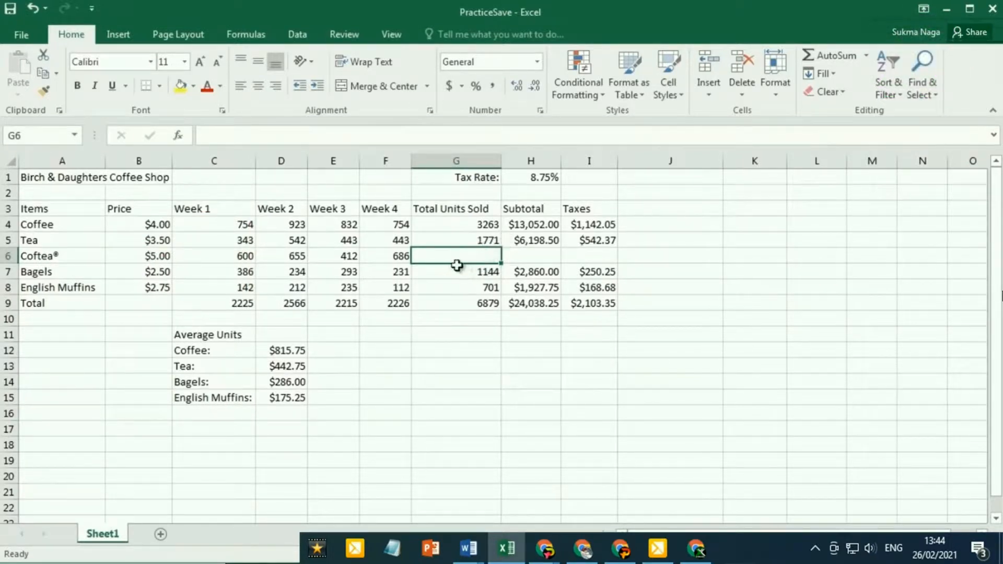
# Step: Review the tea formulas in G5 to I5 and fill the total units sold formula from G5 down into G6
pyautogui.click(484, 242)
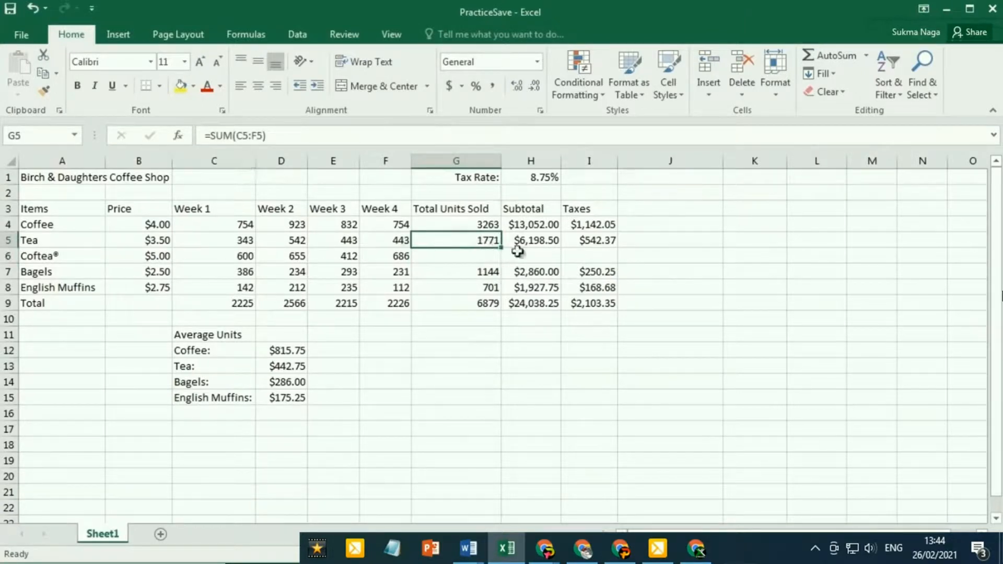
pyautogui.click(529, 241)
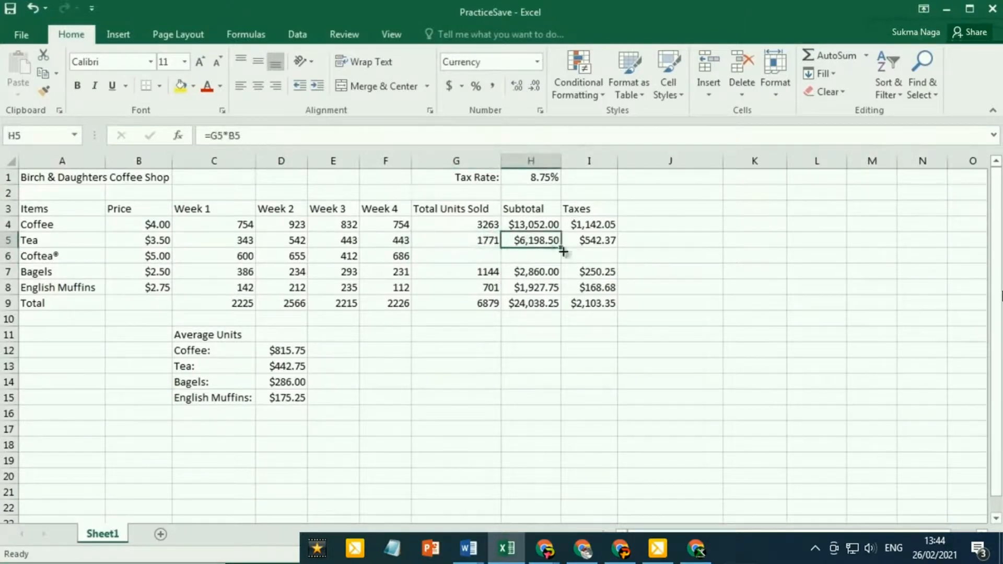
pyautogui.click(597, 240)
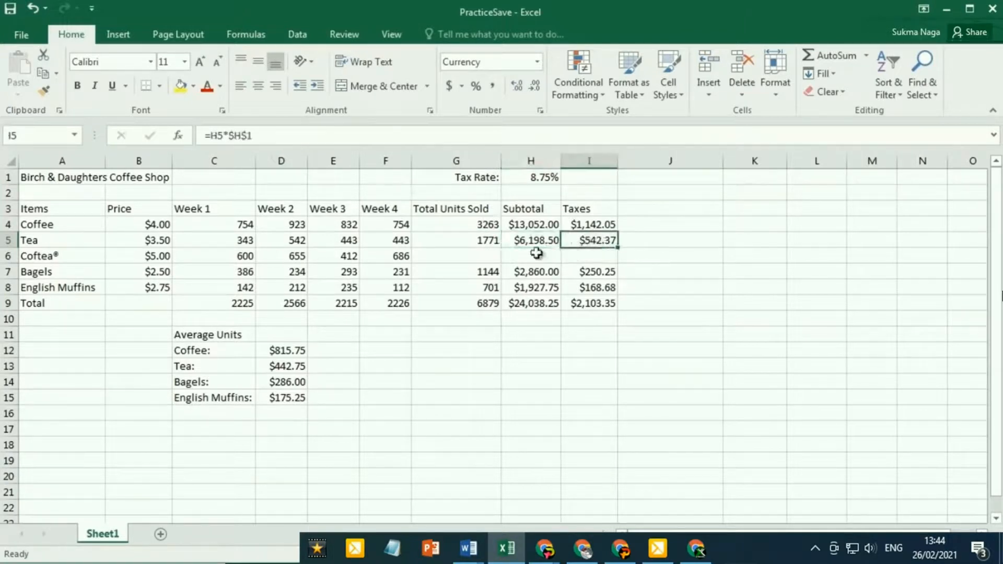
pyautogui.moveTo(460, 257); pyautogui.dragTo(573, 258)
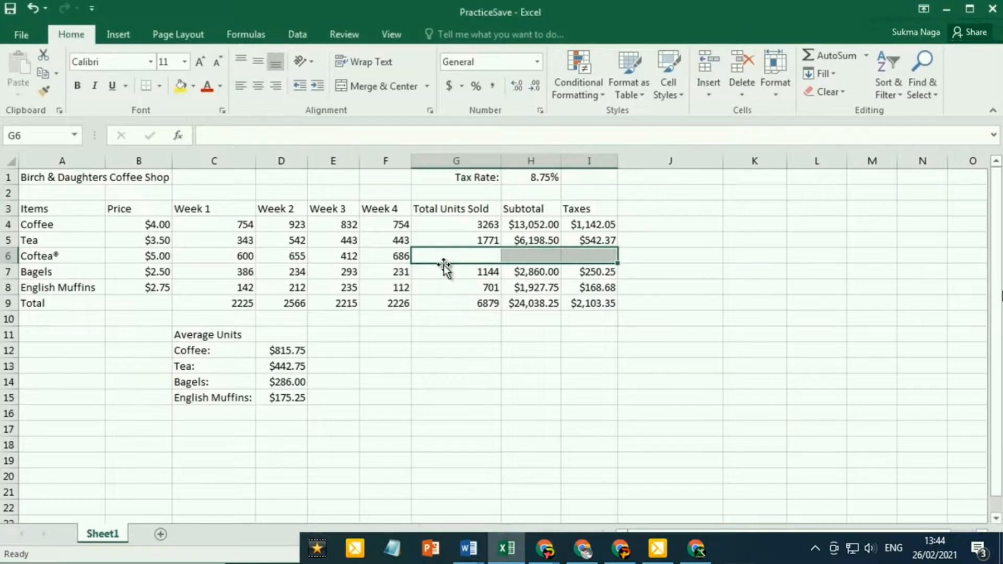
pyautogui.click(465, 242)
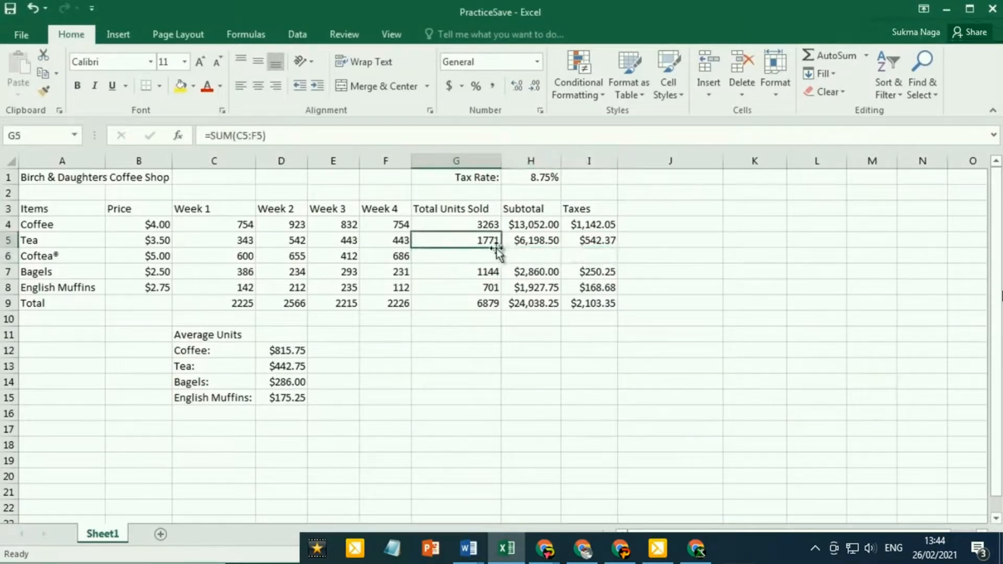
pyautogui.moveTo(500, 248); pyautogui.dragTo(542, 256)
# Step: Fill the tea subtotal formula from H5 down into the Coftea® subtotal cell H6
pyautogui.click(543, 242)
pyautogui.click(534, 240)
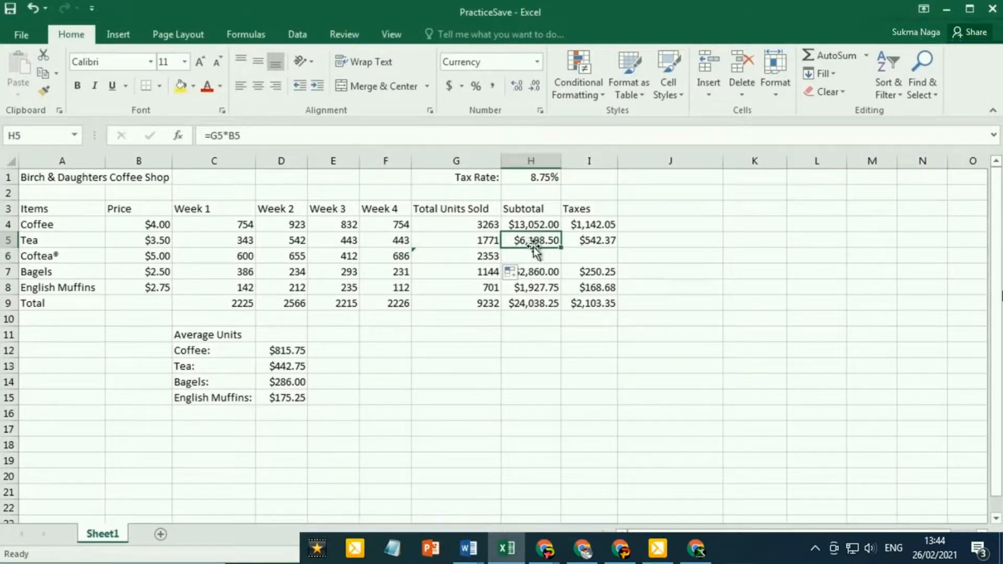
pyautogui.moveTo(534, 244); pyautogui.dragTo(533, 254)
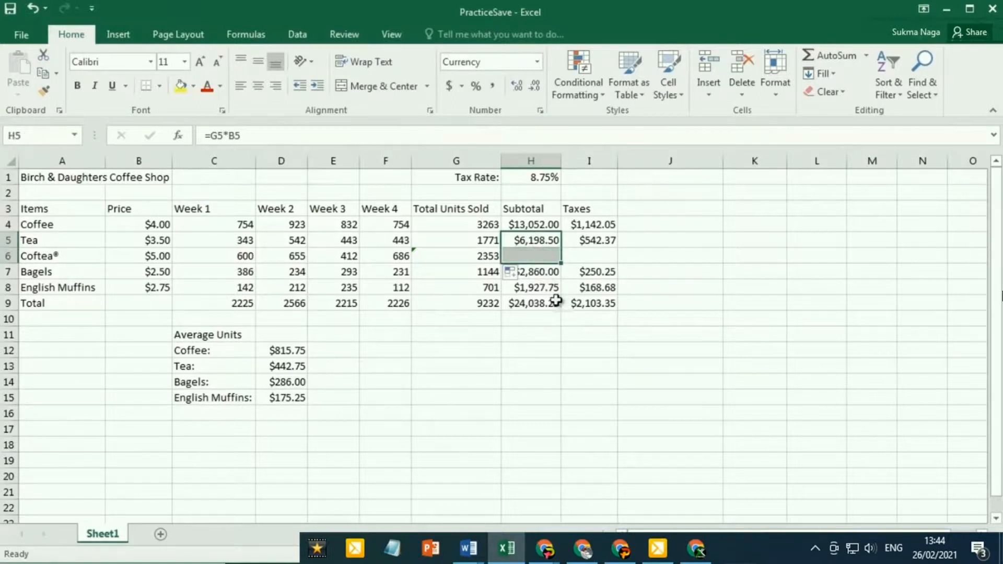
pyautogui.hotkey('ctrl', 'd')
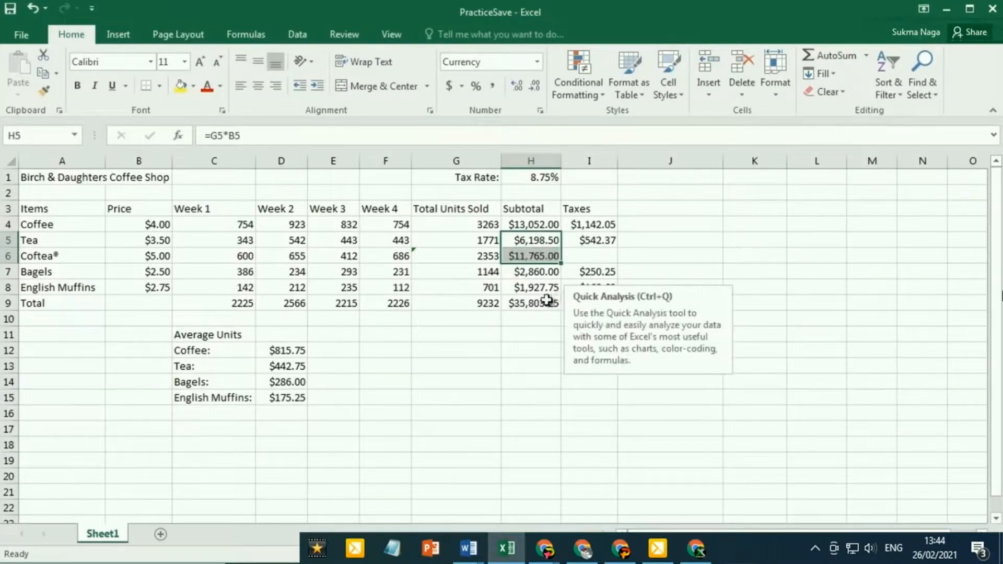
# Step: Fill the tea taxes formula with its absolute tax-rate reference from I5 down into the Coftea® taxes cell I6
pyautogui.click(592, 256)
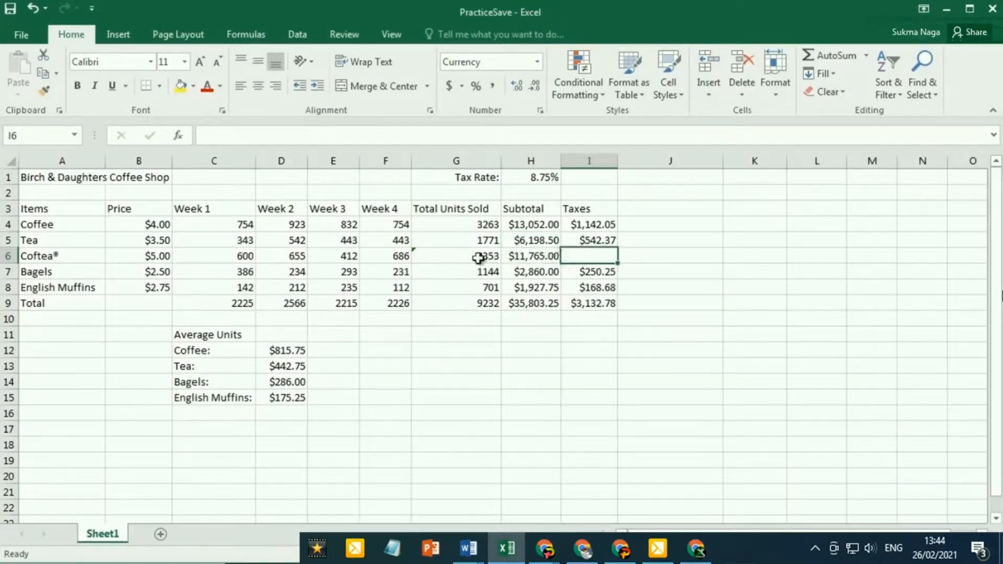
pyautogui.click(605, 240)
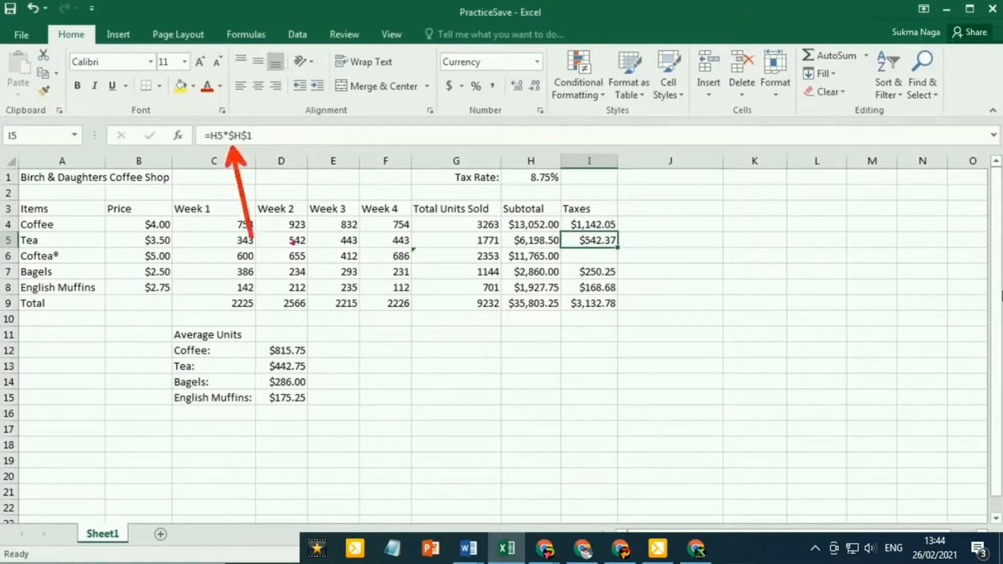
pyautogui.moveTo(617, 248)
pyautogui.mouseDown()
pyautogui.moveTo(611, 263)
pyautogui.moveTo(614, 248)
pyautogui.mouseUp()
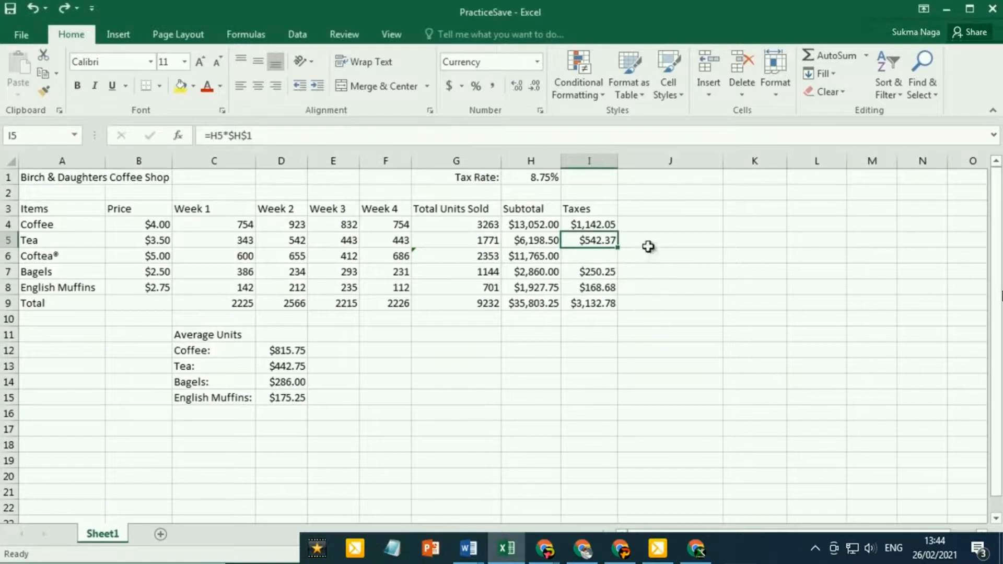
pyautogui.moveTo(621, 251); pyautogui.dragTo(617, 264)
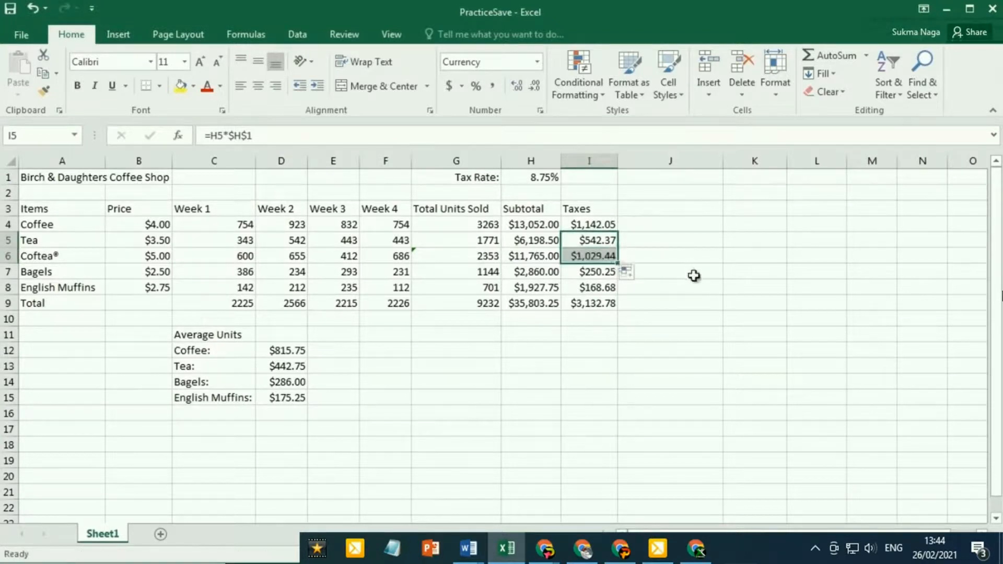
# Step: Insert one blank sheet column before column A, ahead of the title and item names
pyautogui.click(538, 275)
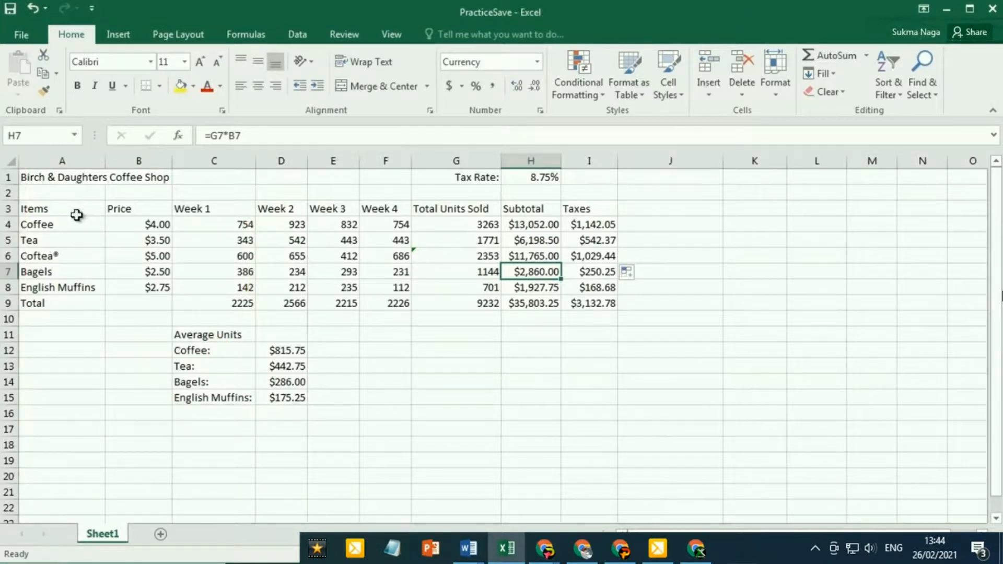
pyautogui.click(67, 178)
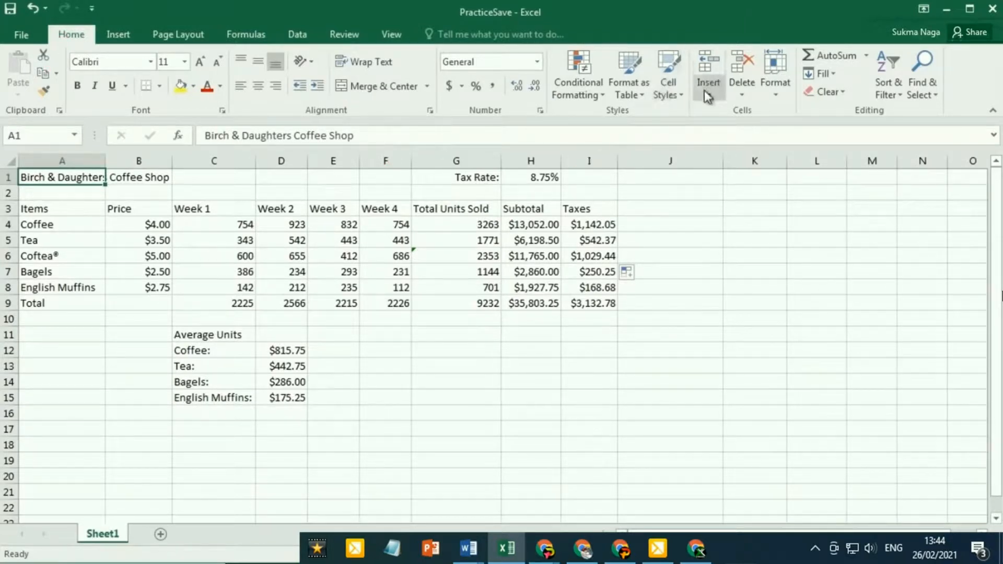
pyautogui.click(731, 150)
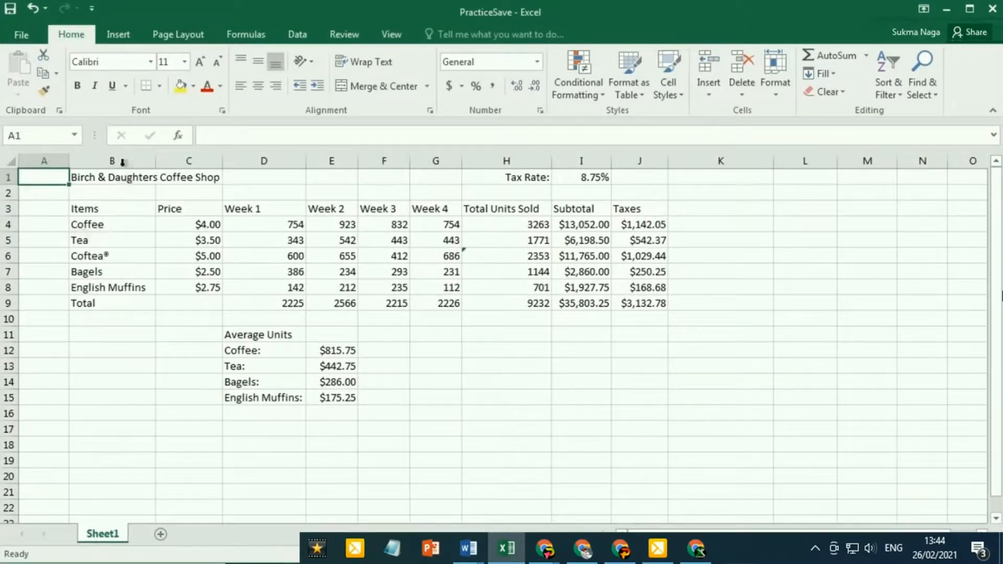
# Step: Insert two more blank columns before column A by using columns A and B as the selection
pyautogui.moveTo(42, 161); pyautogui.dragTo(103, 192)
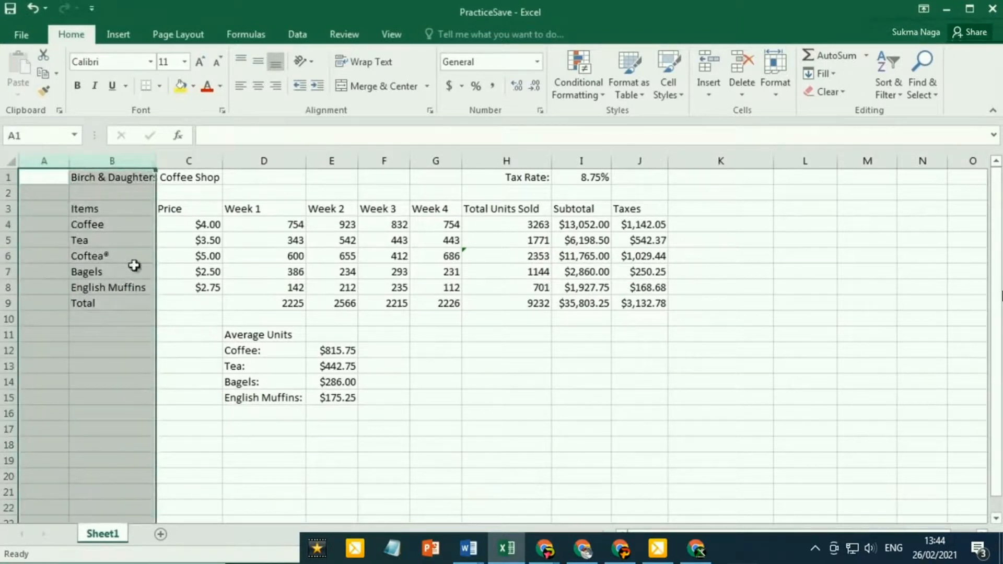
pyautogui.moveTo(43, 159); pyautogui.dragTo(109, 155)
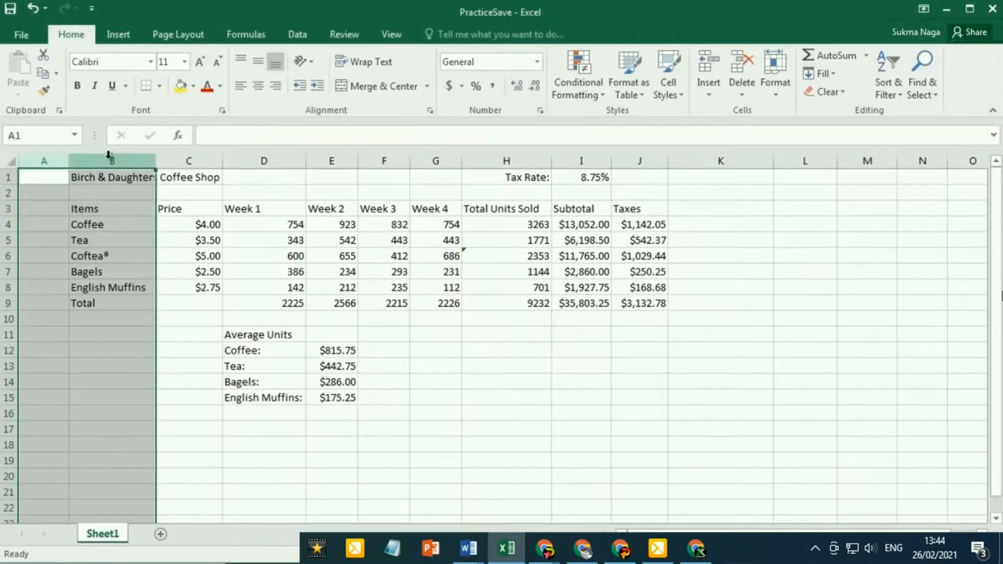
pyautogui.rightClick(108, 156)
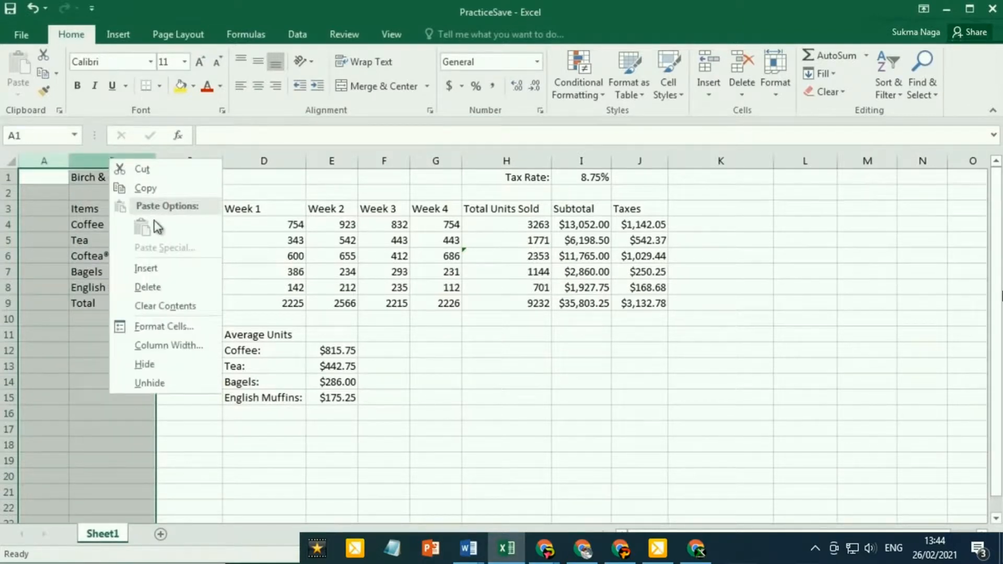
pyautogui.click(165, 268)
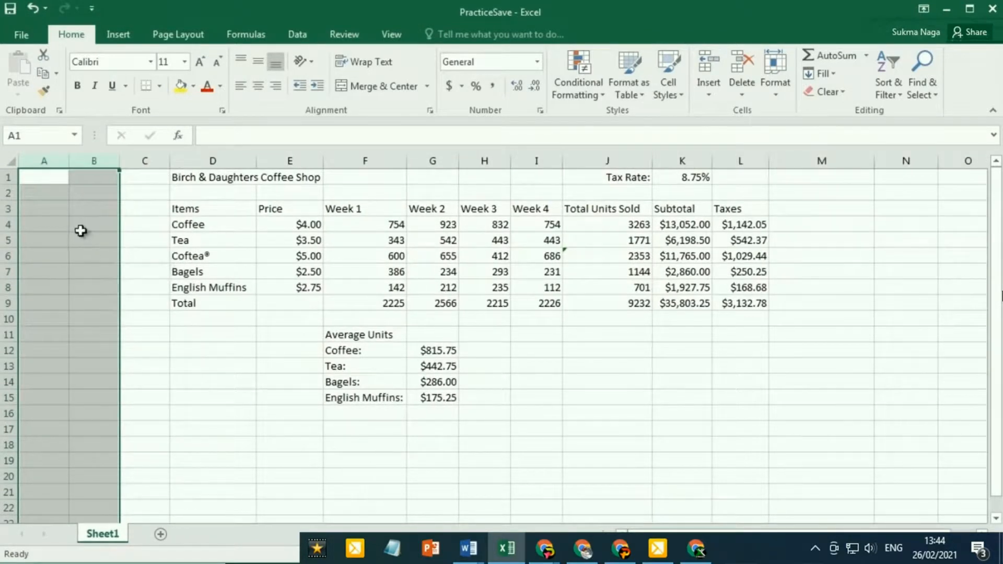
pyautogui.click(72, 261)
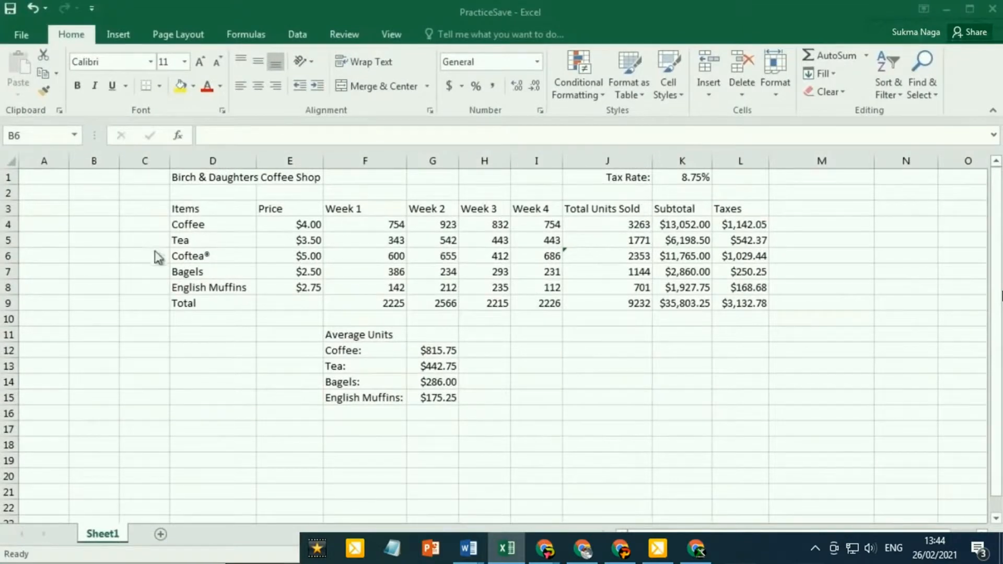
pyautogui.click(179, 259)
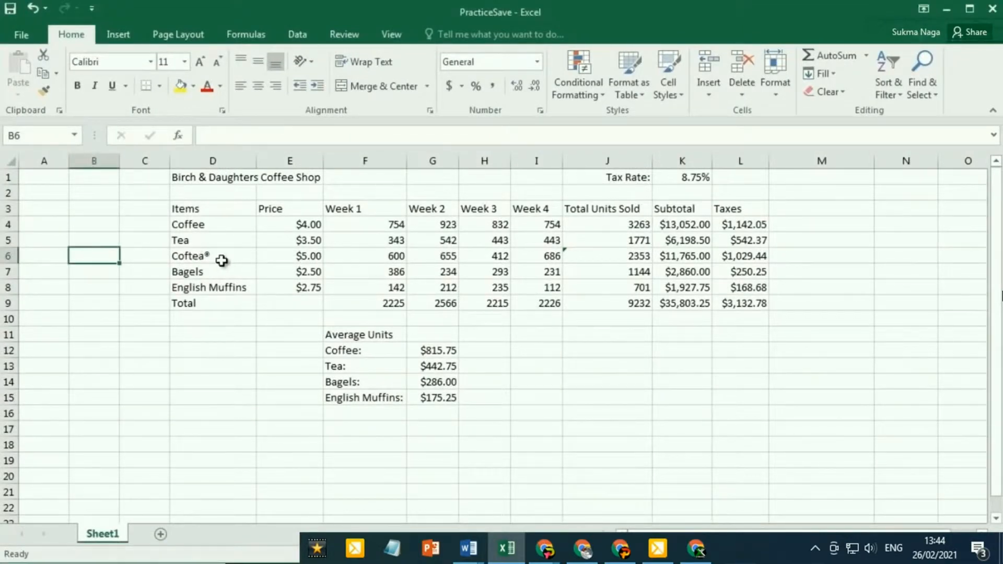
pyautogui.moveTo(164, 175); pyautogui.dragTo(42, 338)
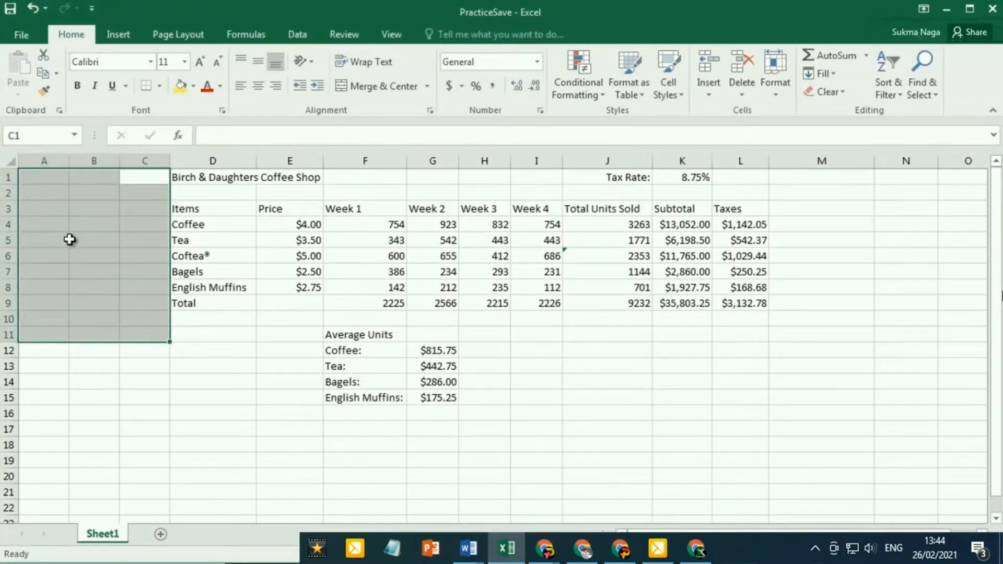
pyautogui.click(77, 207)
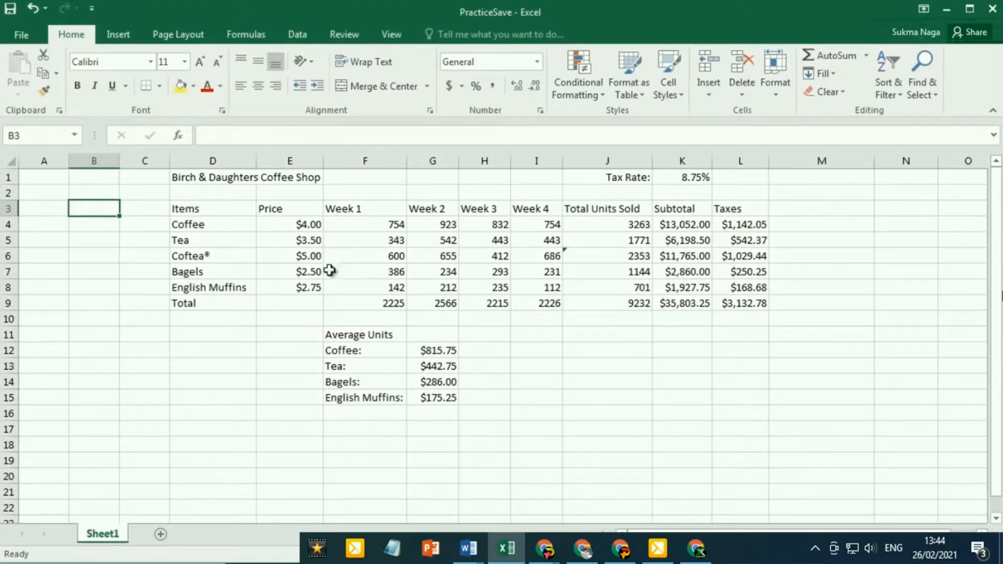
# Step: Move the title Birch & Daughters Coffee Shop from D1 to A1
pyautogui.click(197, 177)
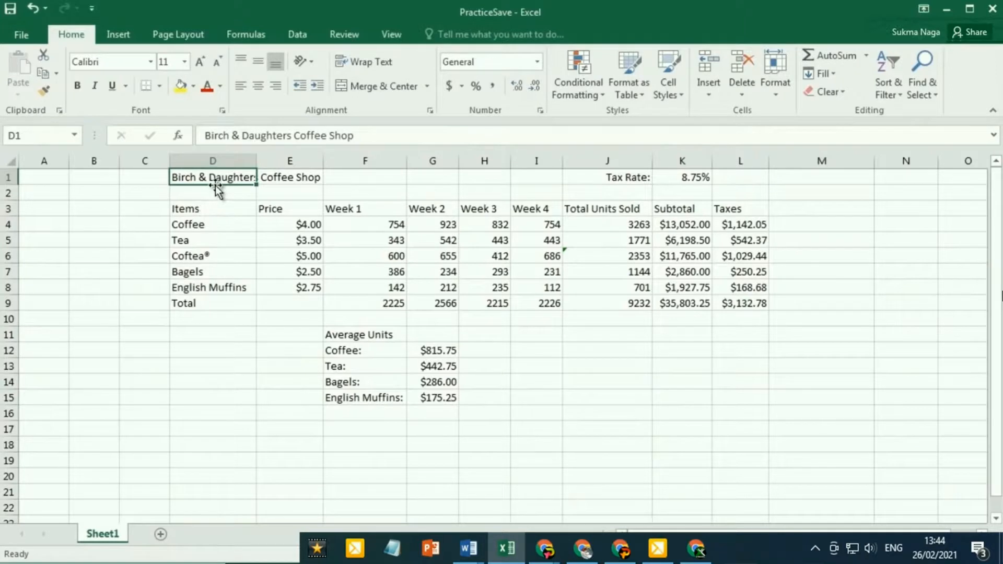
pyautogui.moveTo(216, 186); pyautogui.dragTo(65, 179)
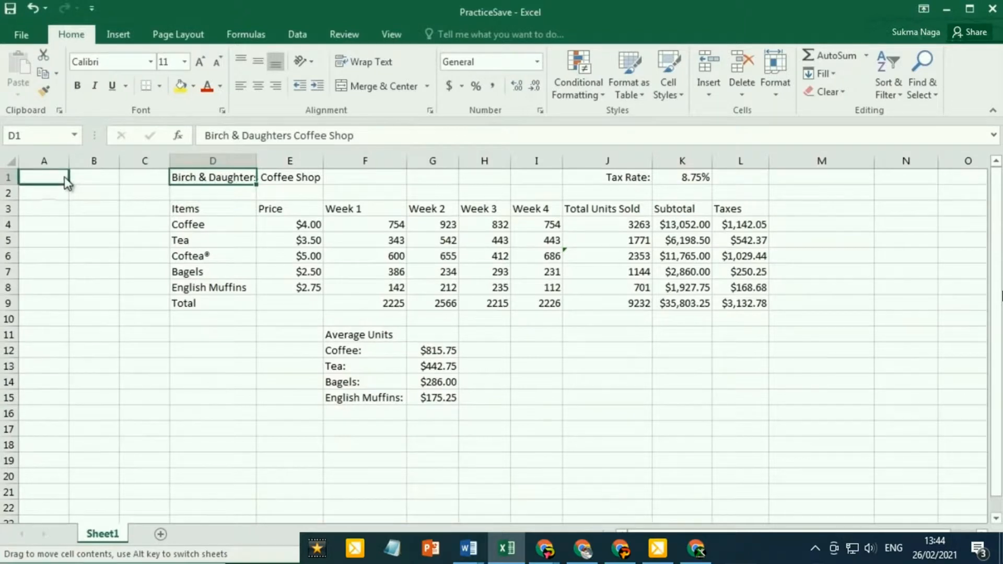
pyautogui.moveTo(64, 177)
pyautogui.mouseDown()
pyautogui.moveTo(81, 211)
pyautogui.moveTo(68, 208)
pyautogui.moveTo(82, 190)
pyautogui.moveTo(52, 189)
pyautogui.mouseUp()
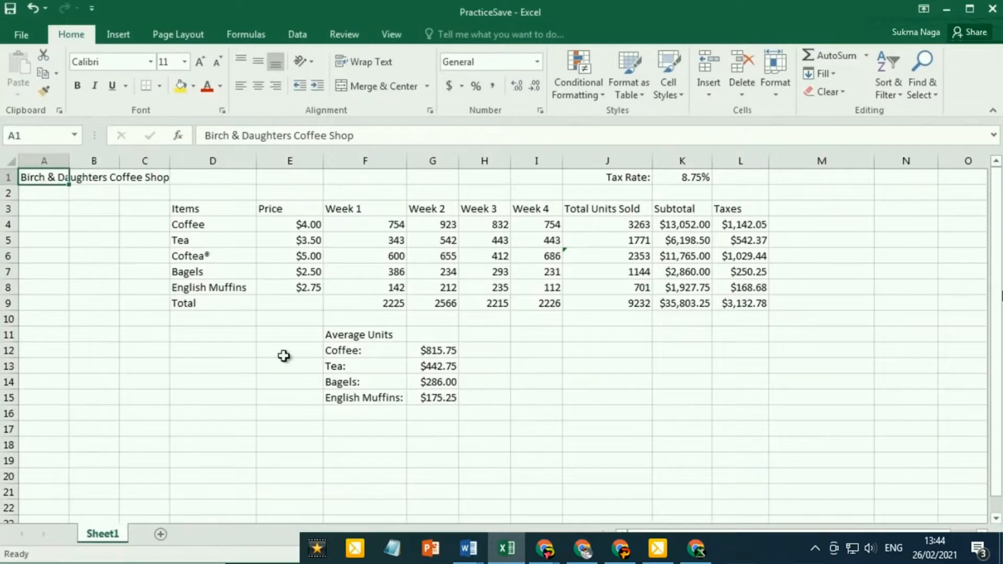
pyautogui.hotkey('ctrl', '2')
pyautogui.moveTo(324, 324)
pyautogui.mouseDown()
pyautogui.moveTo(390, 399)
pyautogui.moveTo(456, 412)
pyautogui.mouseUp()
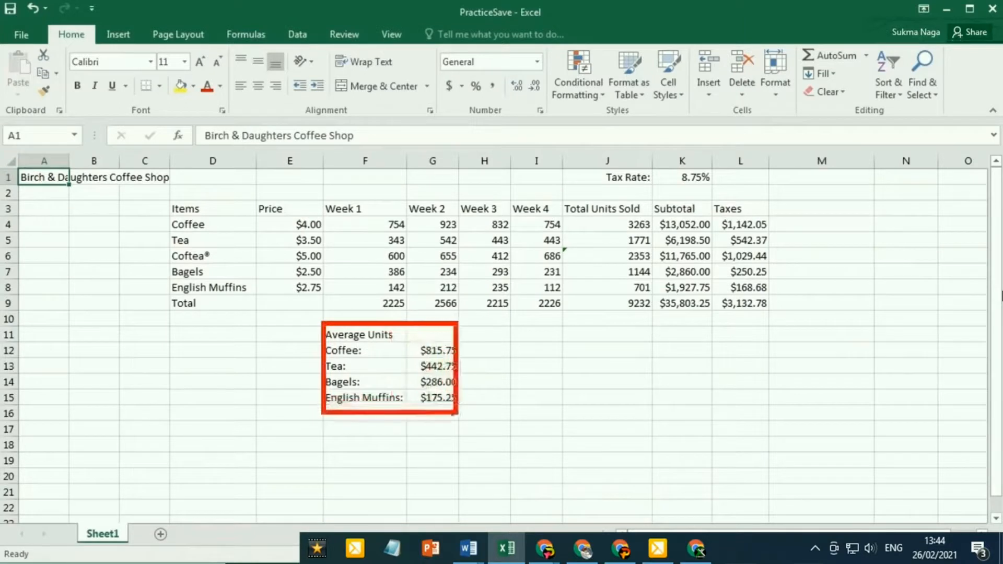
pyautogui.moveTo(167, 329)
pyautogui.mouseDown()
pyautogui.moveTo(280, 416)
pyautogui.moveTo(319, 413)
pyautogui.mouseUp()
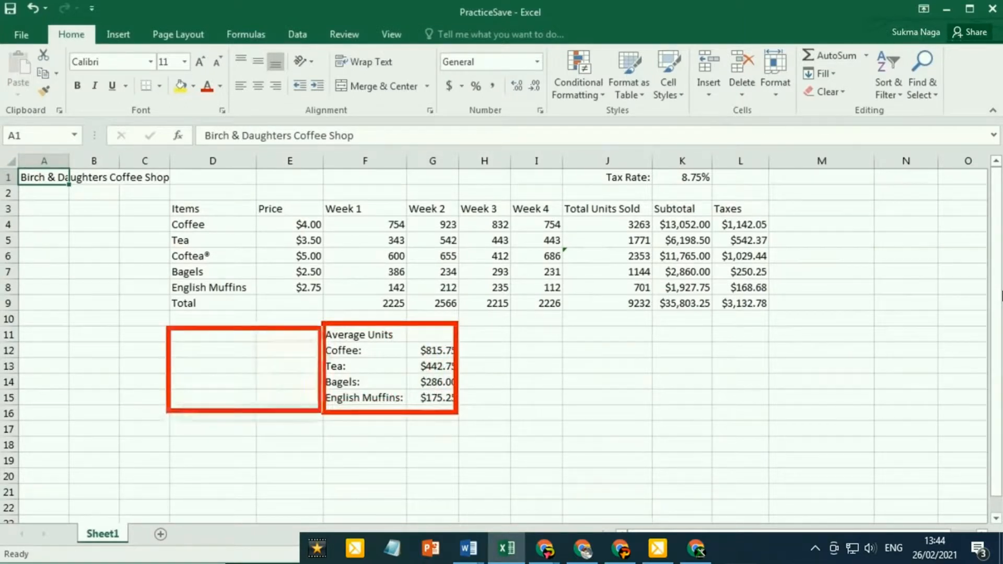
pyautogui.press('Escape')
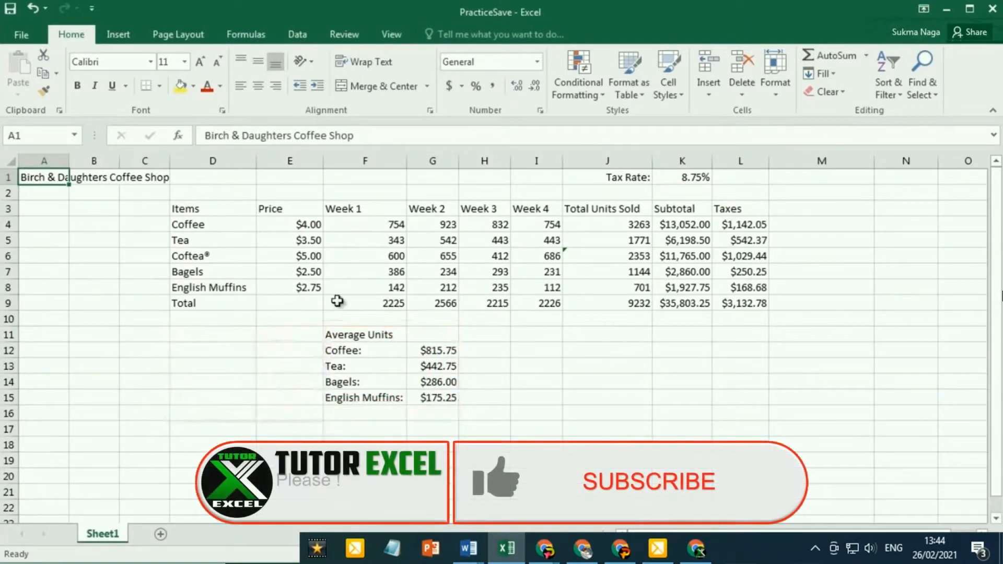
# Step: Cut the Average Units block in F11:G15 and paste it starting at D11, under the Items column
pyautogui.moveTo(347, 333); pyautogui.dragTo(420, 402)
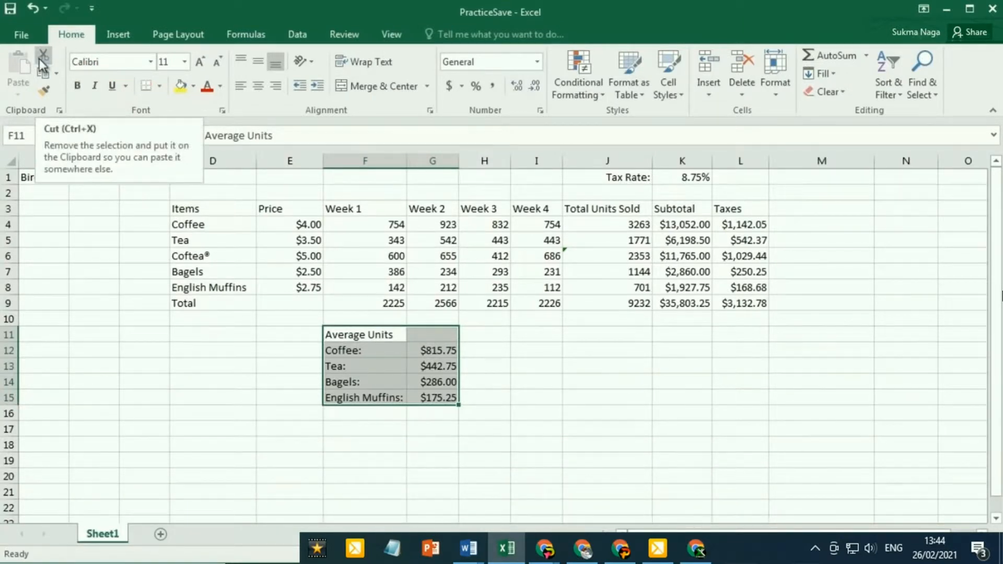
pyautogui.click(39, 58)
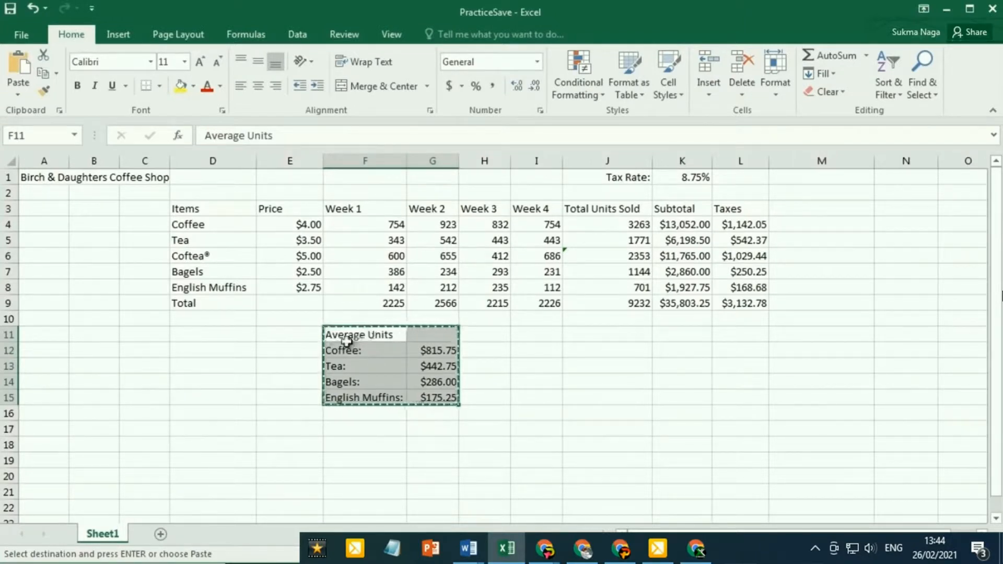
pyautogui.click(214, 339)
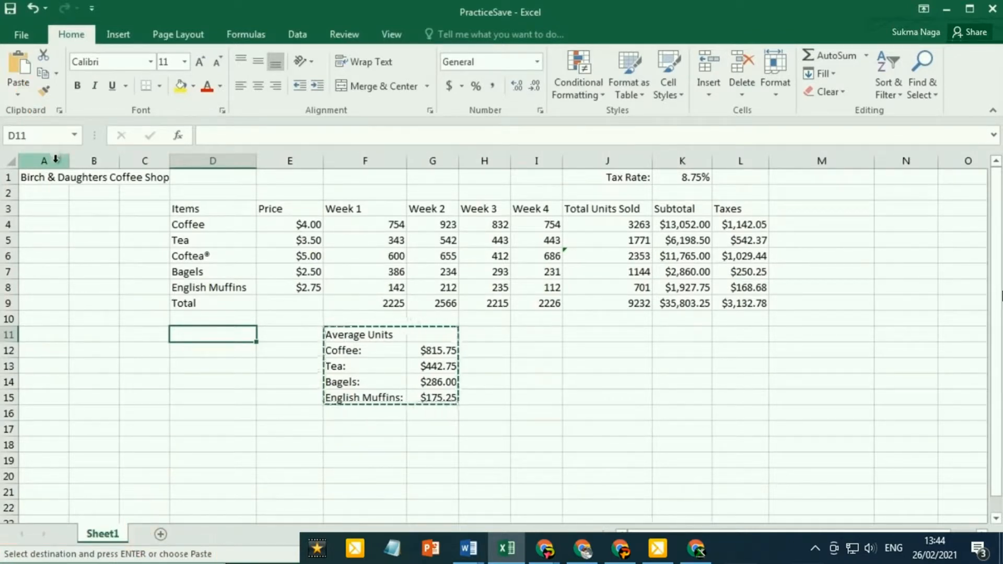
pyautogui.press('Return')
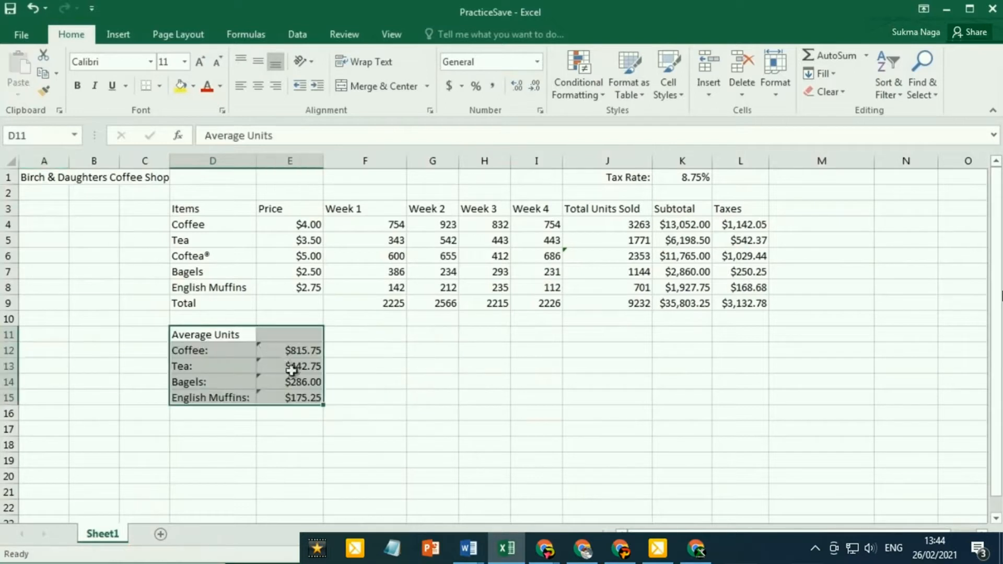
pyautogui.click(374, 340)
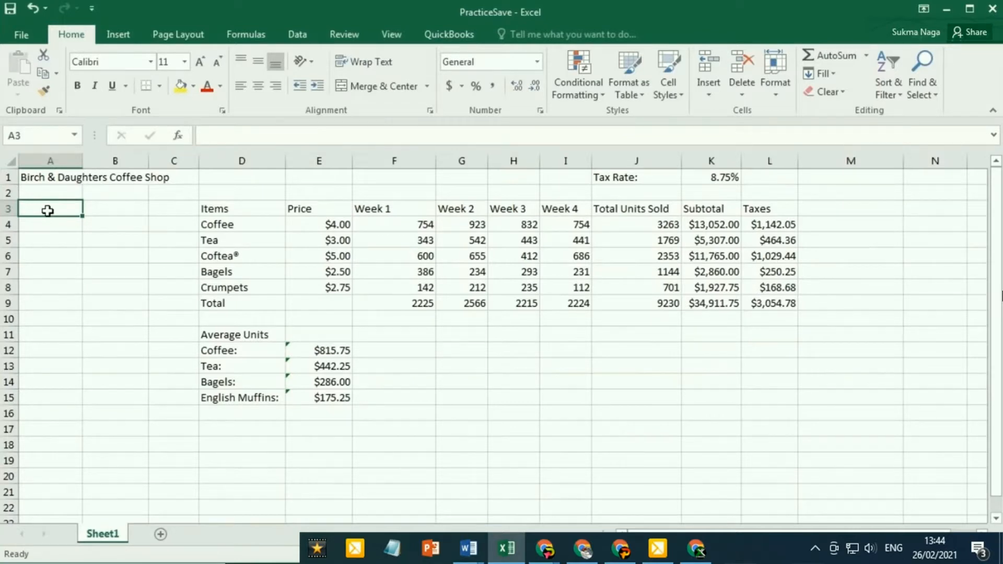
# Step: Enter the heading Notes in A3 and Sunday in A4, and select A4
pyautogui.write('Notes')
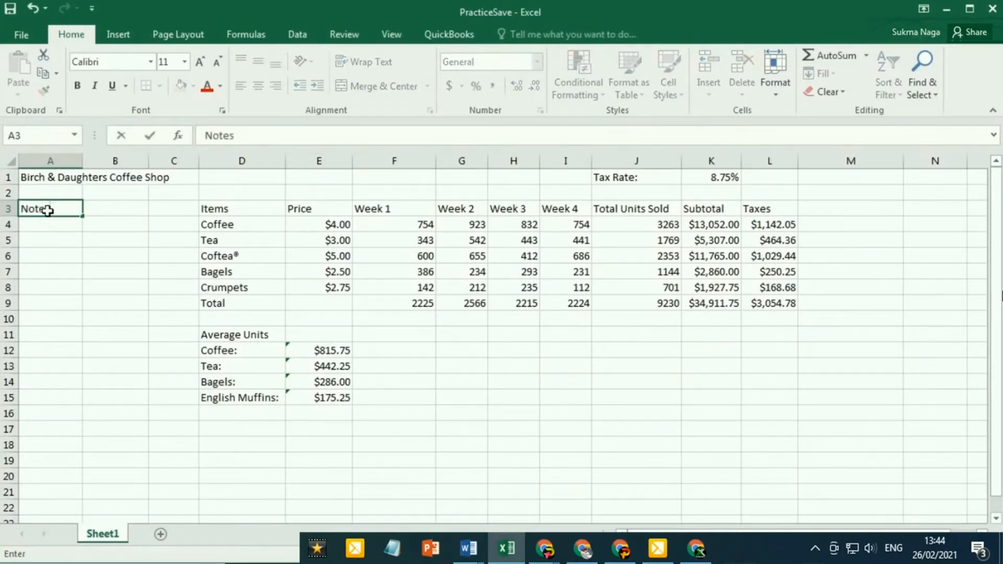
pyautogui.press('Return')
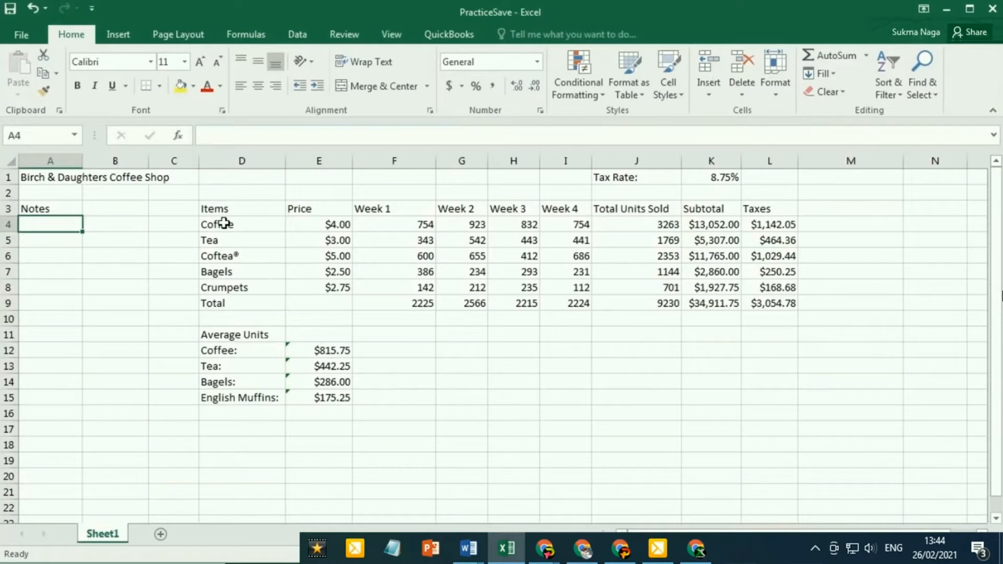
pyautogui.write('Sunday')
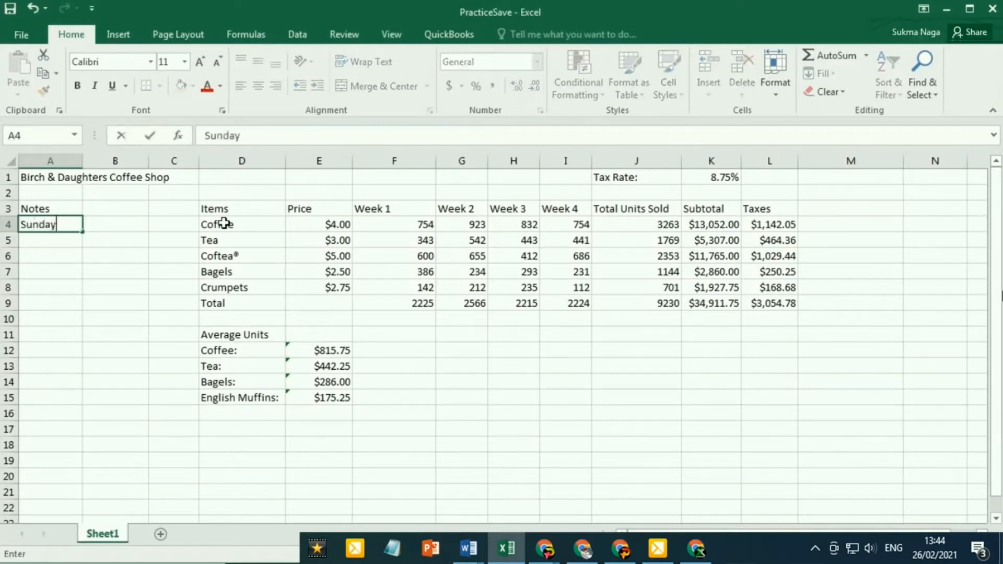
pyautogui.press('Return')
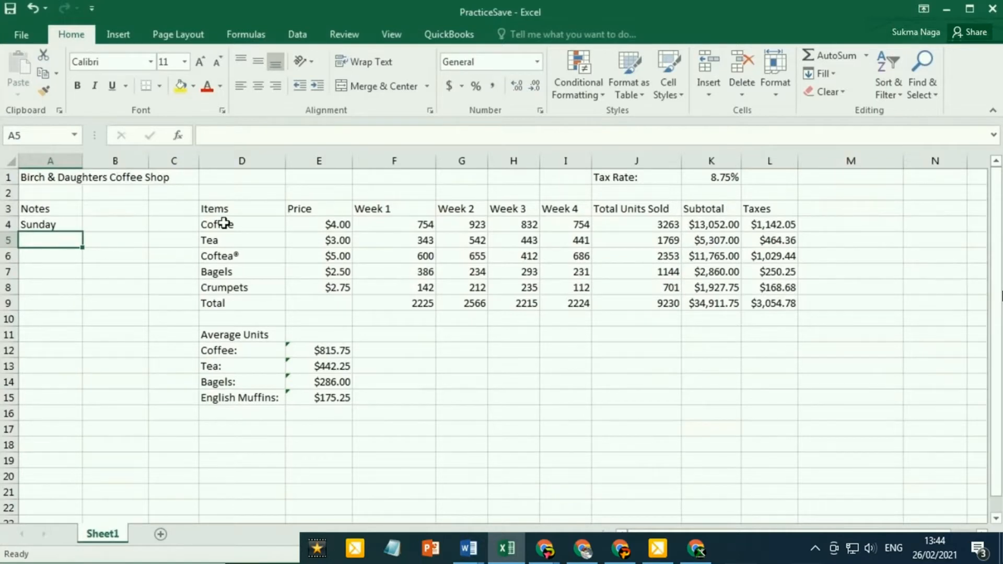
pyautogui.click(70, 222)
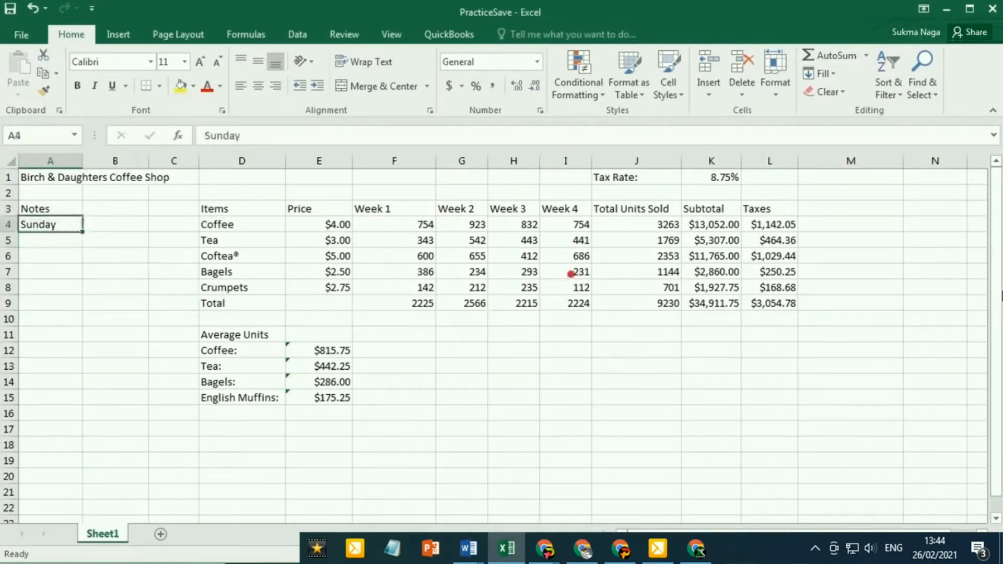
pyautogui.moveTo(679, 217); pyautogui.dragTo(801, 309)
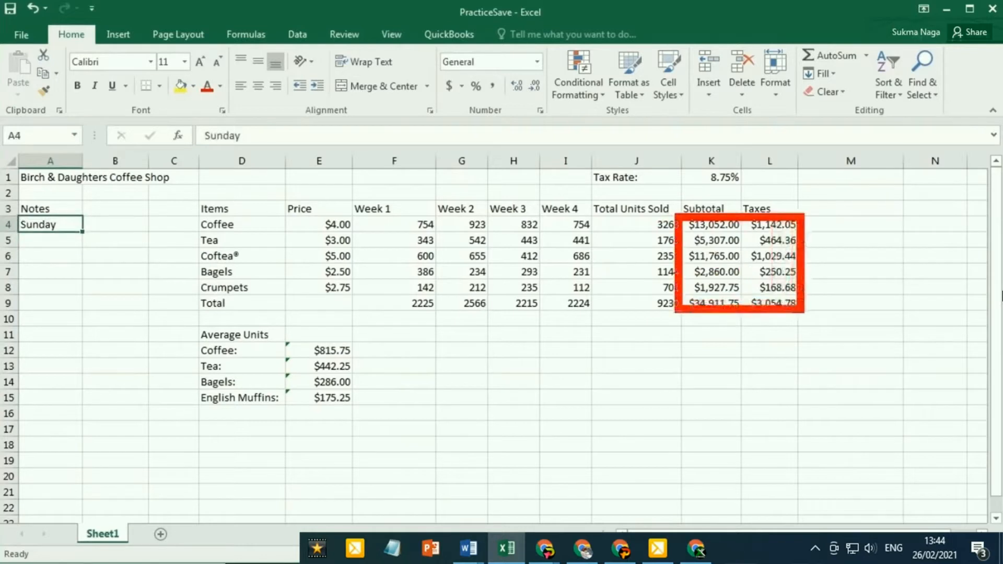
# Step: Fill the weekday series down from Sunday in A4 to A10 so the list ends at Saturday
pyautogui.press('Escape')
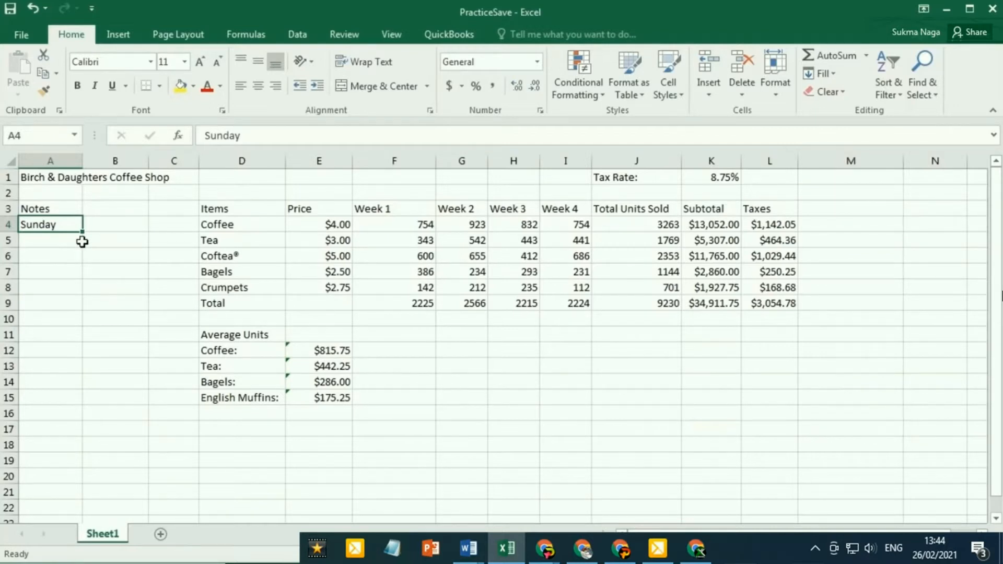
pyautogui.hotkey('ctrl', '2')
pyautogui.moveTo(85, 214); pyautogui.dragTo(17, 241)
pyautogui.press('e')
pyautogui.moveTo(83, 231); pyautogui.dragTo(80, 245)
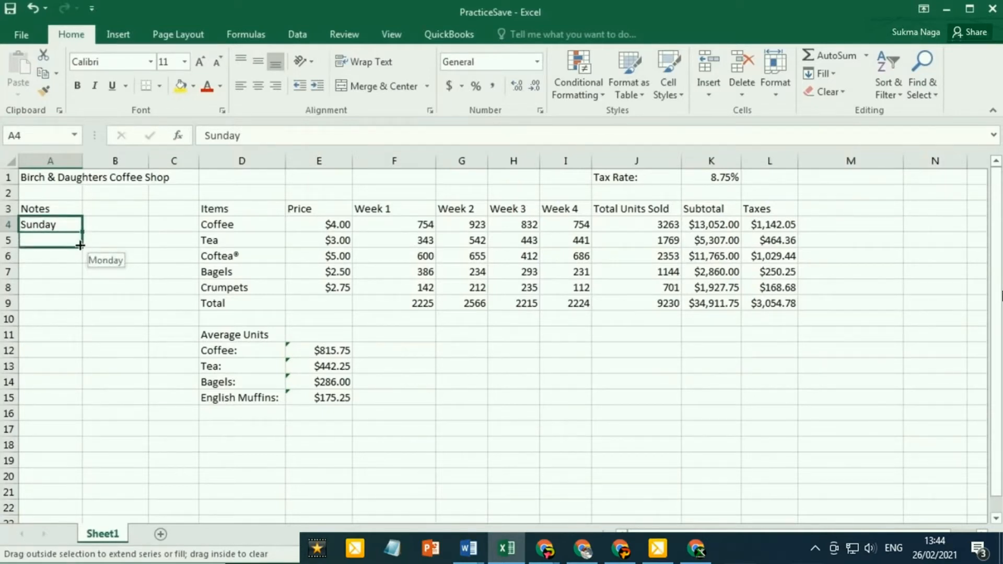
pyautogui.moveTo(80, 246); pyautogui.dragTo(74, 324)
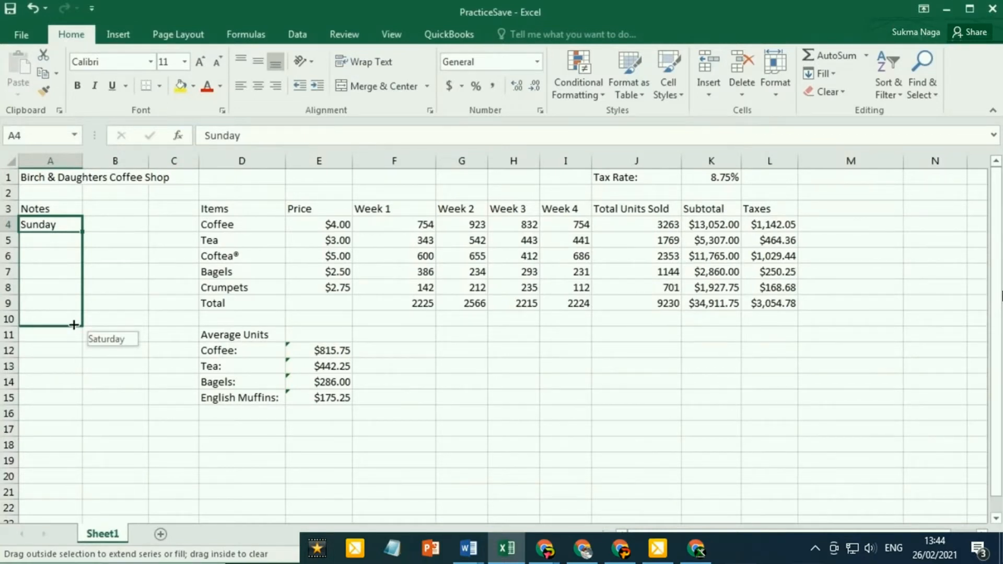
pyautogui.moveTo(74, 324); pyautogui.dragTo(81, 325)
pyautogui.moveTo(81, 325); pyautogui.dragTo(81, 323)
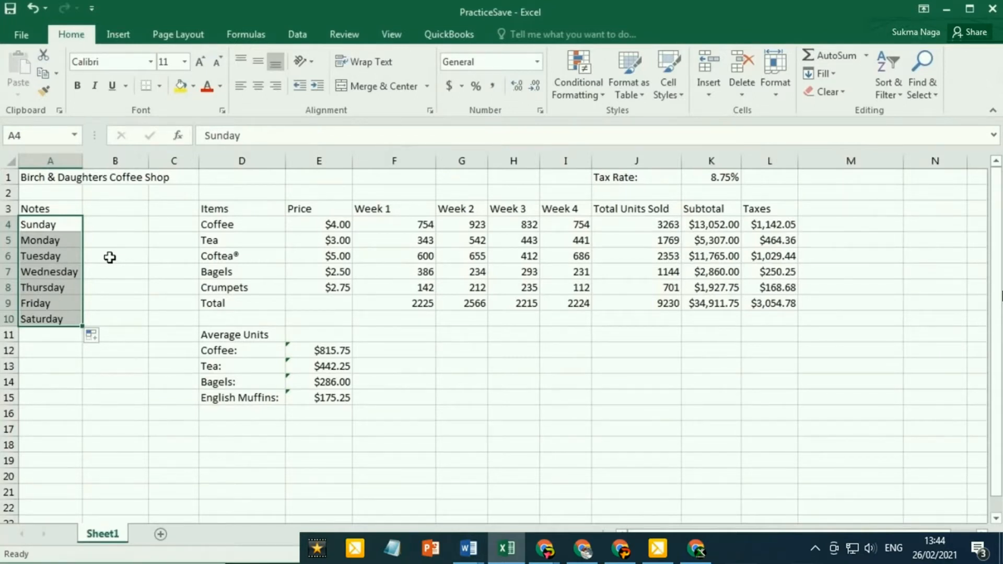
# Step: Enter the date 11/25/2015 in B4, beside the first weekday
pyautogui.click(121, 223)
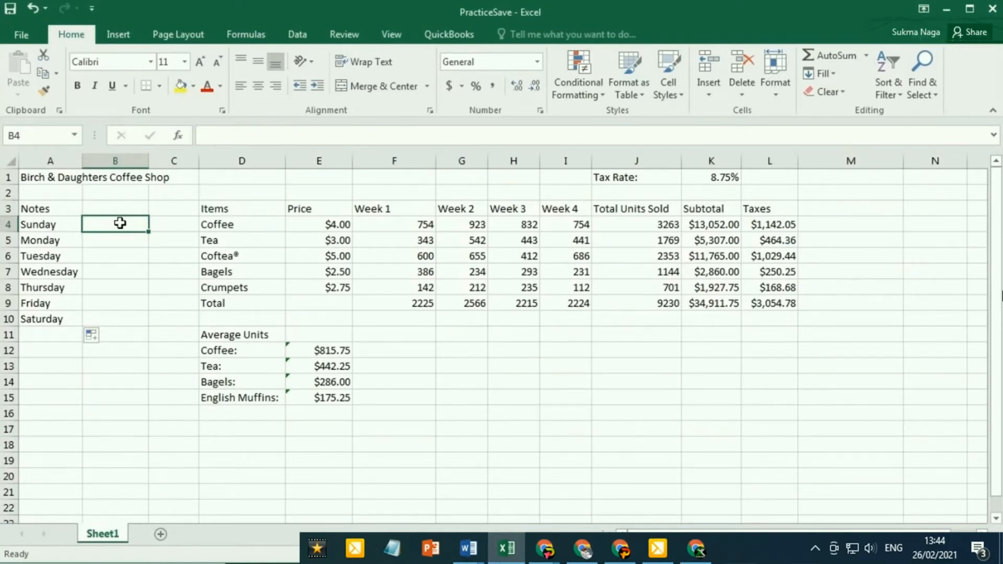
pyautogui.write('11/')
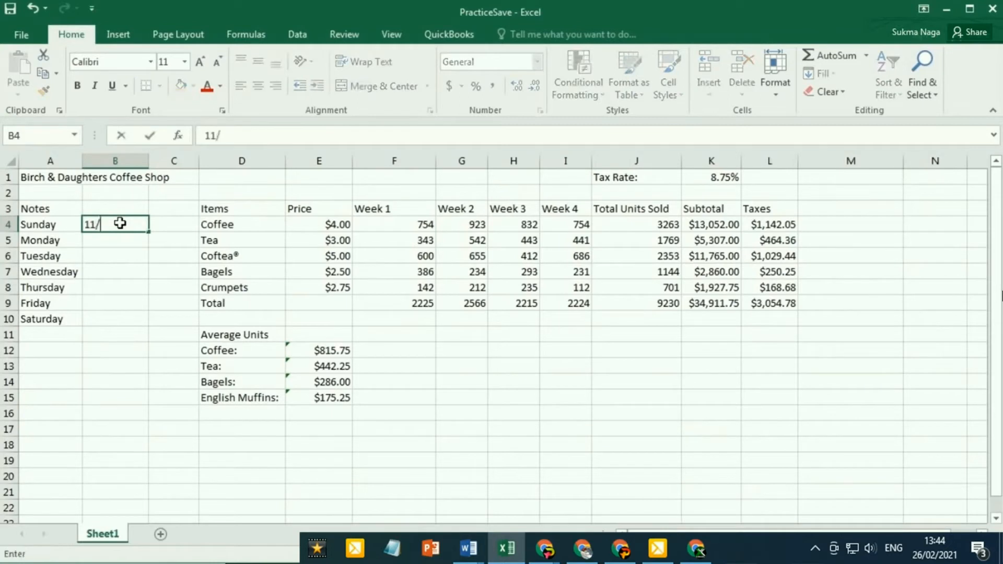
pyautogui.write('25/2015')
pyautogui.press('Return')
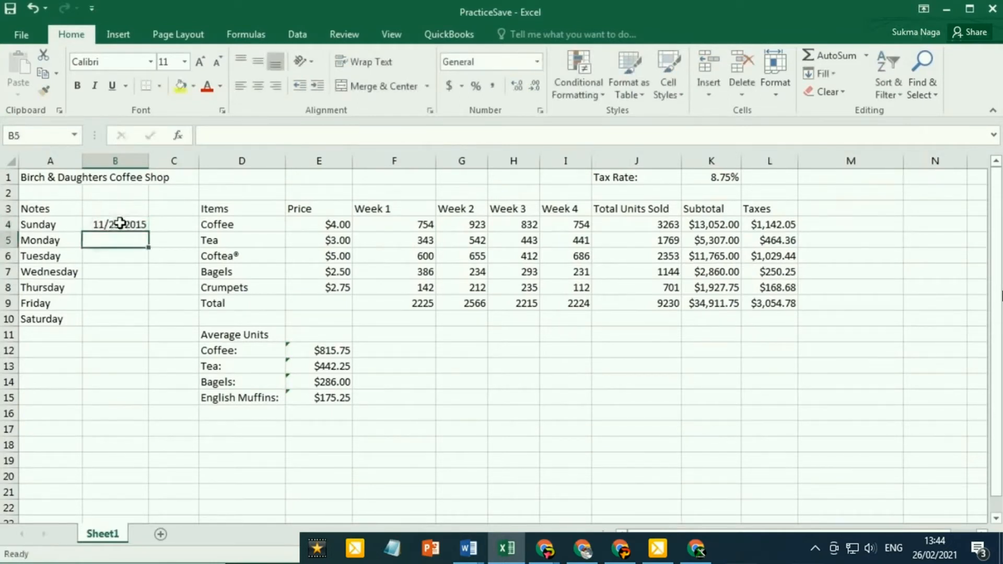
# Step: Fill the date series down from B4 to B10, one day per row alongside the weekdays
pyautogui.click(122, 225)
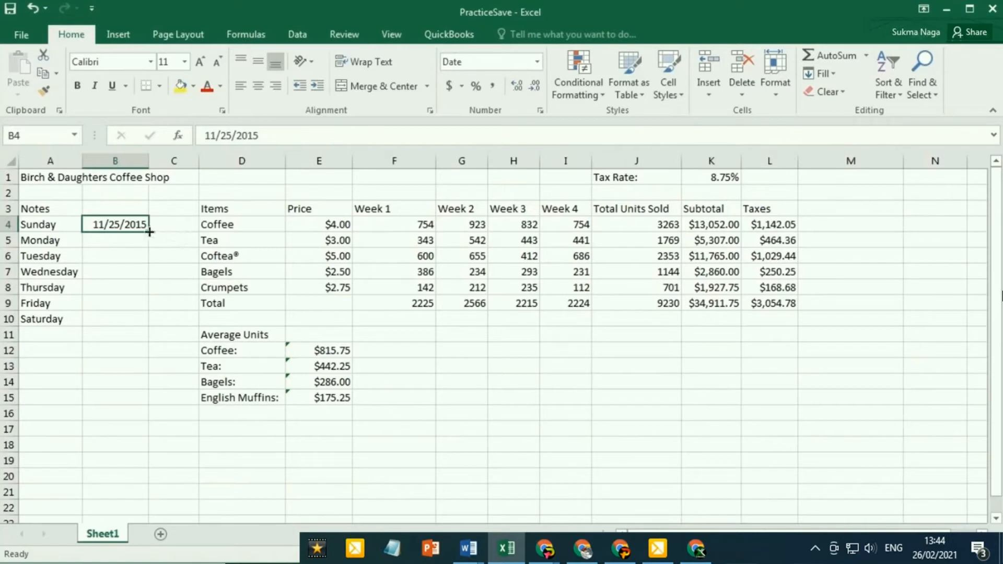
pyautogui.moveTo(150, 232); pyautogui.dragTo(149, 244)
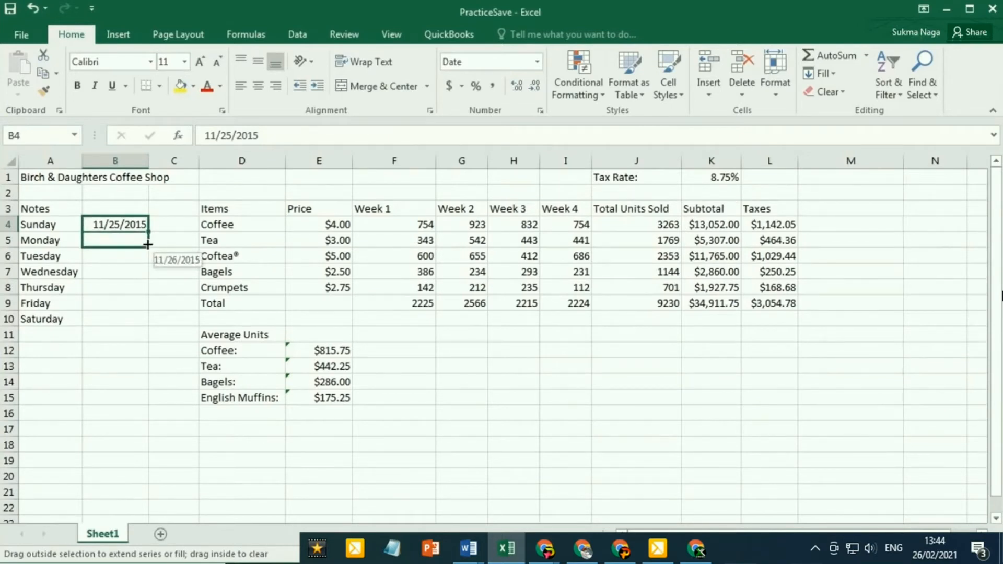
pyautogui.moveTo(149, 244); pyautogui.dragTo(136, 308)
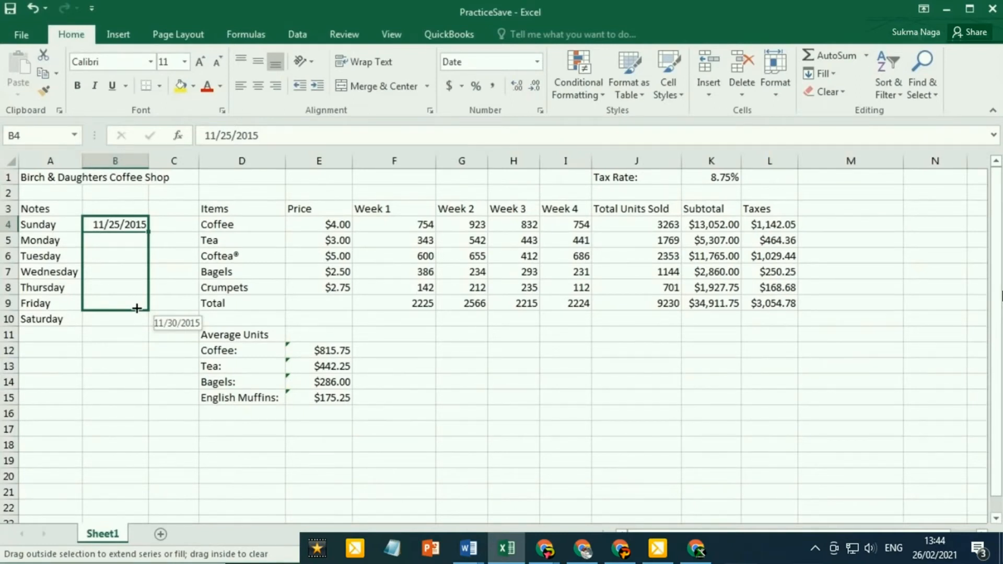
pyautogui.moveTo(136, 308); pyautogui.dragTo(146, 325)
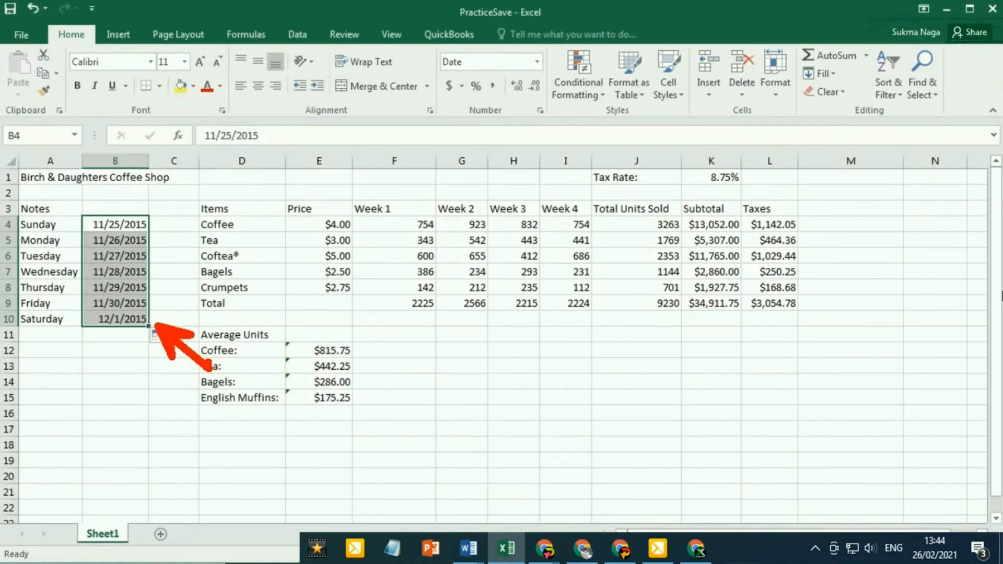
pyautogui.click(172, 284)
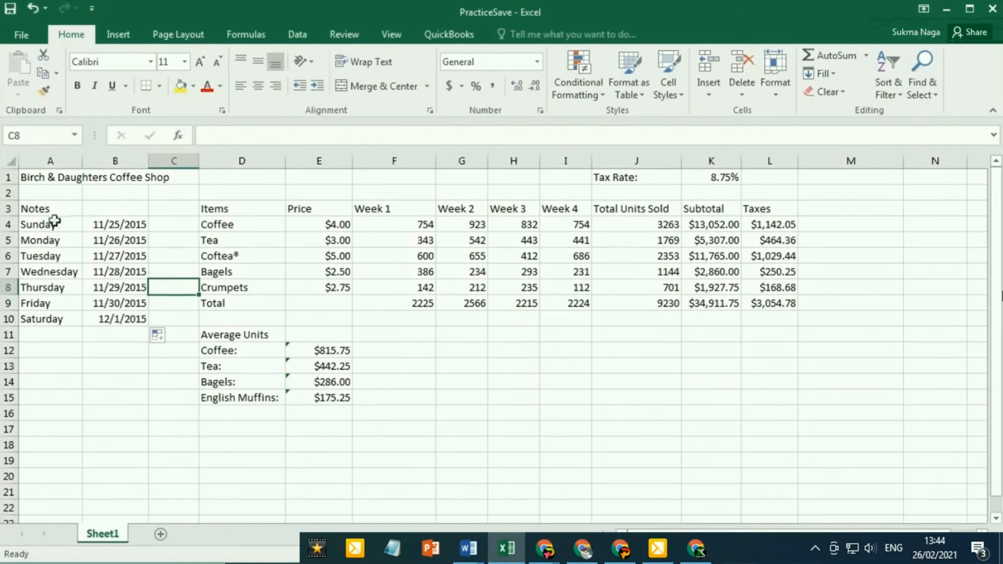
# Step: Replace the weekday in A4 with the abbreviation Sun
pyautogui.click(56, 223)
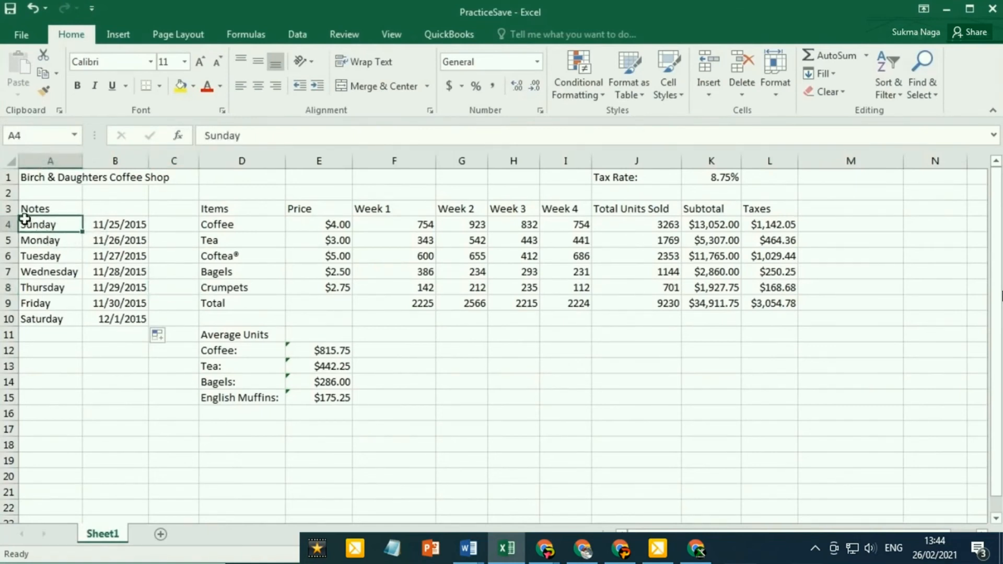
pyautogui.doubleClick(48, 223)
pyautogui.write('Sun')
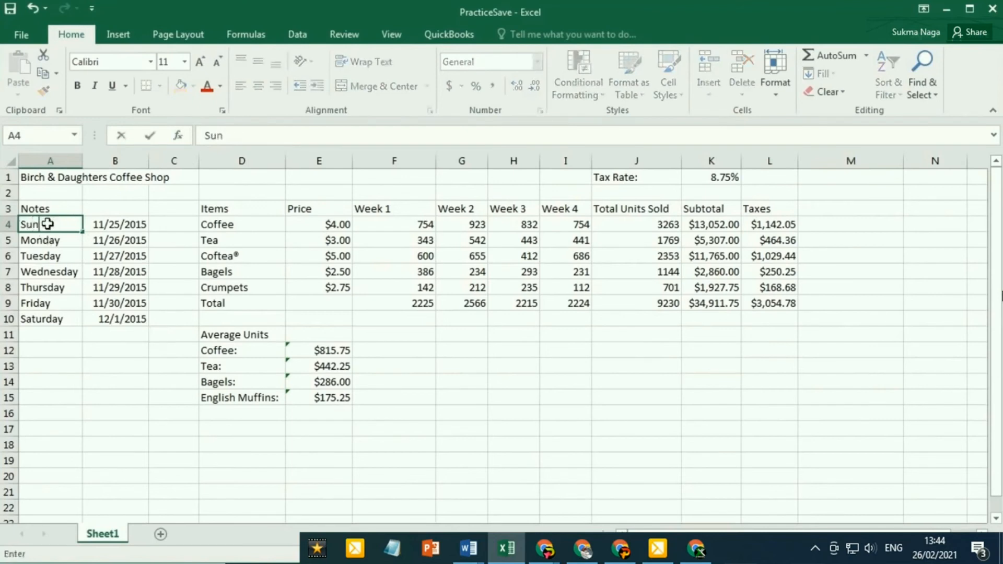
pyautogui.press('Return')
# Step: Fill the abbreviated weekday series down from A4 to A10, replacing the full day names
pyautogui.click(47, 224)
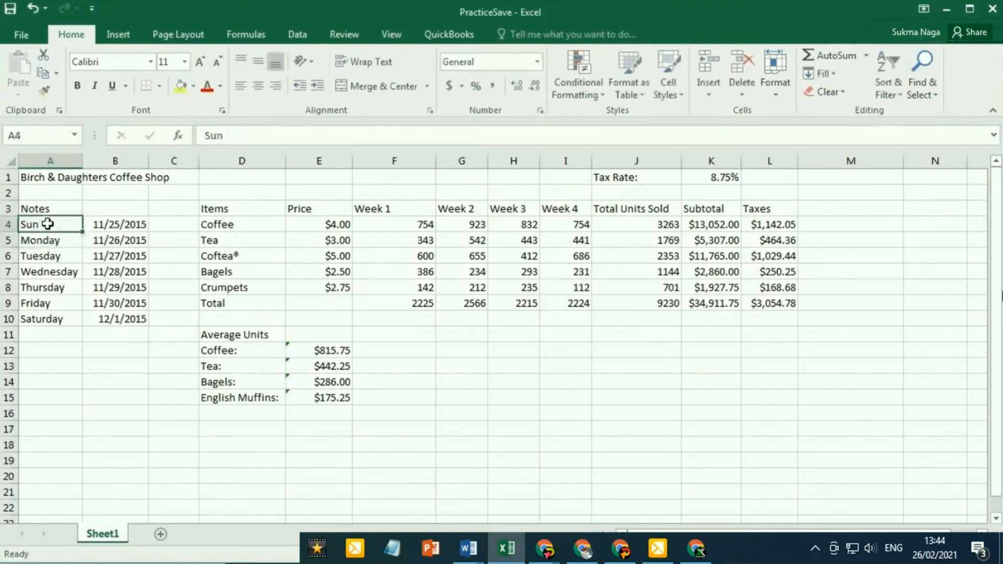
pyautogui.moveTo(85, 231); pyautogui.dragTo(72, 323)
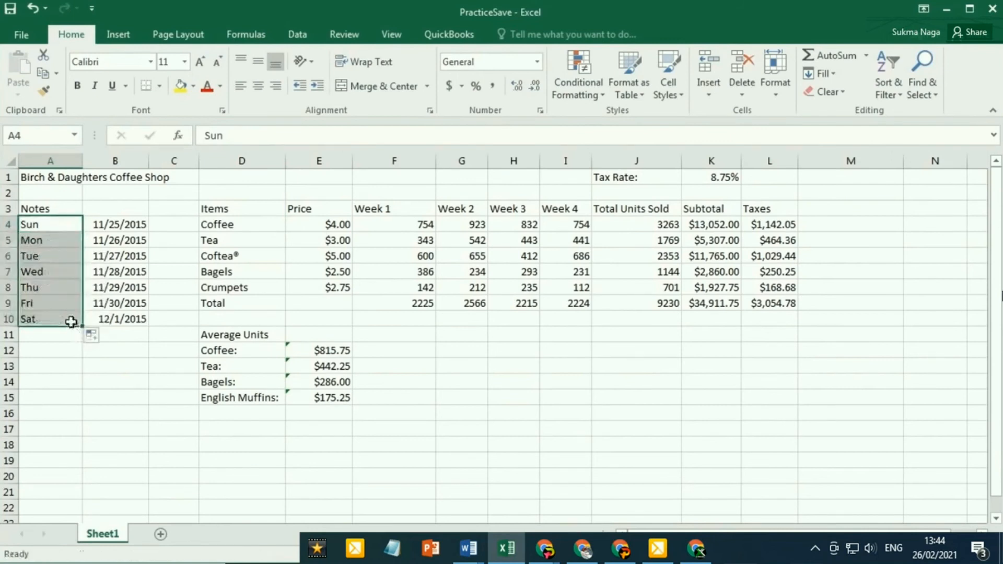
pyautogui.click(61, 348)
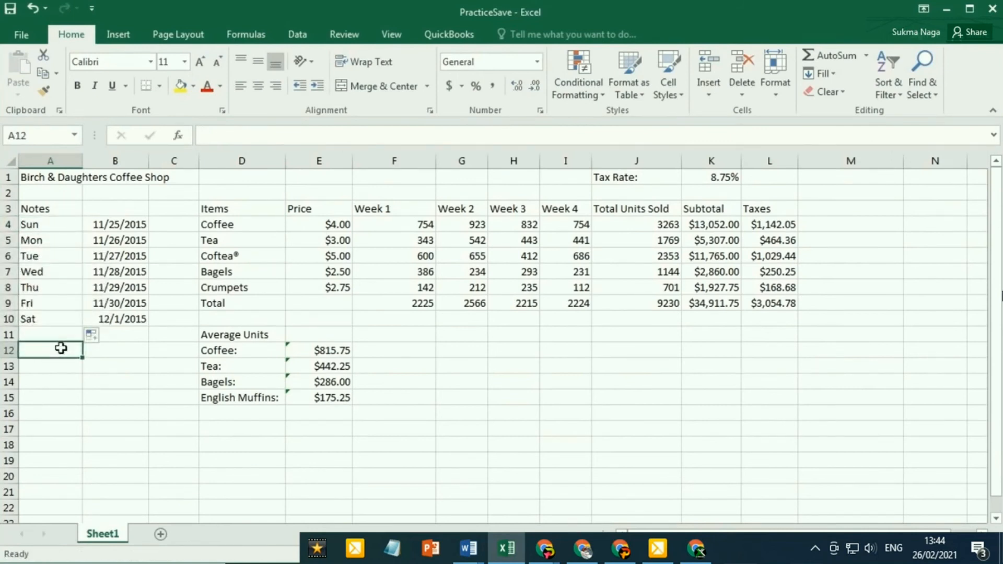
pyautogui.click(160, 353)
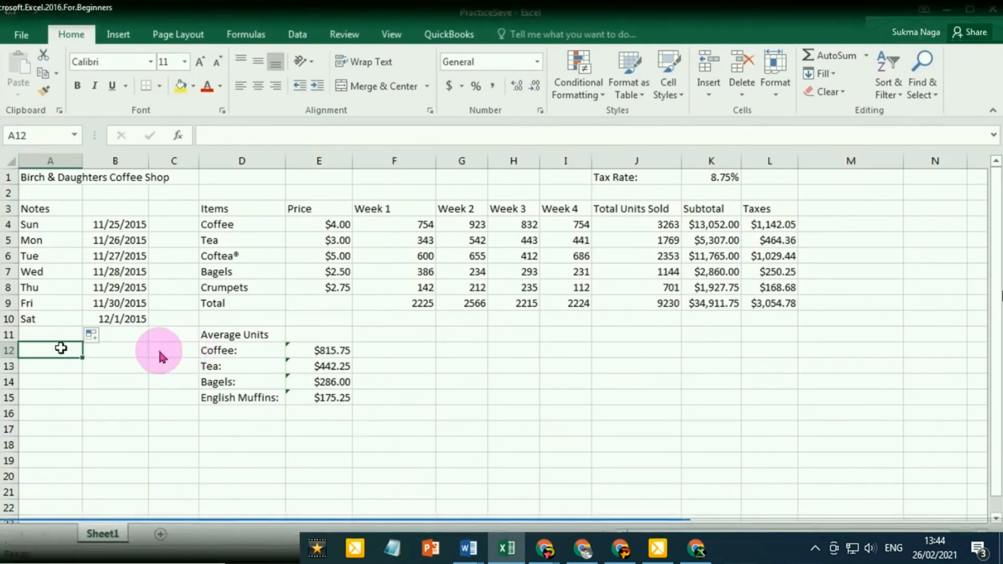